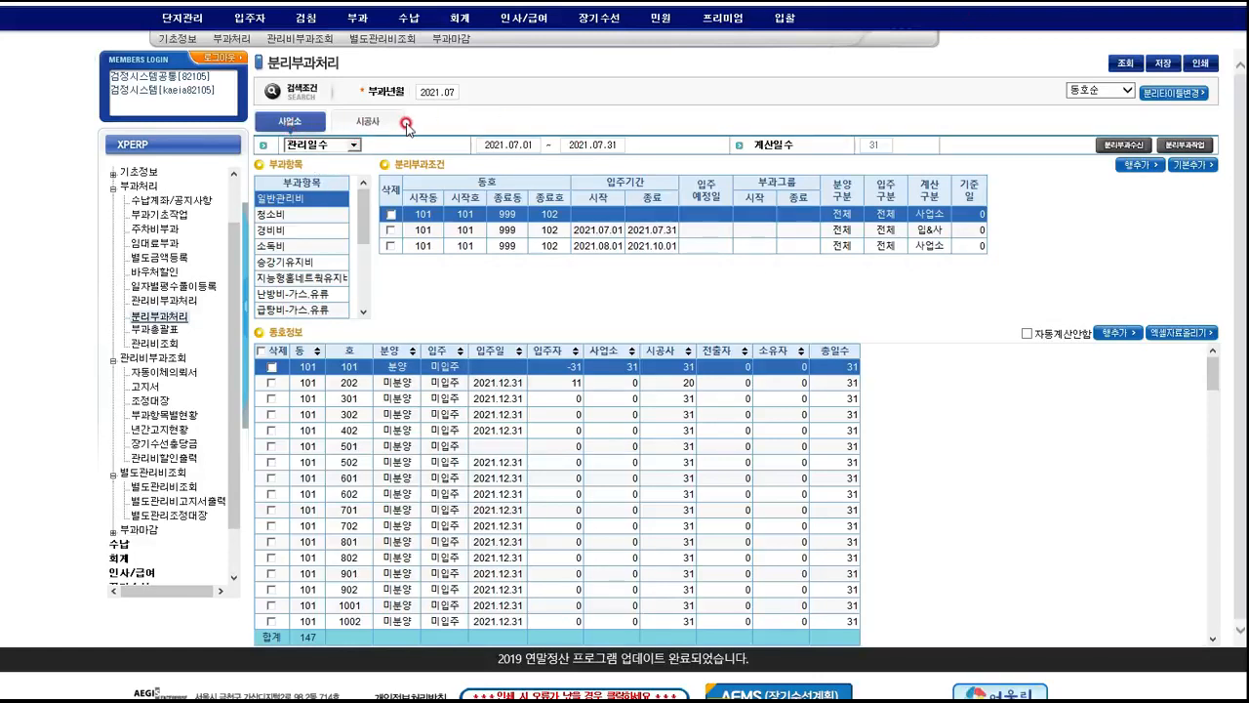
Compare the 시공사 and 사업소 separate-billing conditions and check the 계산구분 options of the third 사업소 condition row.
left_click(360, 130)
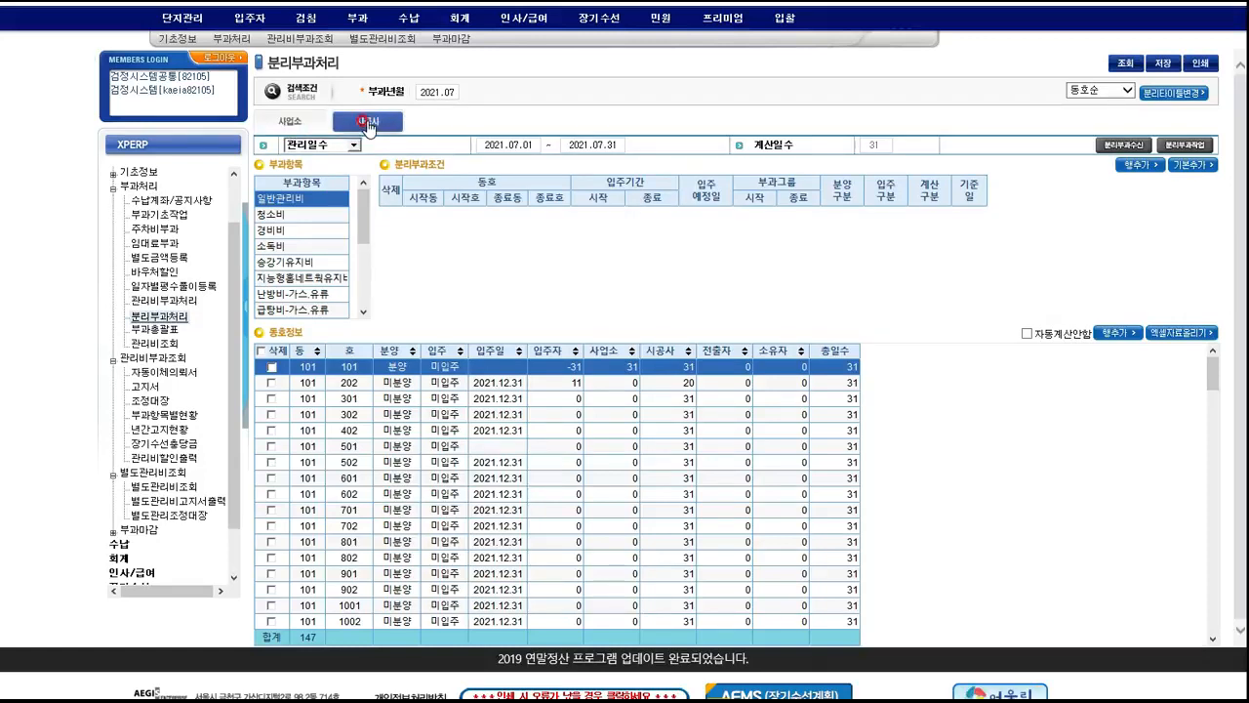
left_click(303, 125)
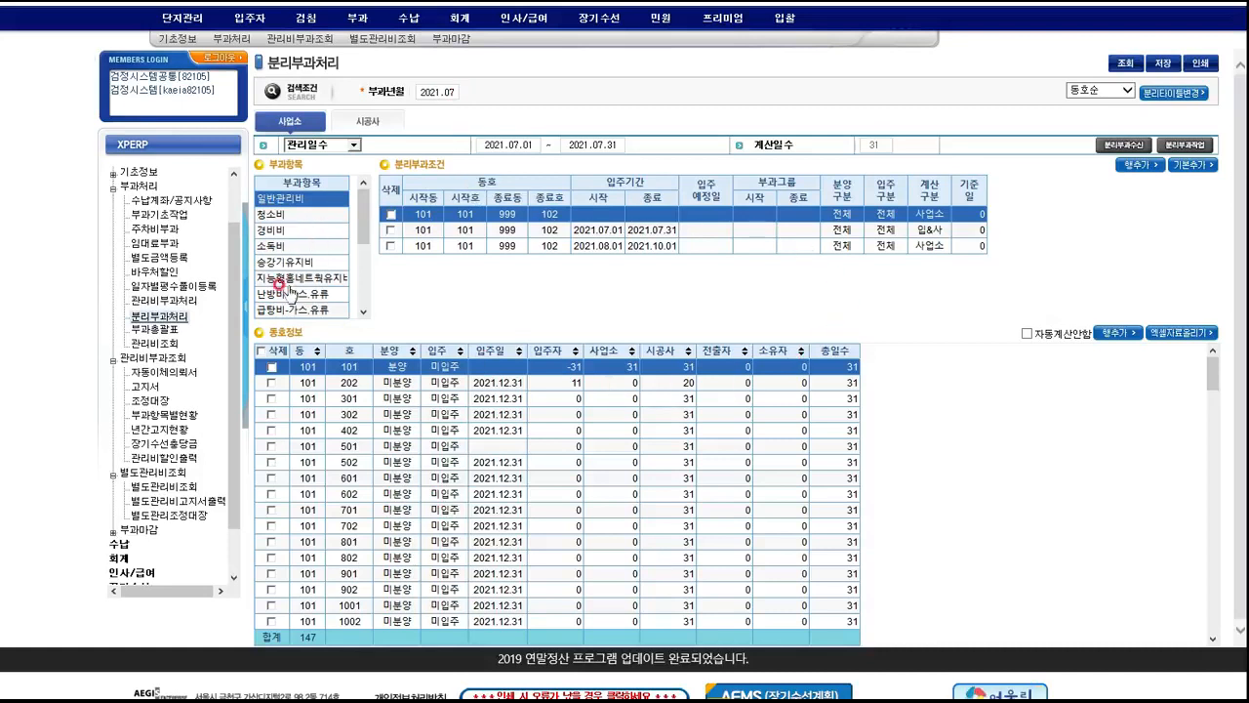
left_click(421, 210)
left_click(1155, 166)
left_click(927, 249)
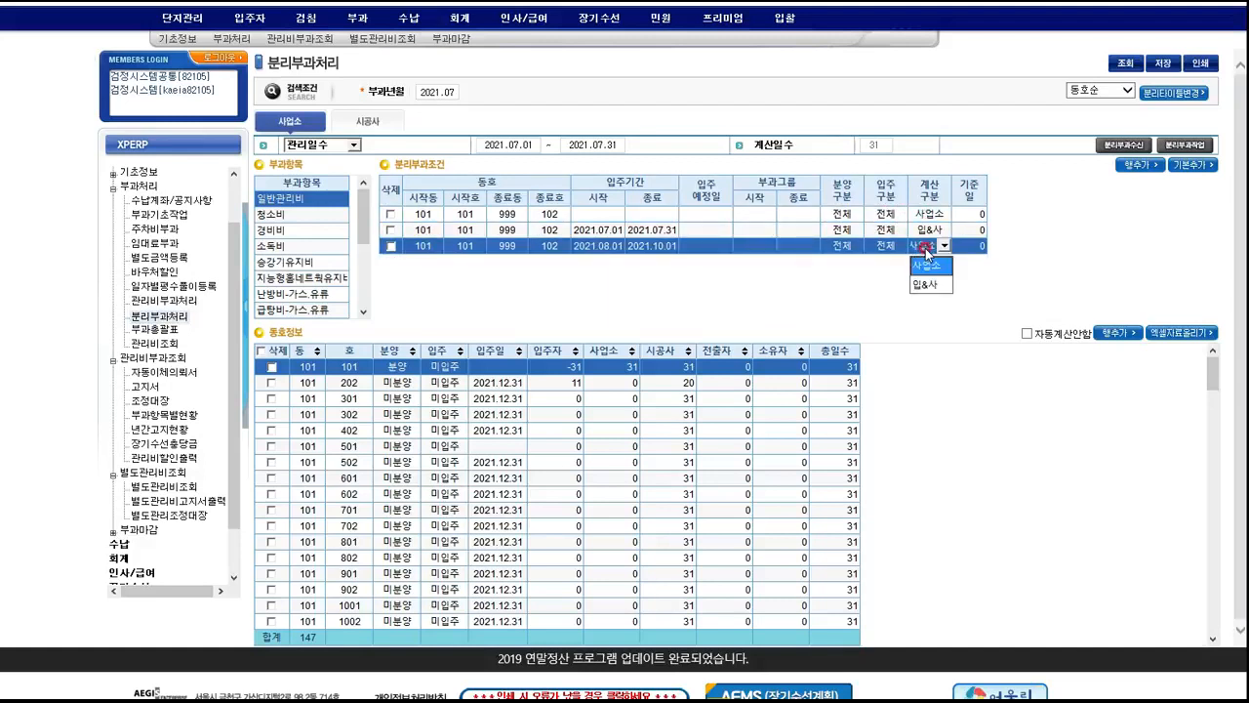
left_click(1037, 277)
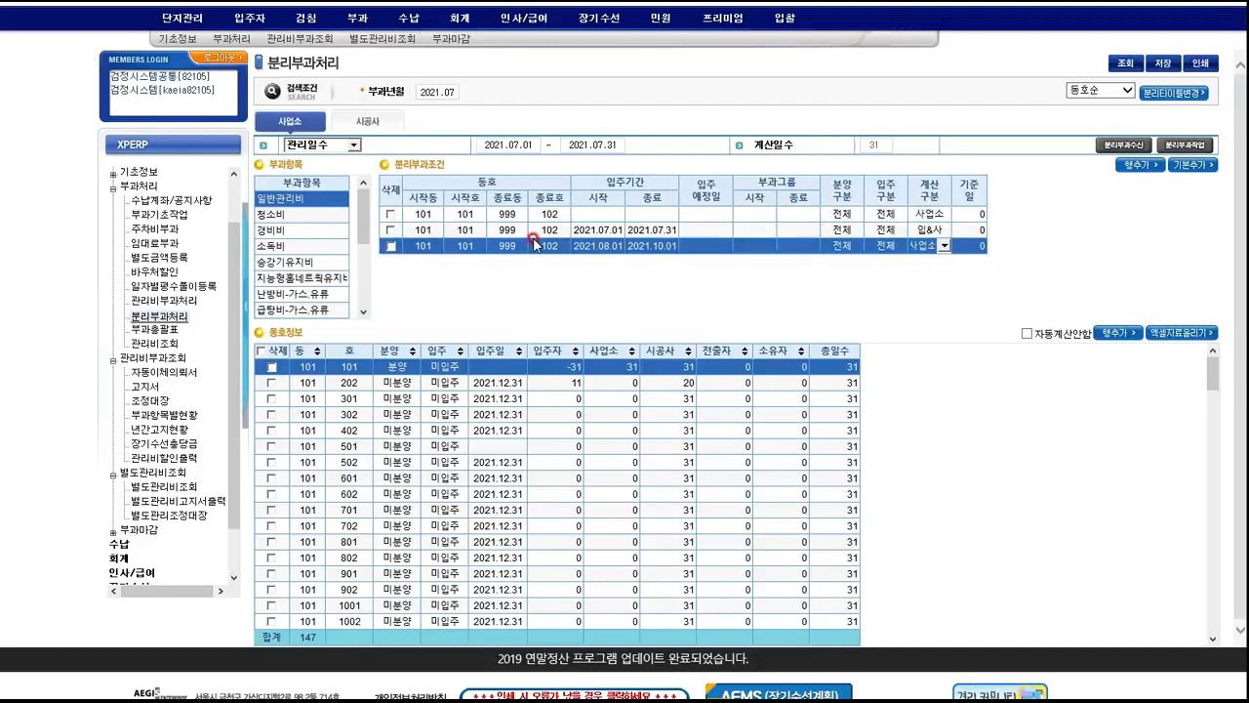
Examine the 일반관리비 separate-billing conditions and look through the household day counts to the end of the list.
left_click(841, 236)
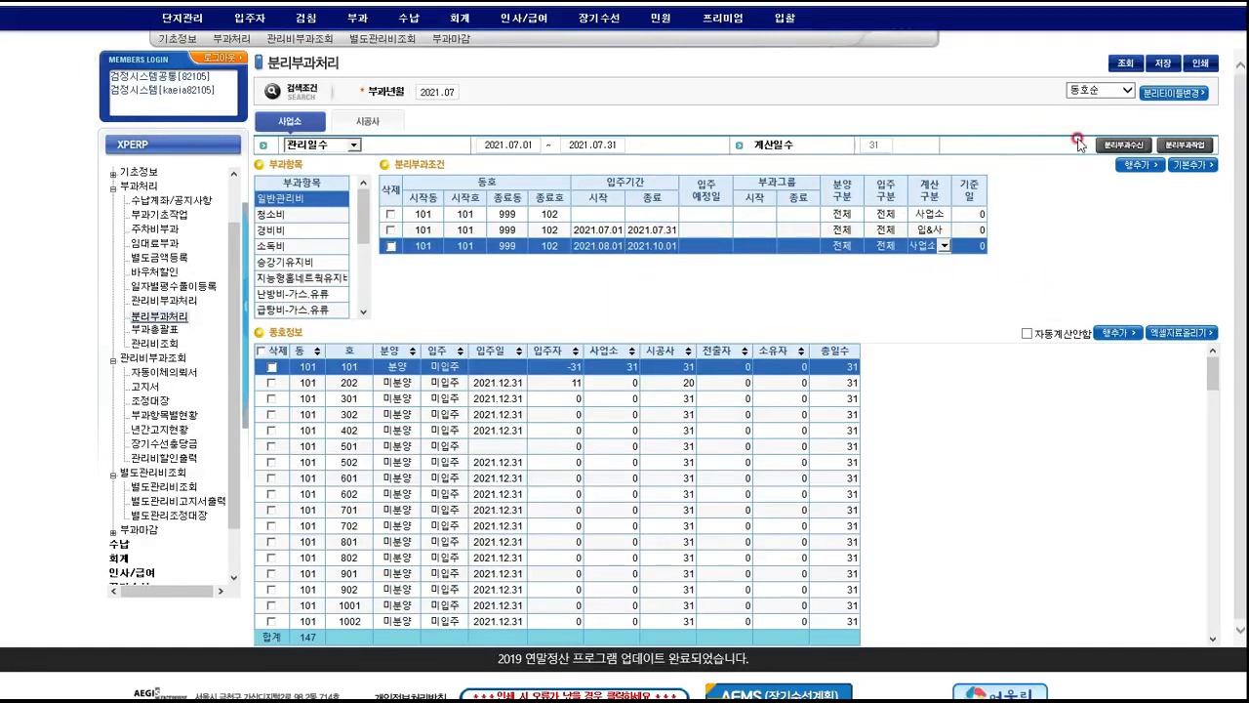
left_click(1185, 166)
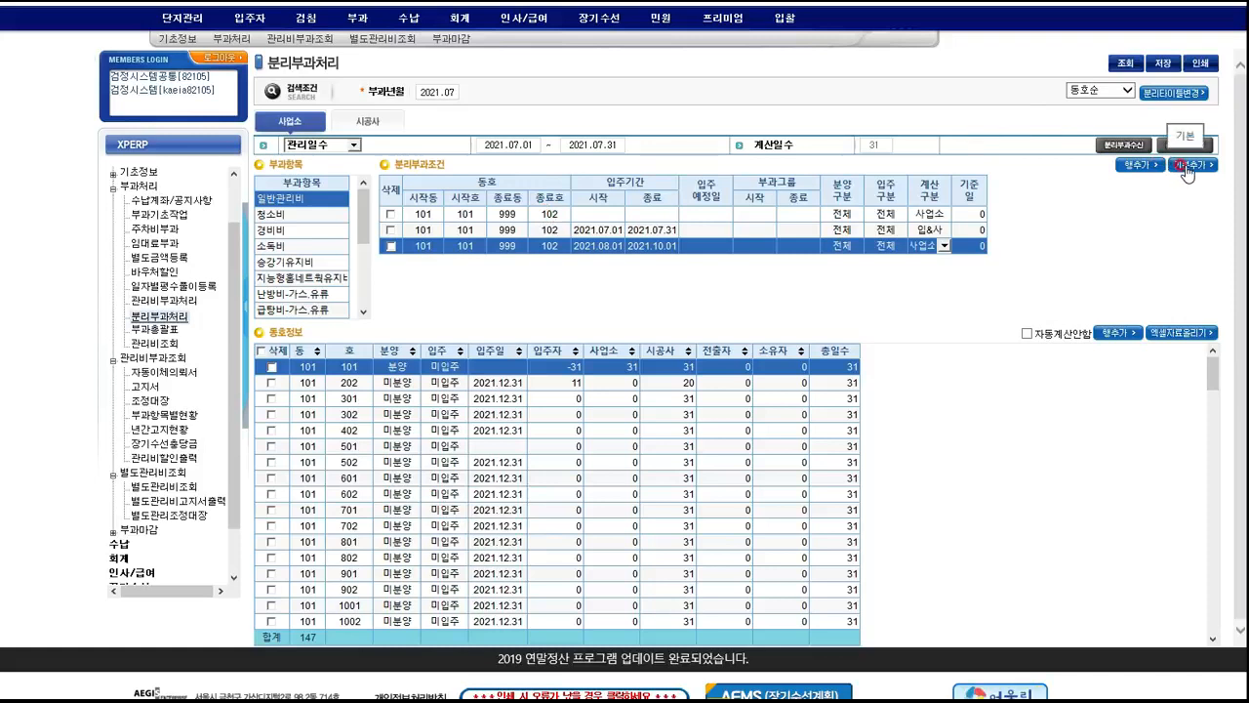
left_click(742, 213)
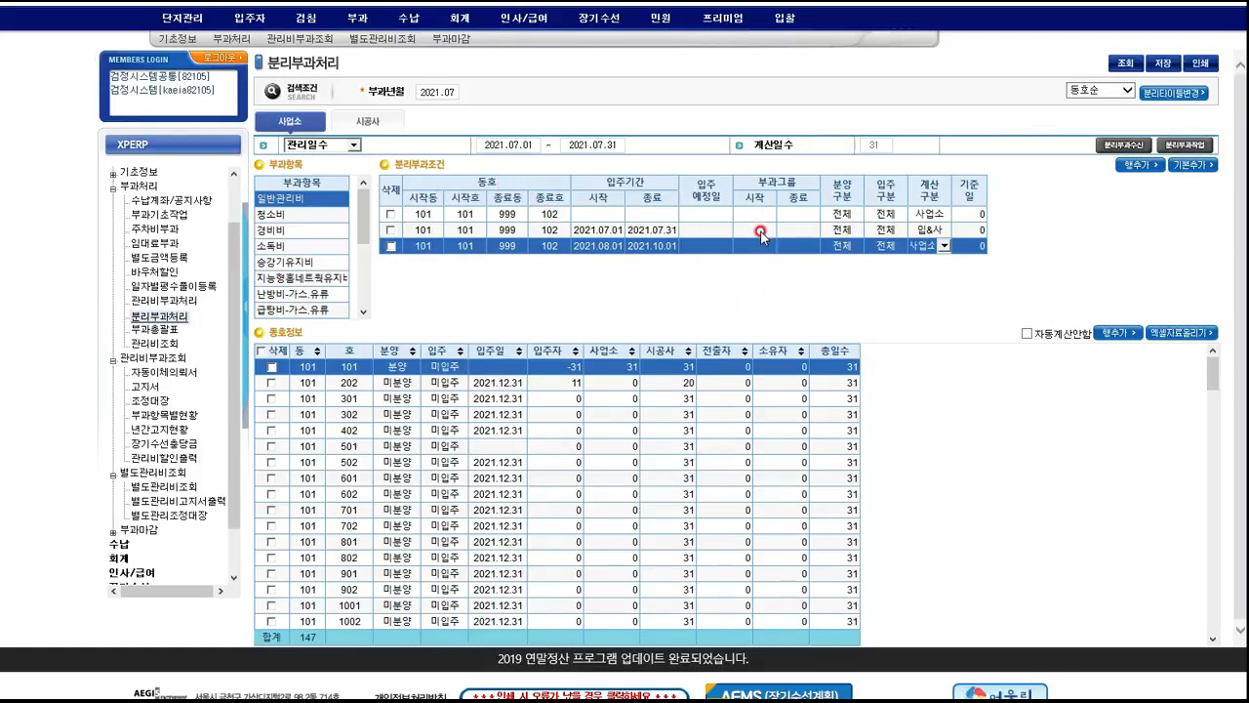
left_click(1162, 64)
left_click_drag(1213, 366, 1216, 648)
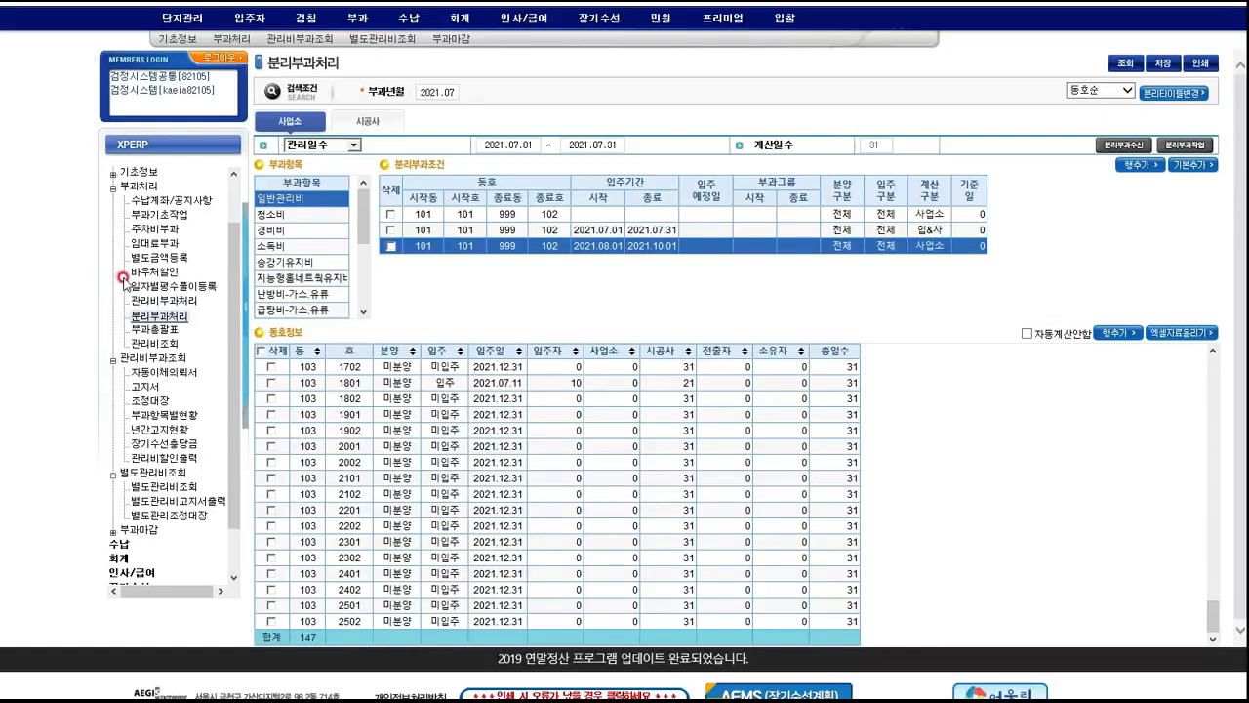
Open the 부과총괄표 for 2021.07, preview its printed report, close the preview and check the remaining items.
left_click(166, 333)
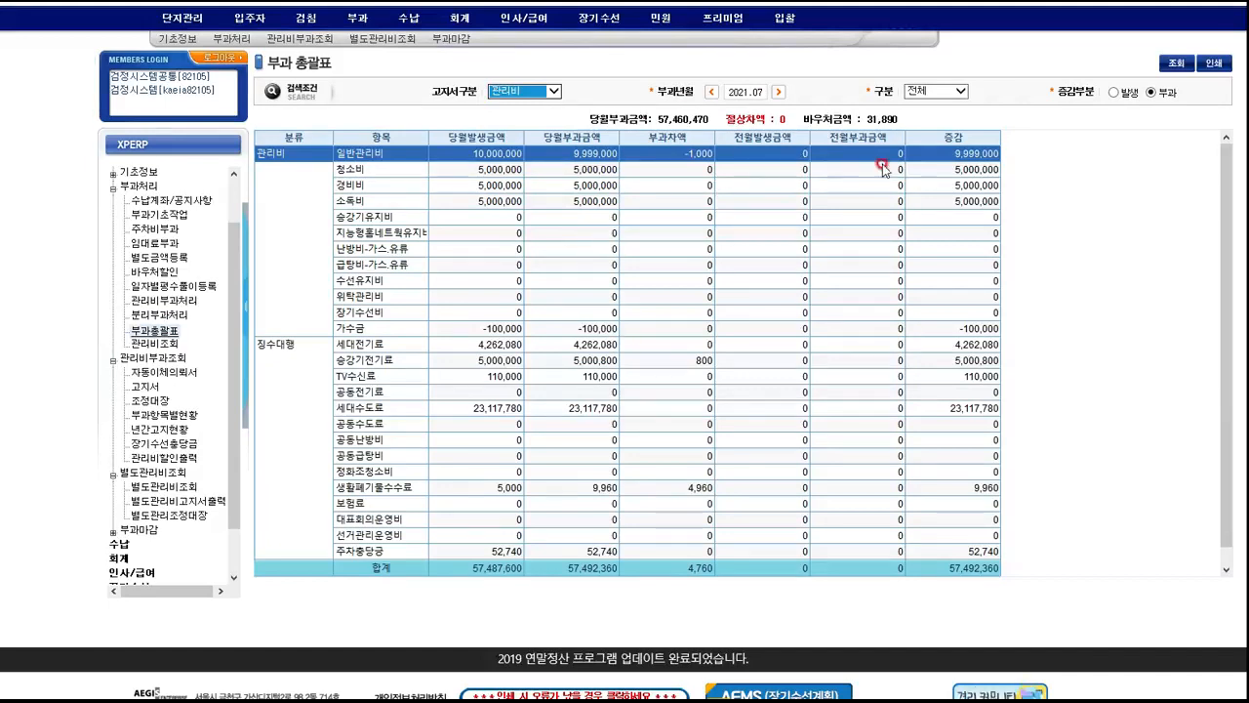
left_click(1227, 66)
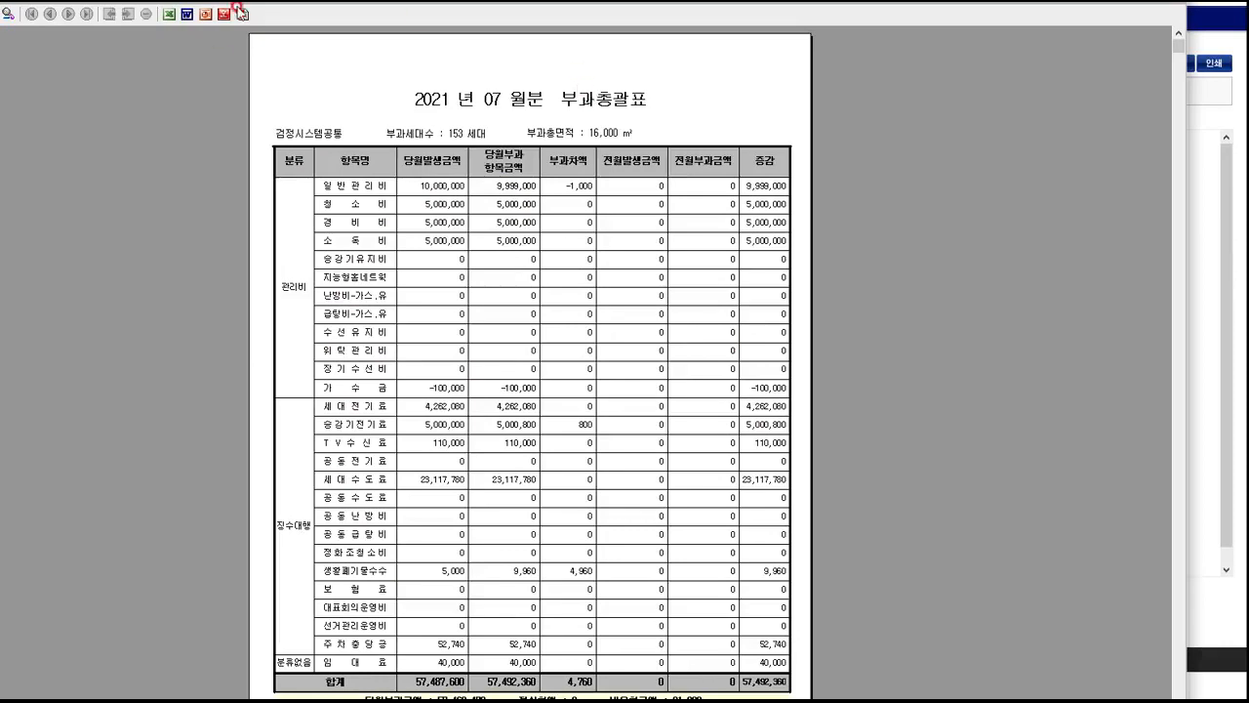
left_click_drag(197, 0, 214, 85)
left_click(212, 113)
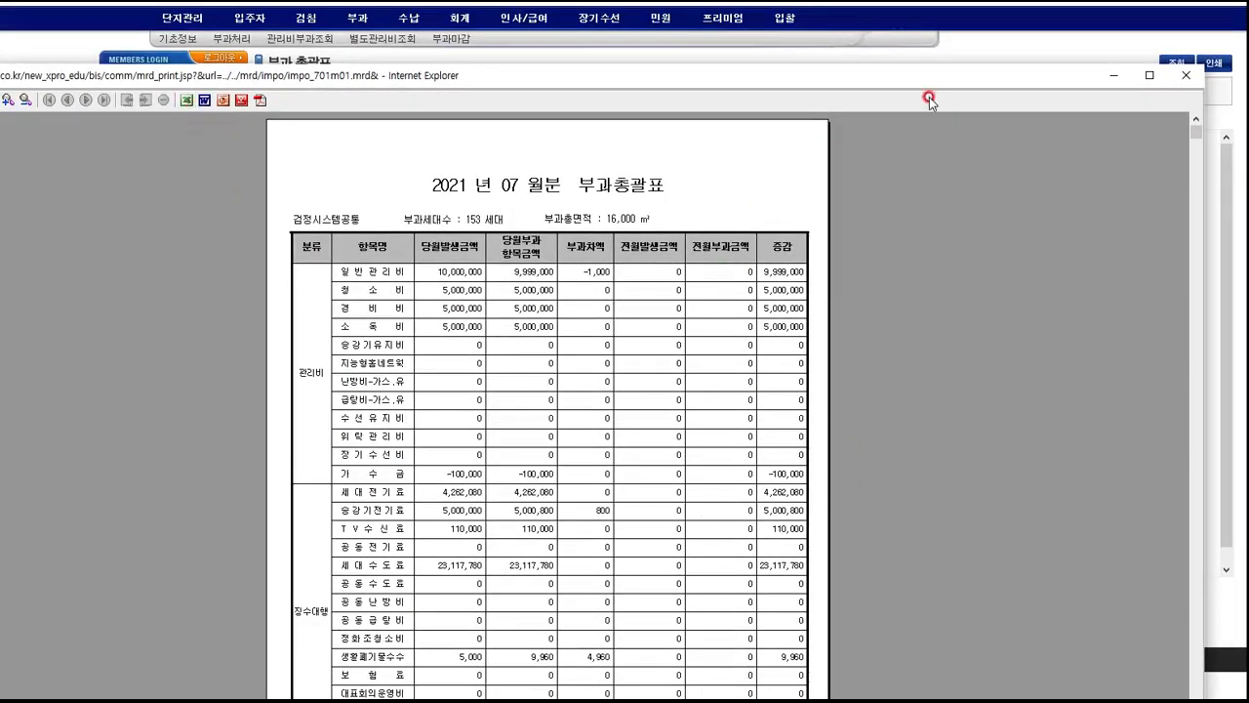
left_click(1193, 78)
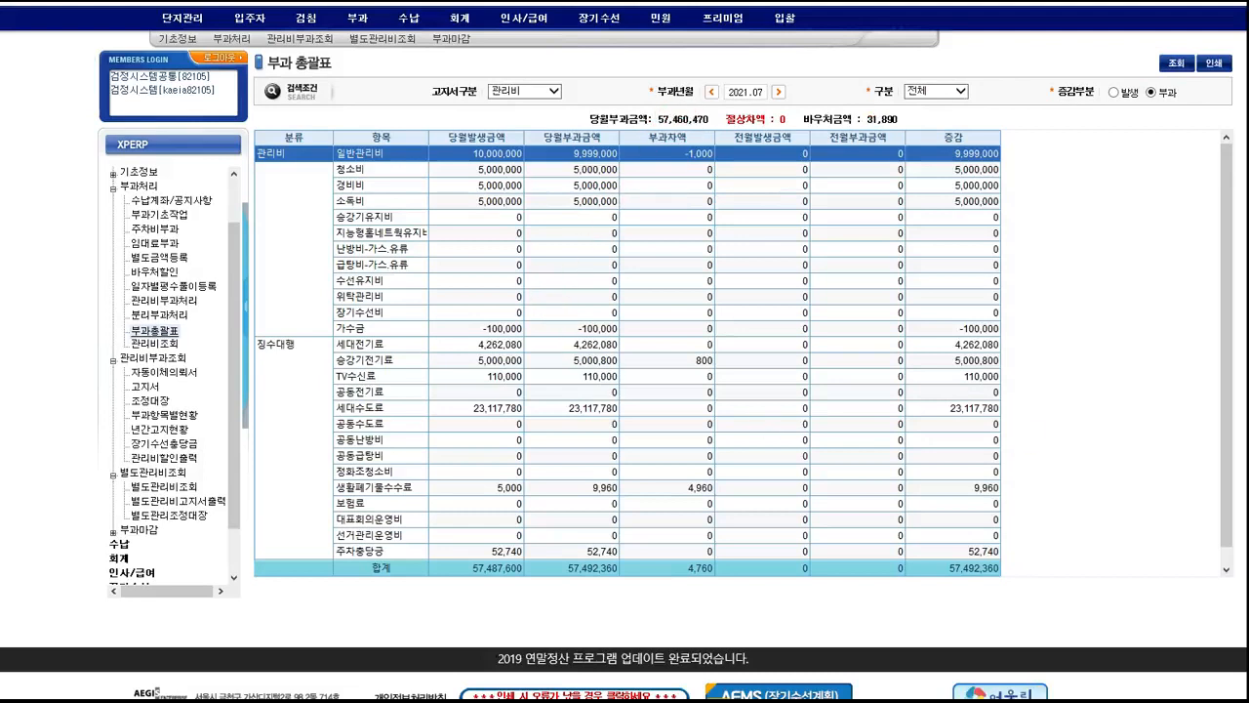
scroll(1230, 281, "down", 1)
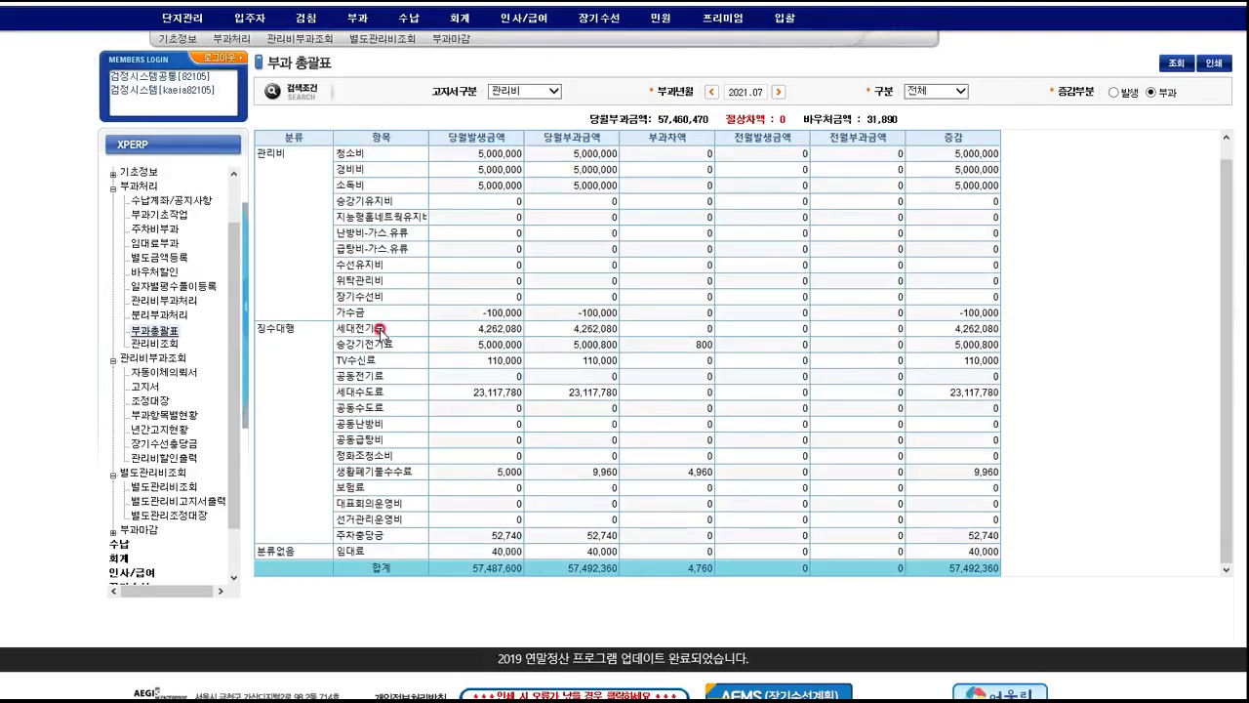
Open 관리비조회 and query the 2021.07 charges for all households from 101동 101호 to 999동 102호.
left_click(164, 332)
left_click(149, 408)
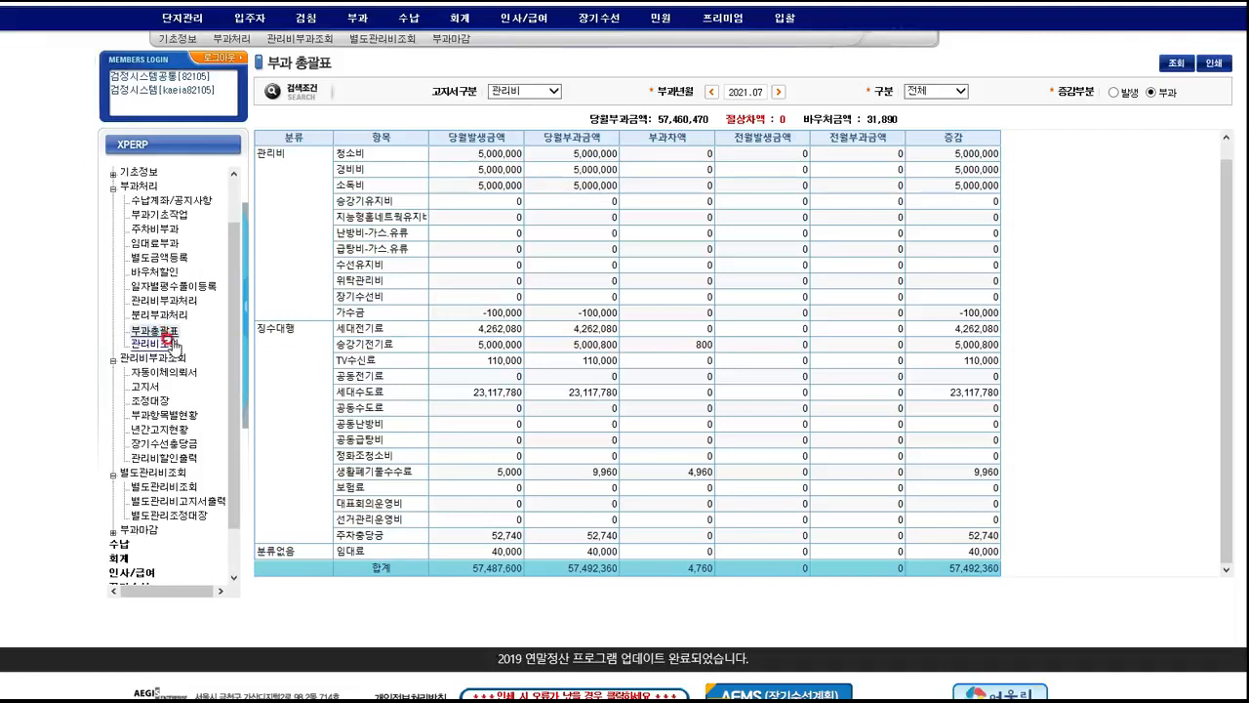
left_click(168, 343)
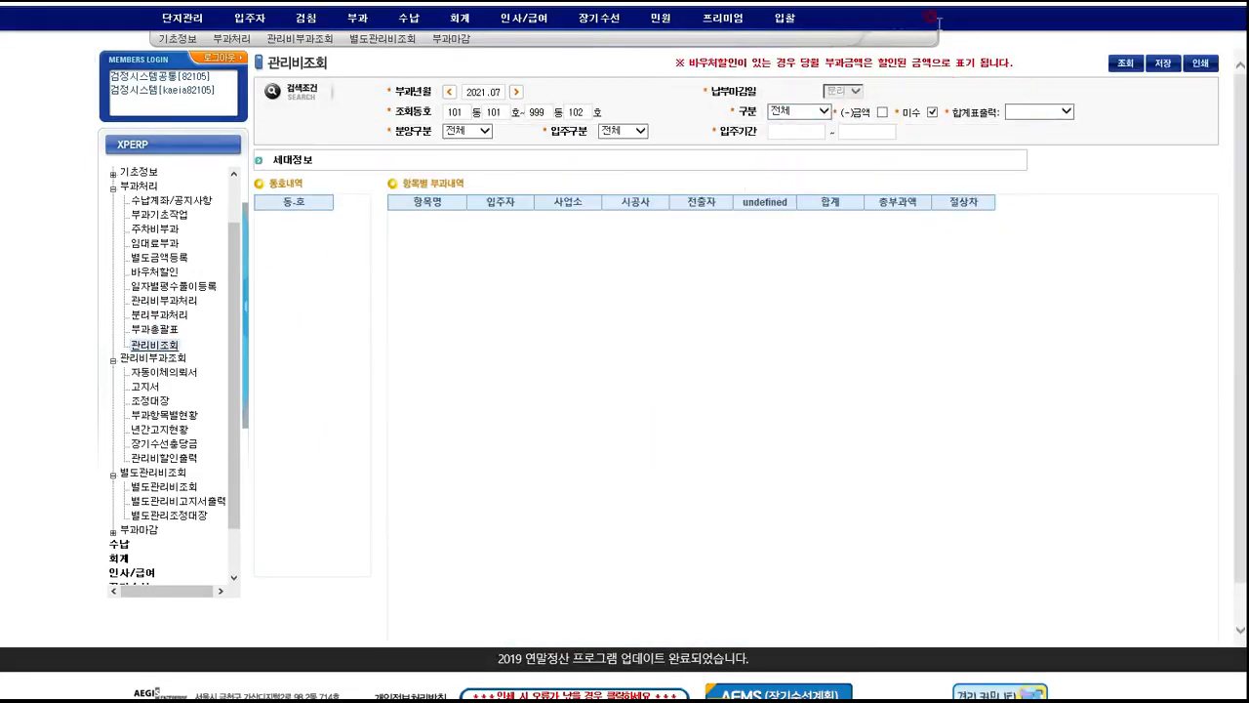
left_click(1133, 63)
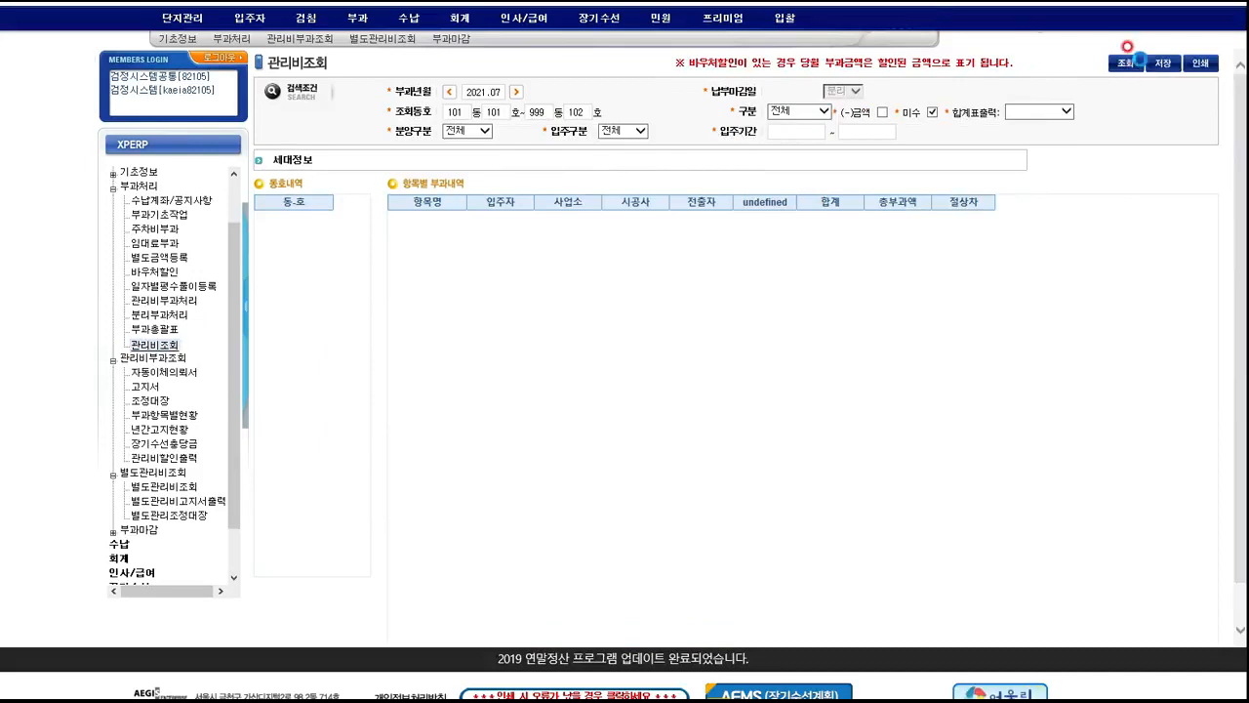
left_click(533, 309)
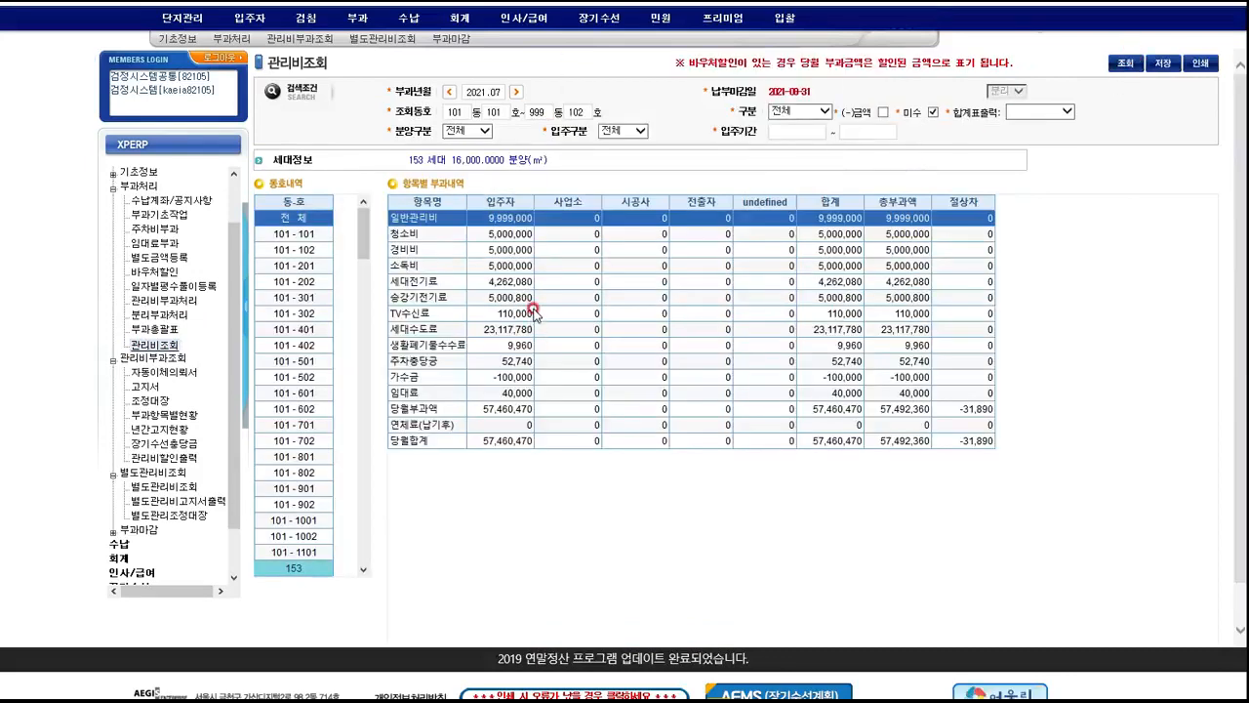
left_click(363, 226)
left_click(302, 245)
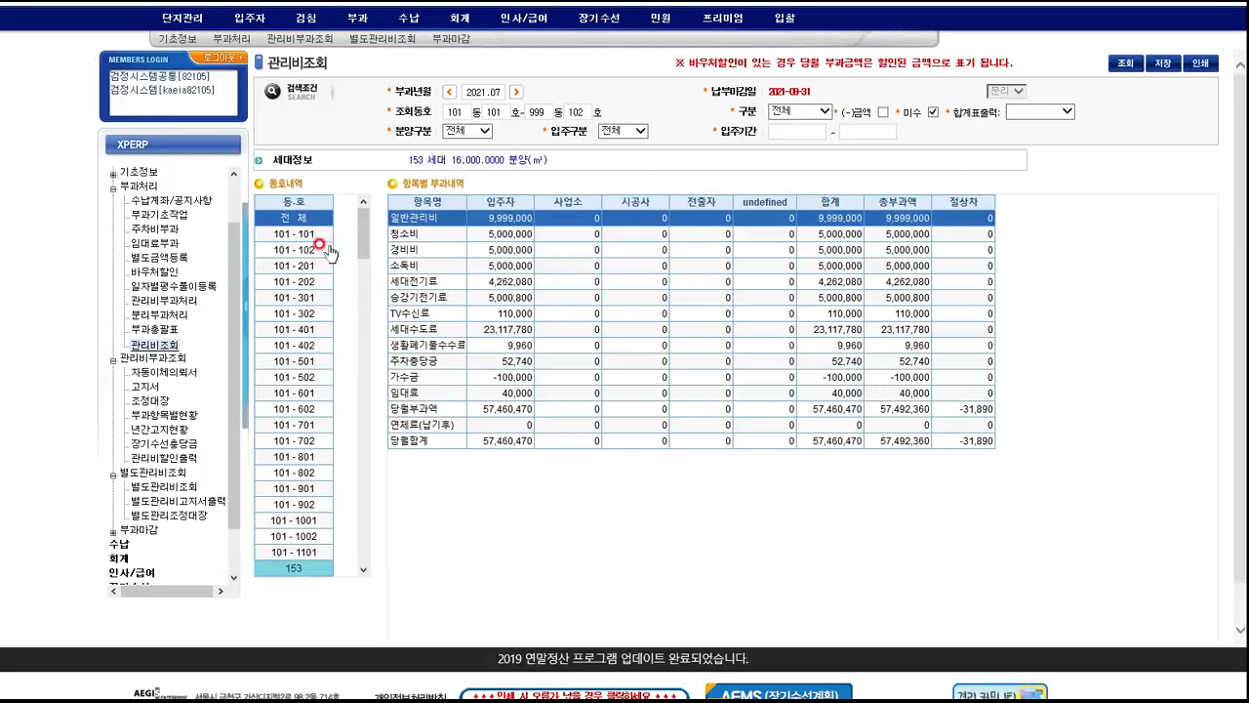
Check the 합계표출력 and 구분 options, keep 구분 at 전체 and query the charges again.
left_click(1011, 87)
left_click(1021, 91)
left_click(1068, 111)
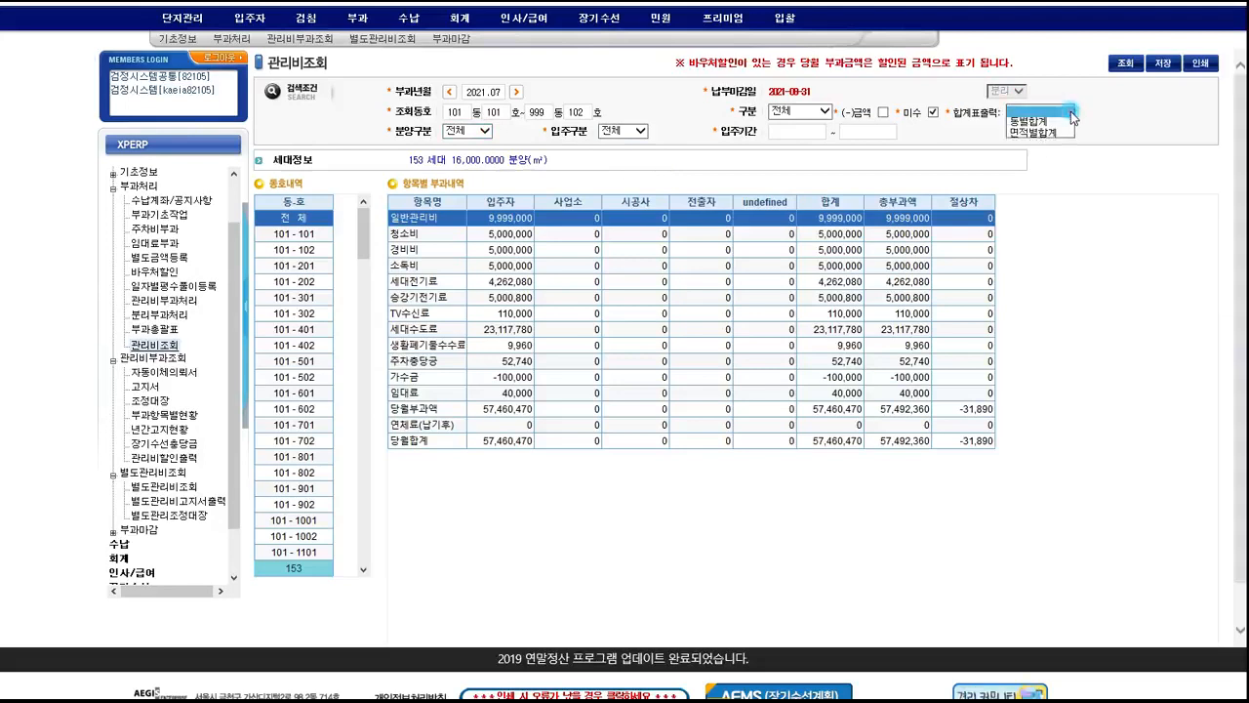
left_click(1070, 114)
left_click(825, 113)
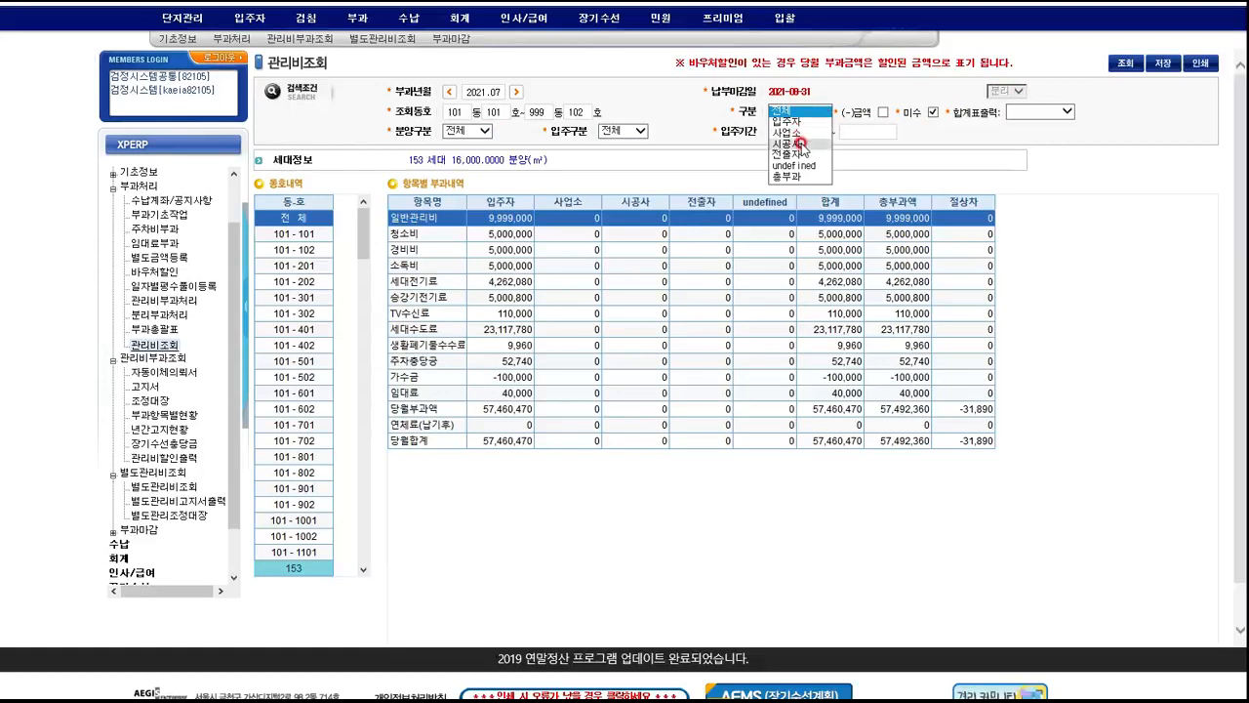
left_click(798, 114)
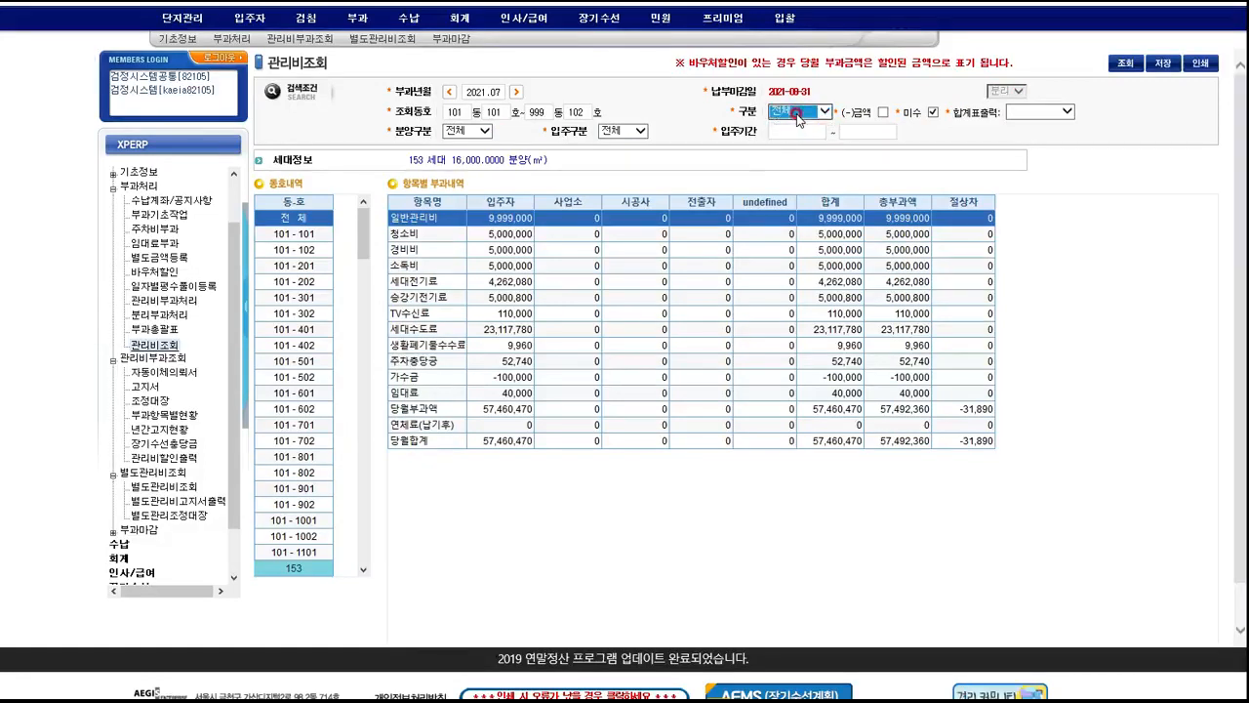
left_click(1125, 63)
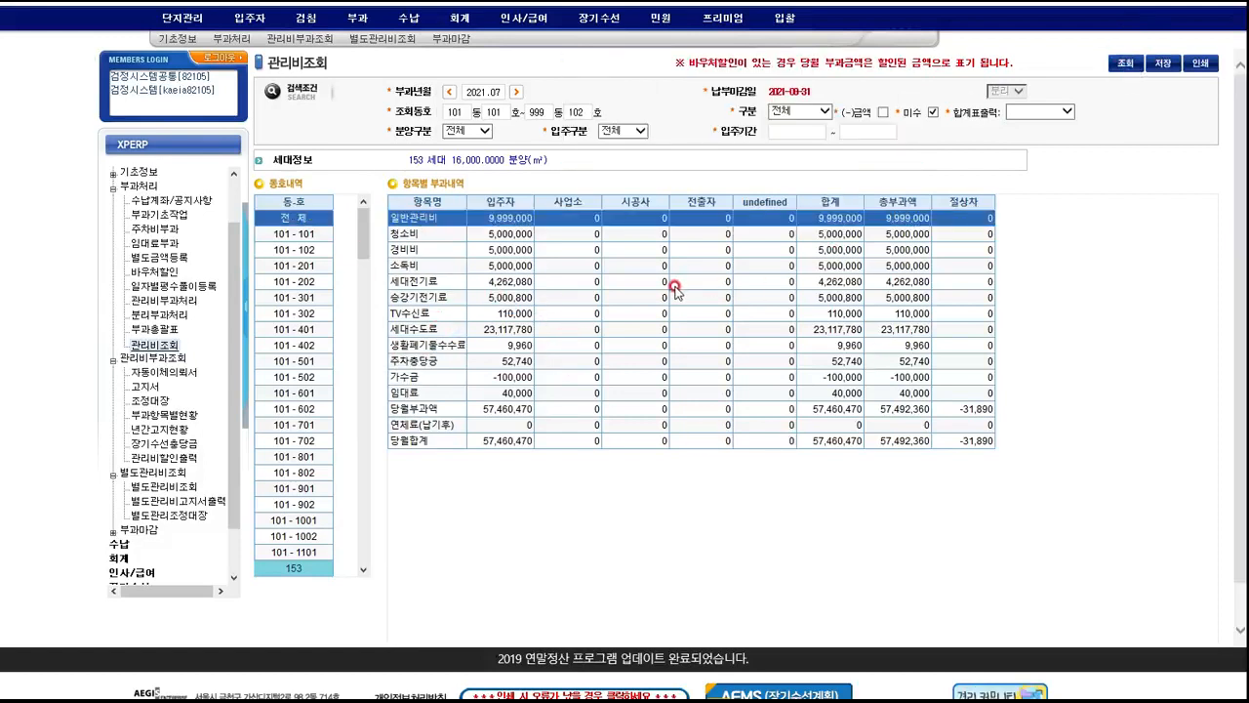
Query the 2021.07 management charges with 구분 set to 입주자.
left_click(824, 111)
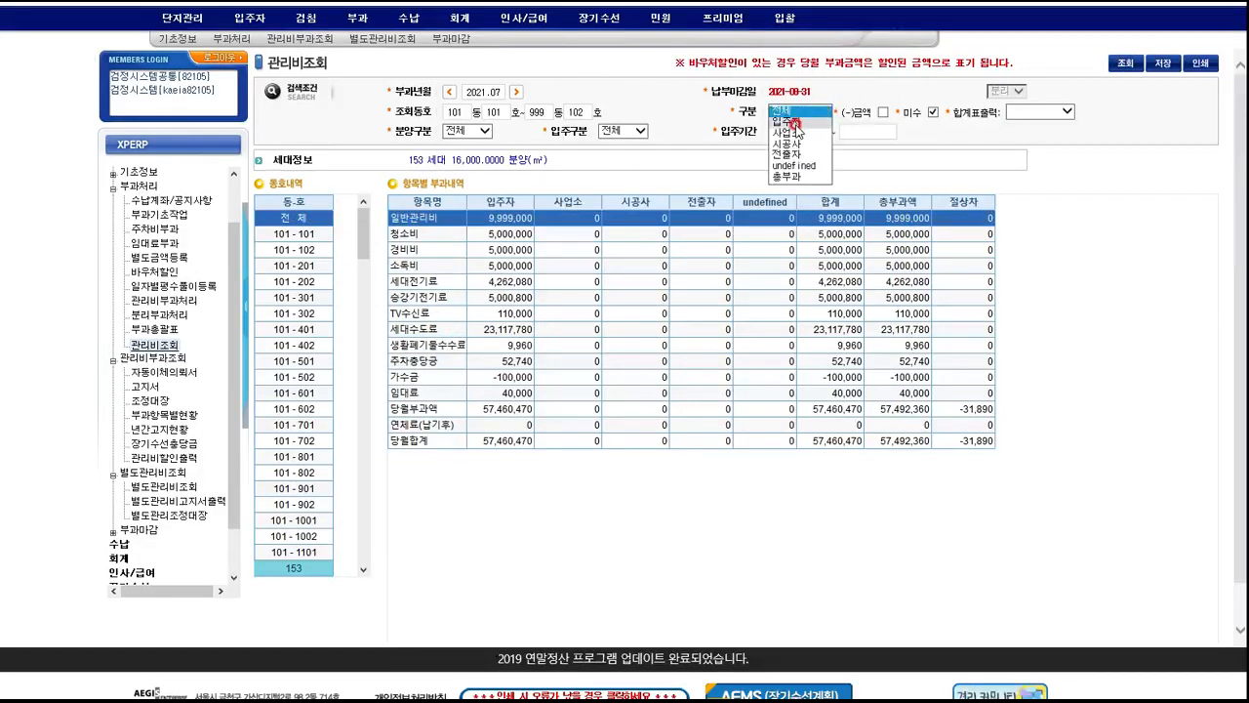
left_click(823, 120)
left_click(1117, 61)
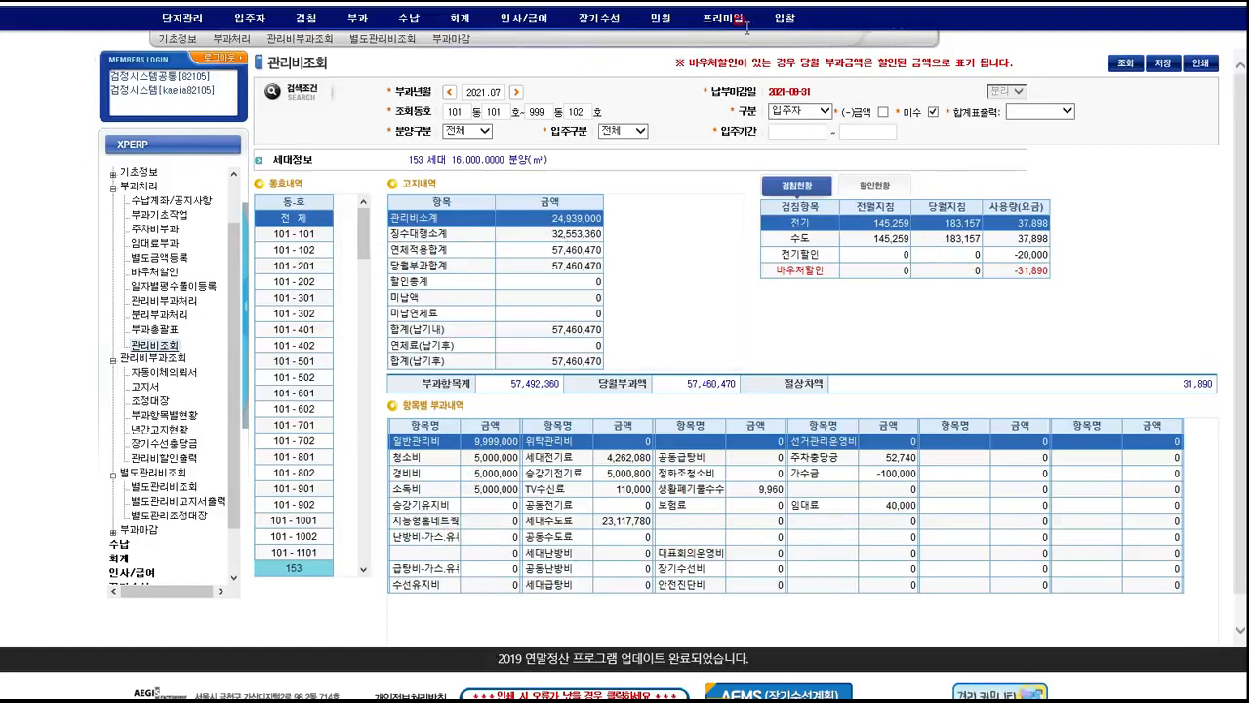
Set 구분 to 사업소 and query the management charges billed to the business office.
left_click(823, 110)
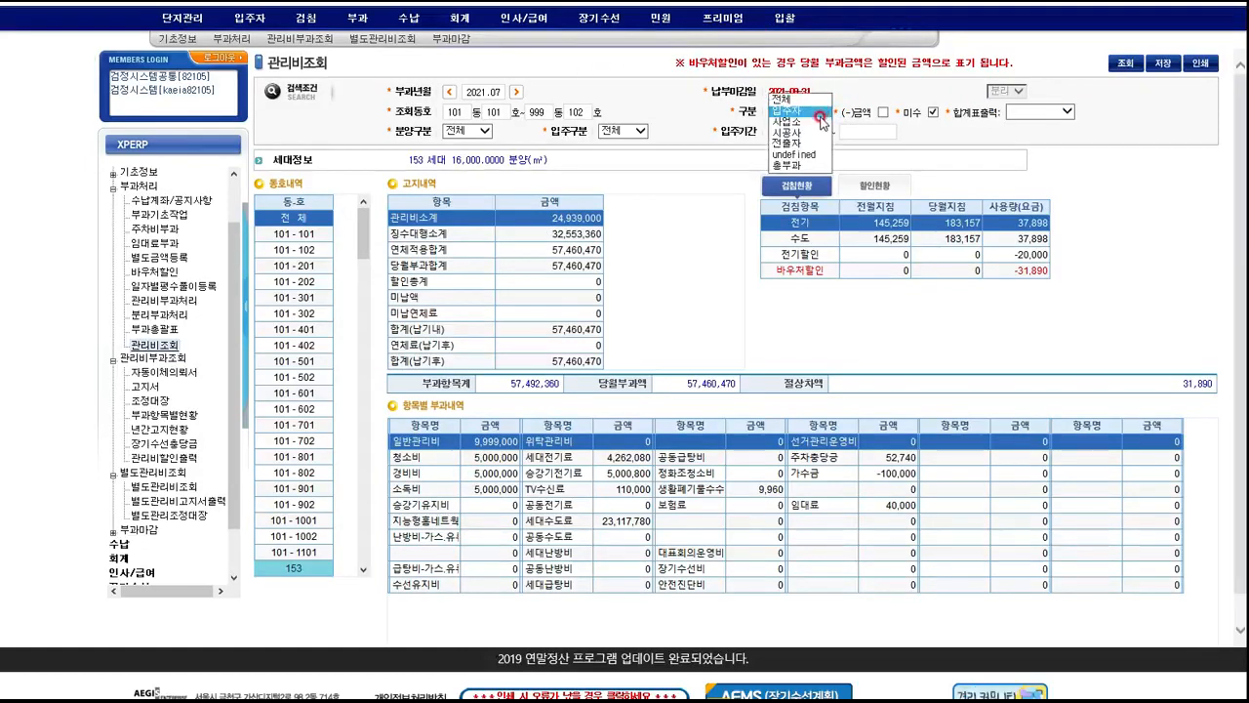
left_click(813, 121)
left_click(1130, 67)
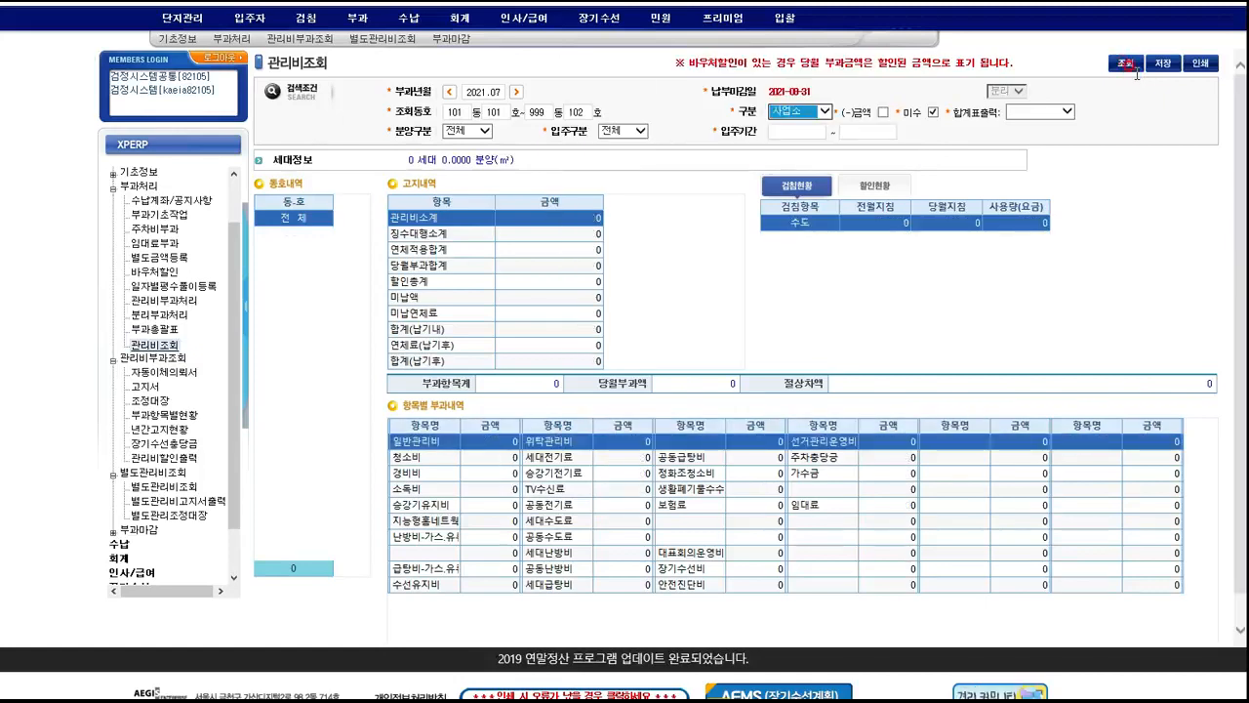
left_click(1130, 65)
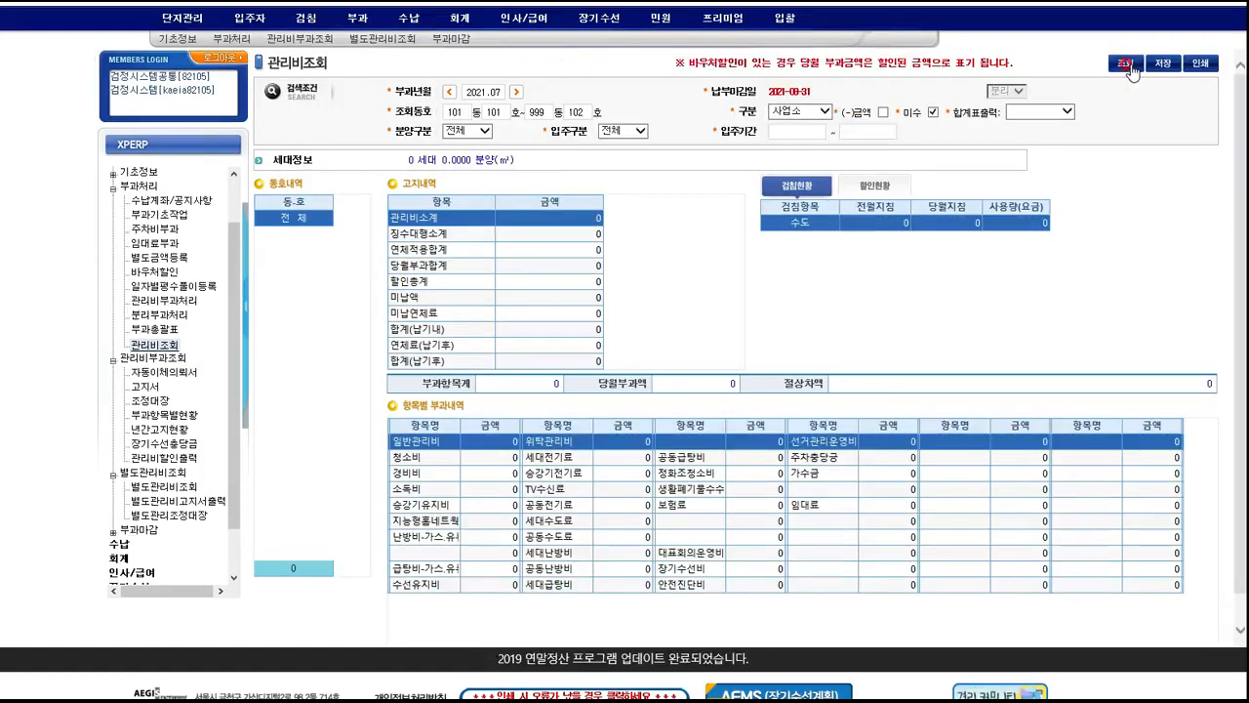
Switch 구분 back to 입주자 and reload the residents' charge details.
left_click(823, 111)
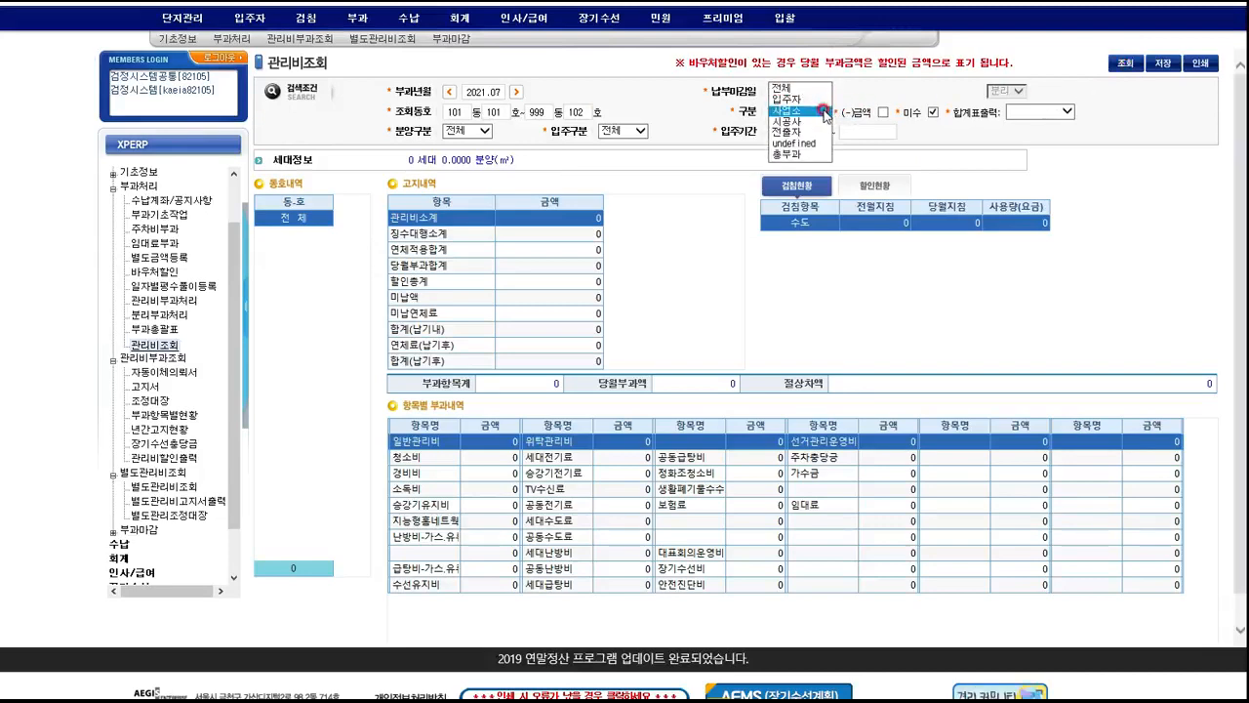
left_click(808, 102)
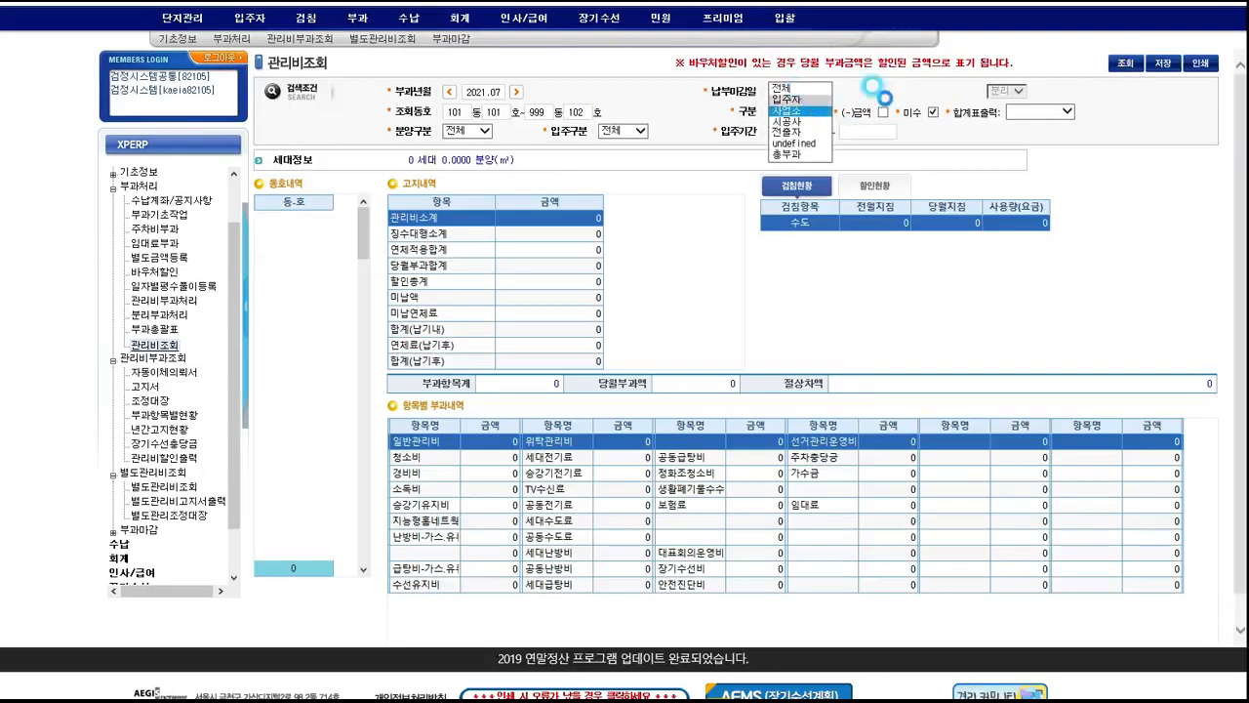
left_click(1123, 67)
left_click(1119, 71)
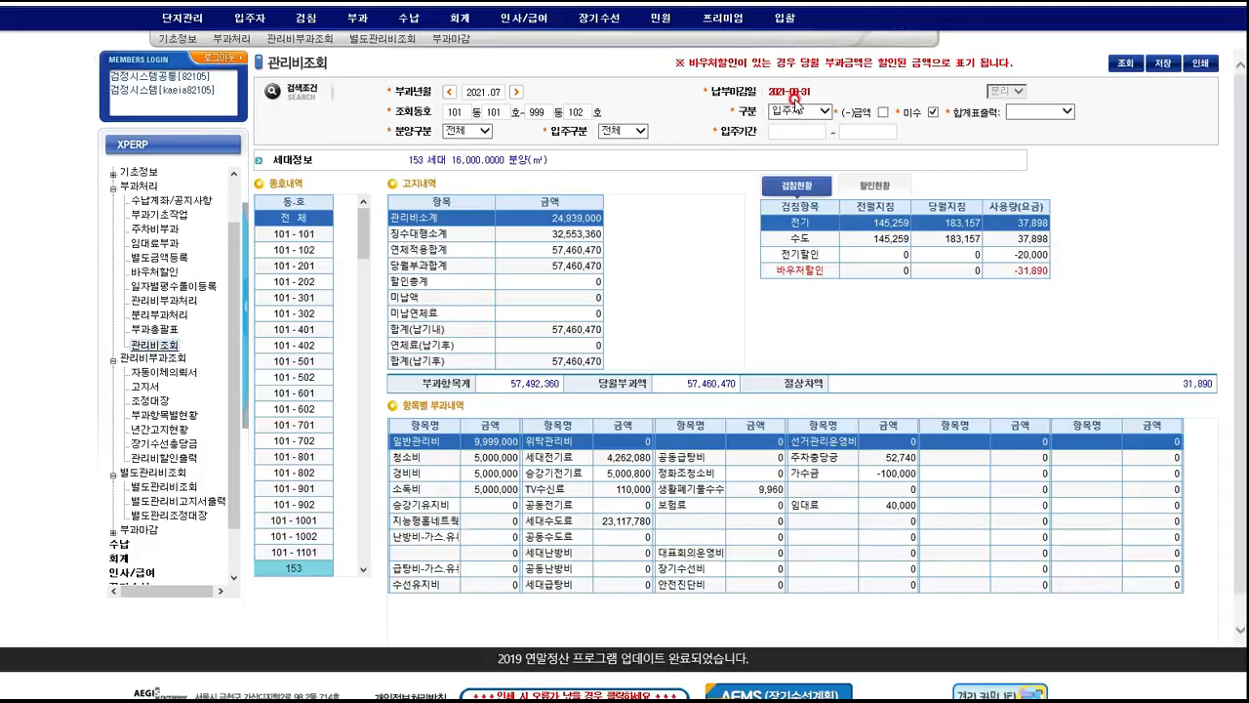
Examine the 할인총계, 연체적용합계 and 당월부과합계 rows of the notice details and compare 할인현황 with 검침현황.
left_click(827, 113)
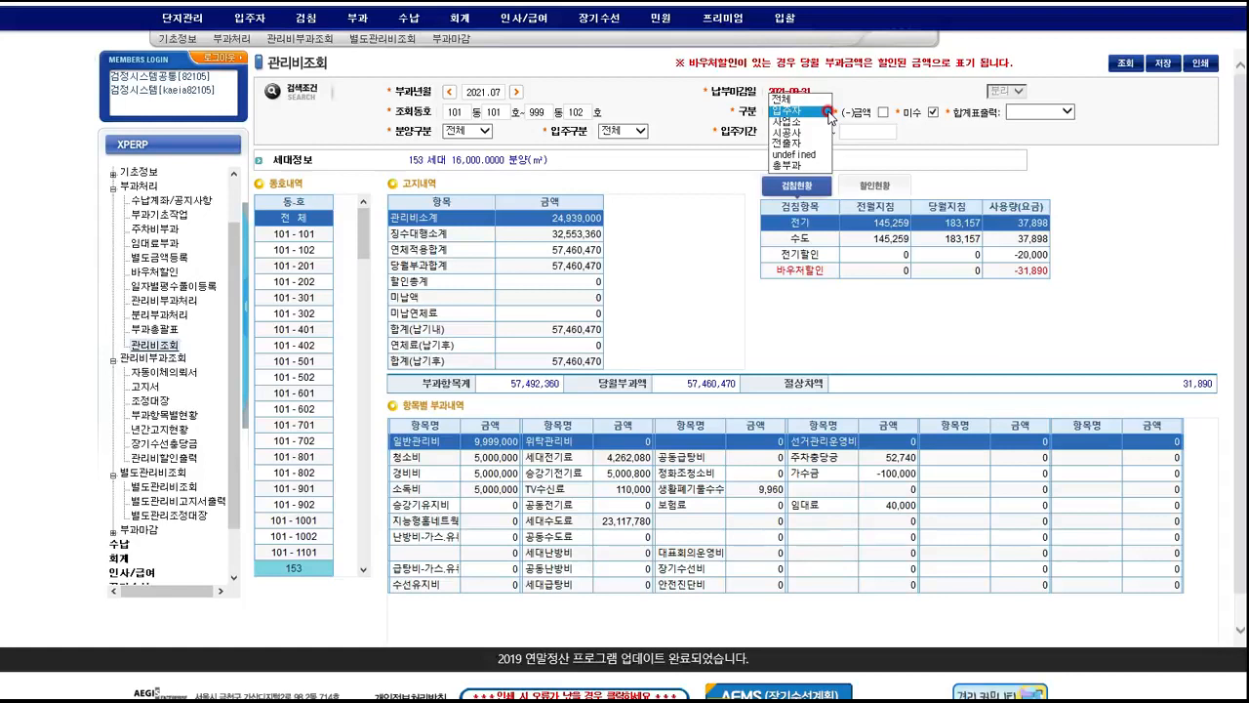
left_click(651, 283)
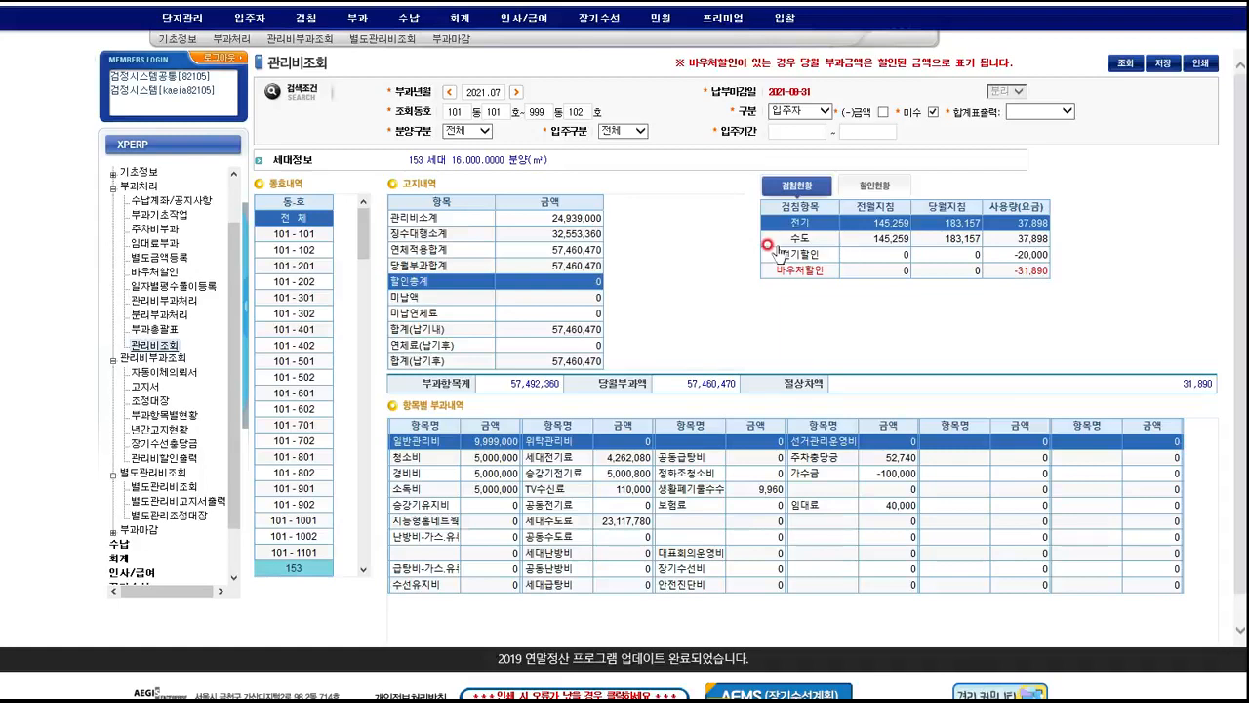
left_click(874, 185)
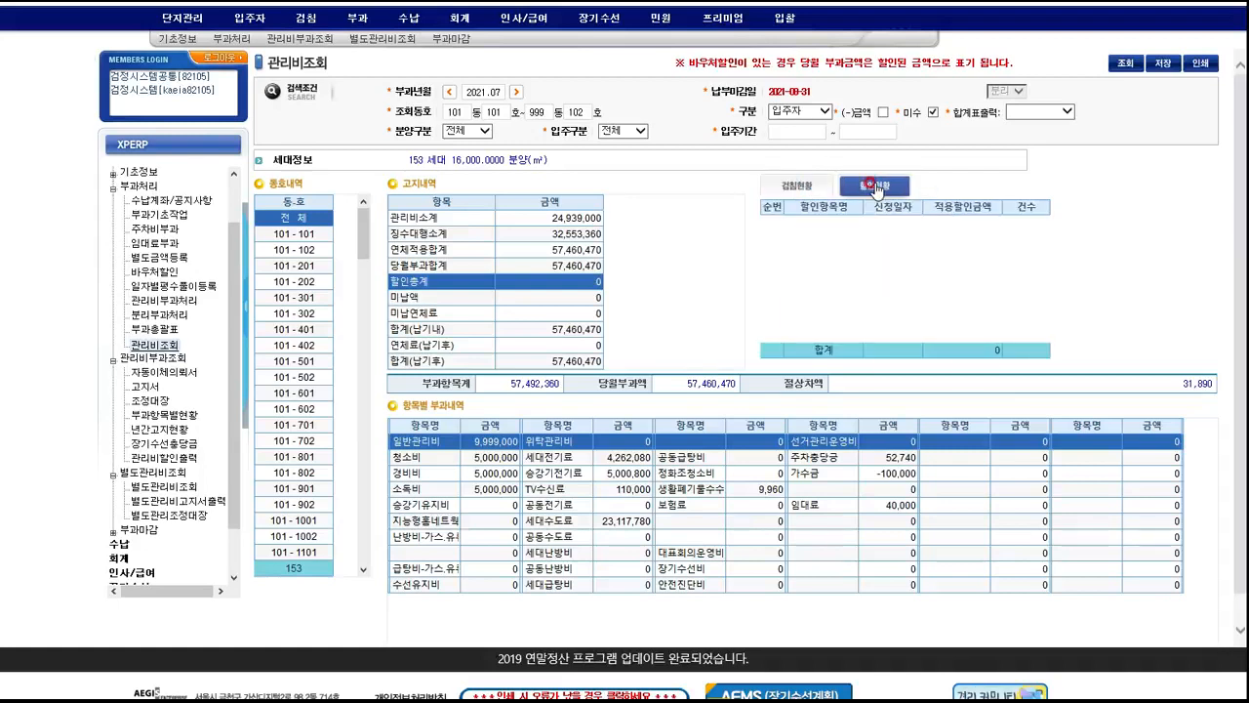
left_click(801, 186)
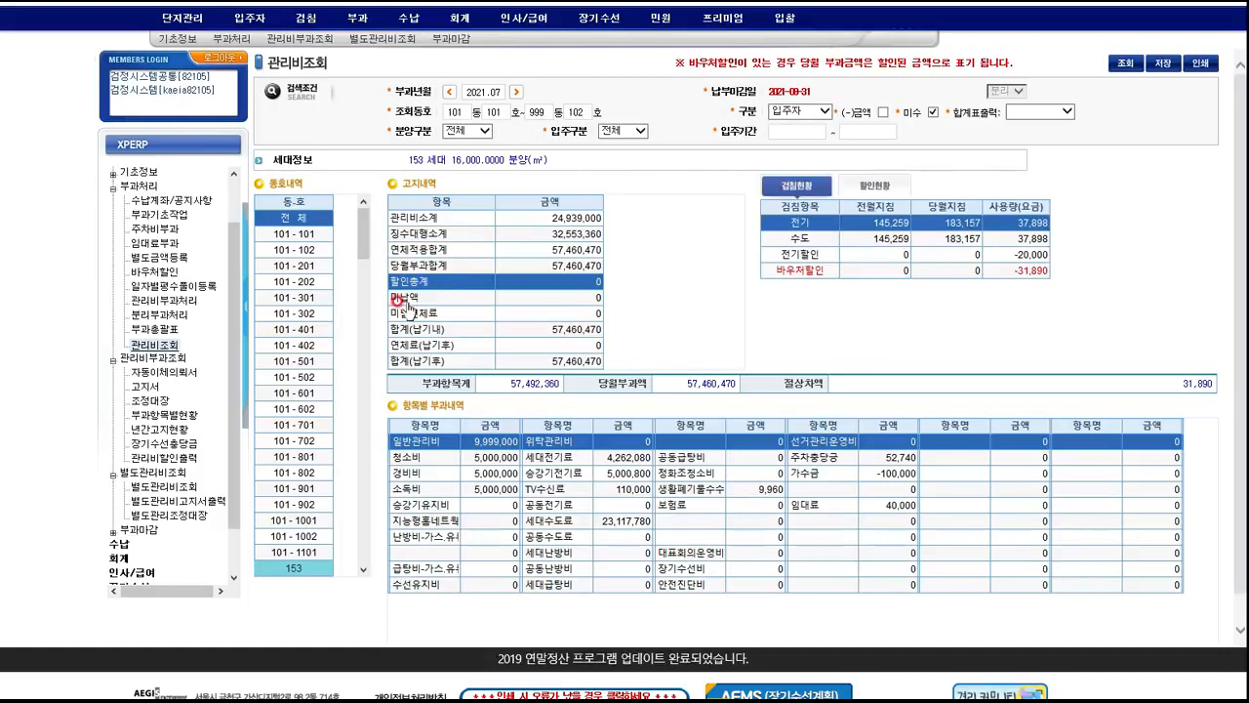
left_click(555, 251)
left_click(558, 266)
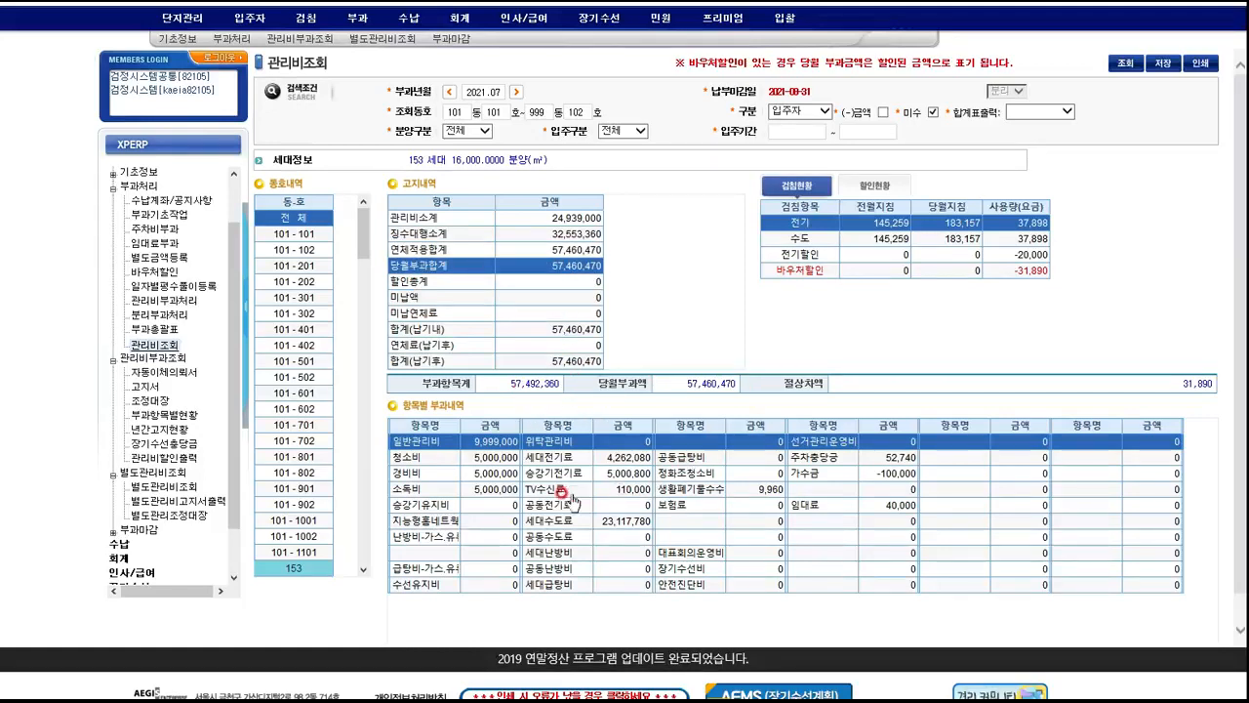
Examine the itemised charges in 항목별 부과내역, from 청소비 and 경비비 through 세대수도료 to 장기수선비.
left_click(494, 458)
left_click(488, 474)
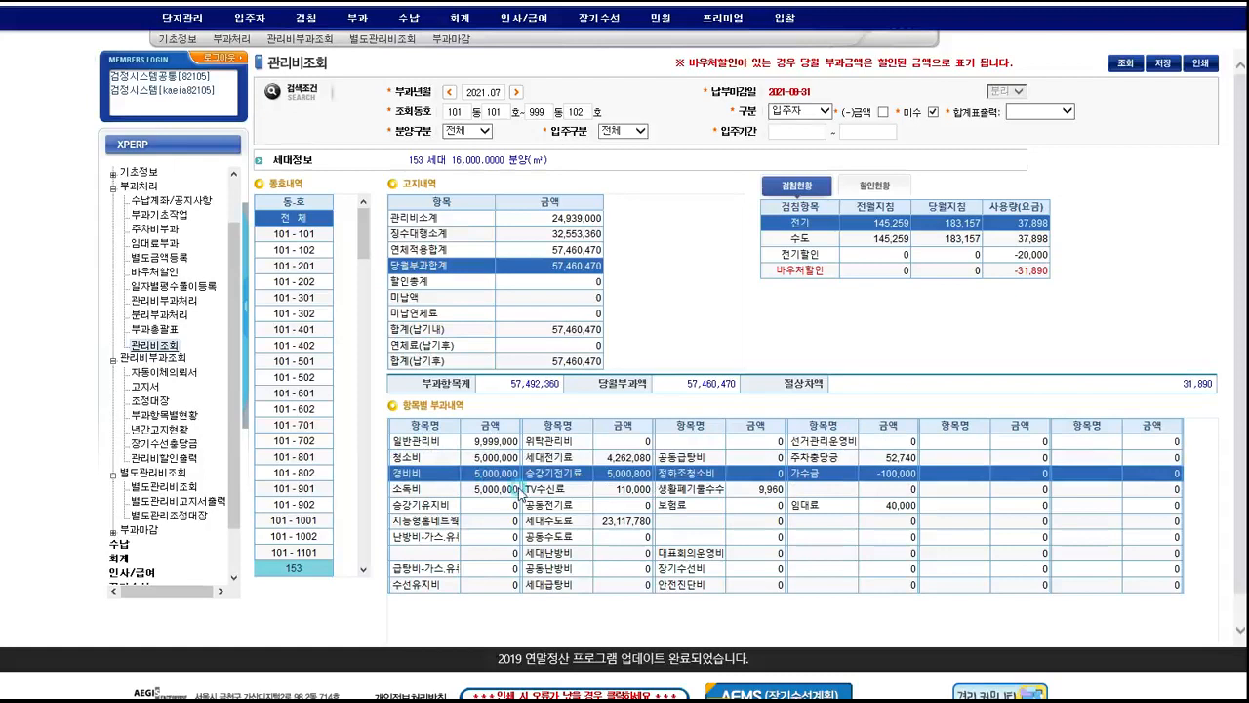
left_click(691, 460)
left_click(689, 475)
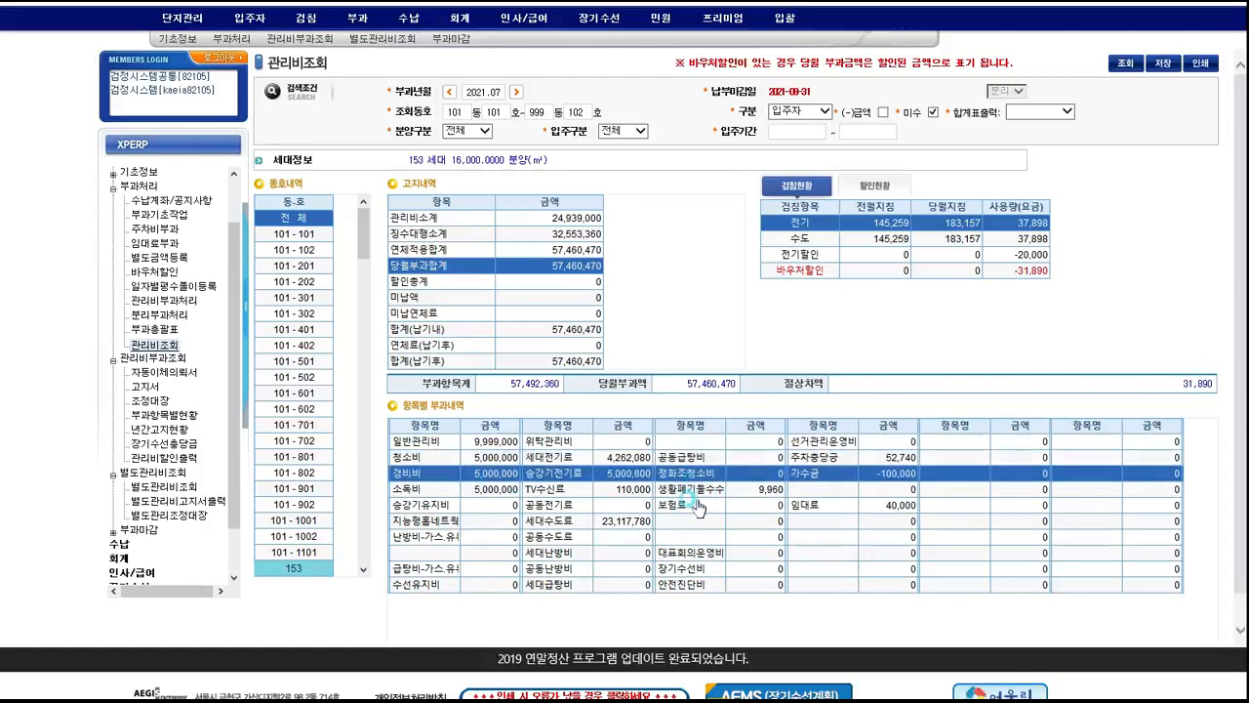
left_click(637, 521)
left_click(671, 570)
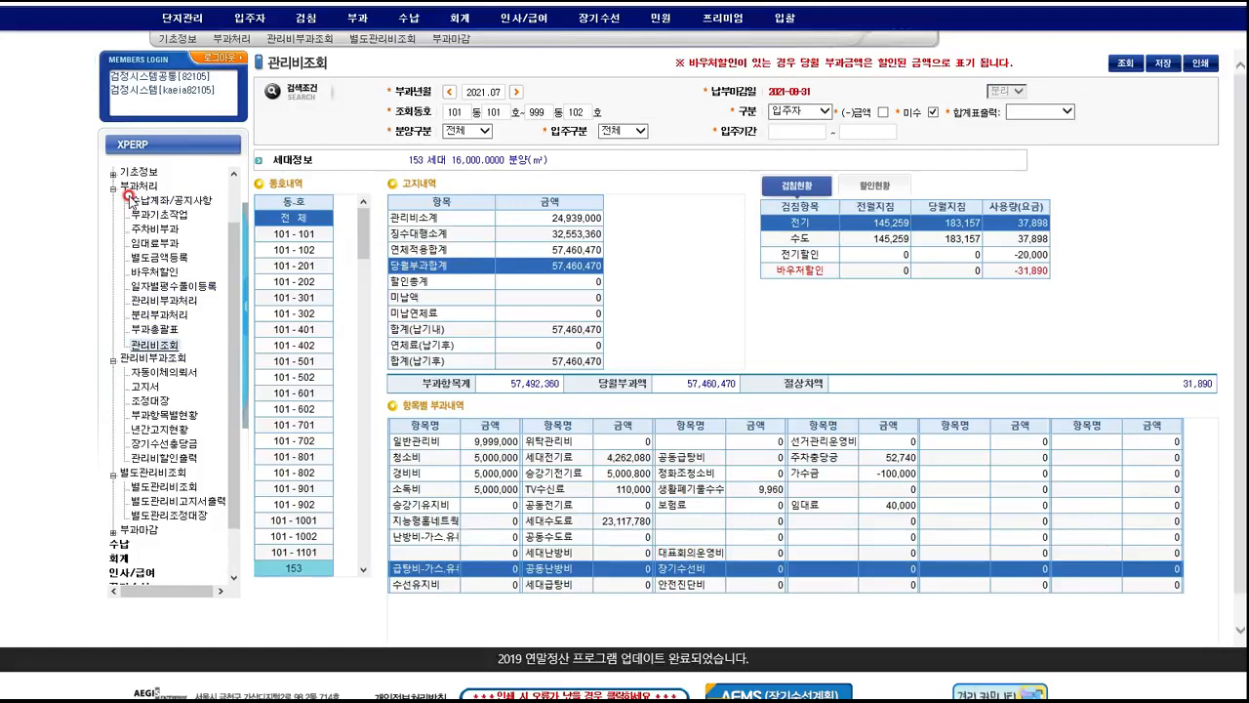
Open the 자동이체의뢰서 page, try to query the 관리비 direct-debit requests for 2021.07 and dismiss the message.
left_click(160, 378)
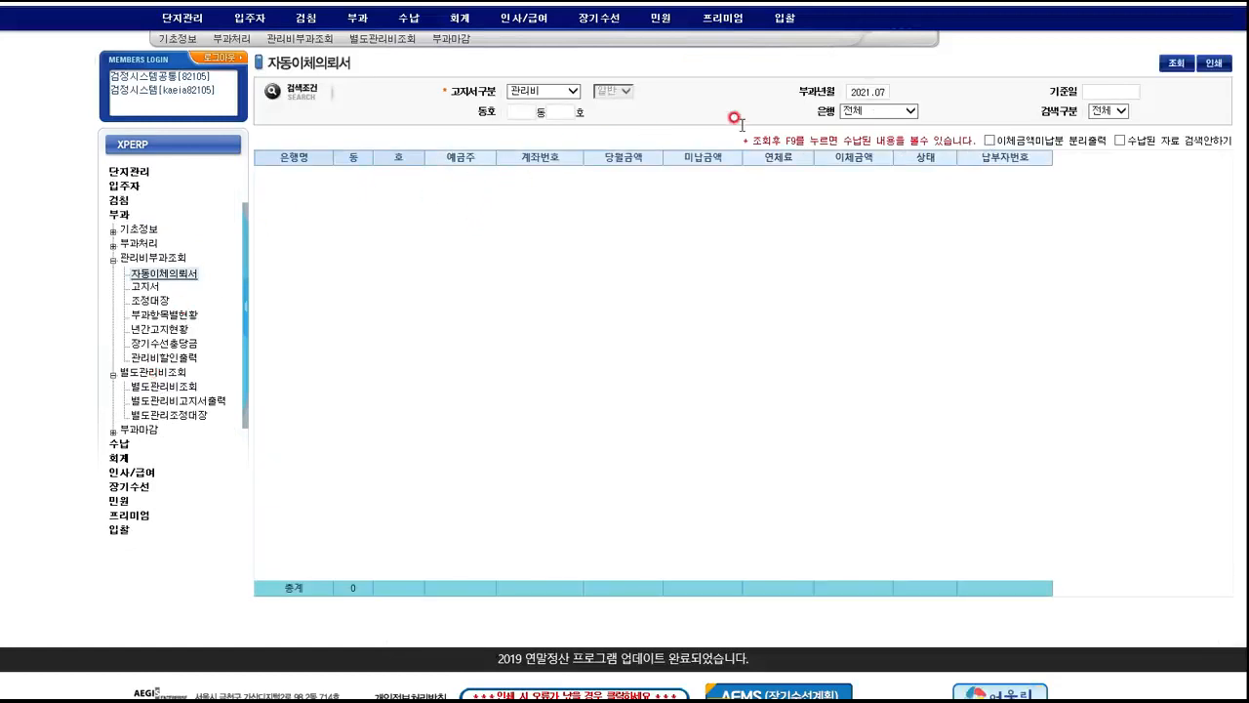
left_click(1179, 62)
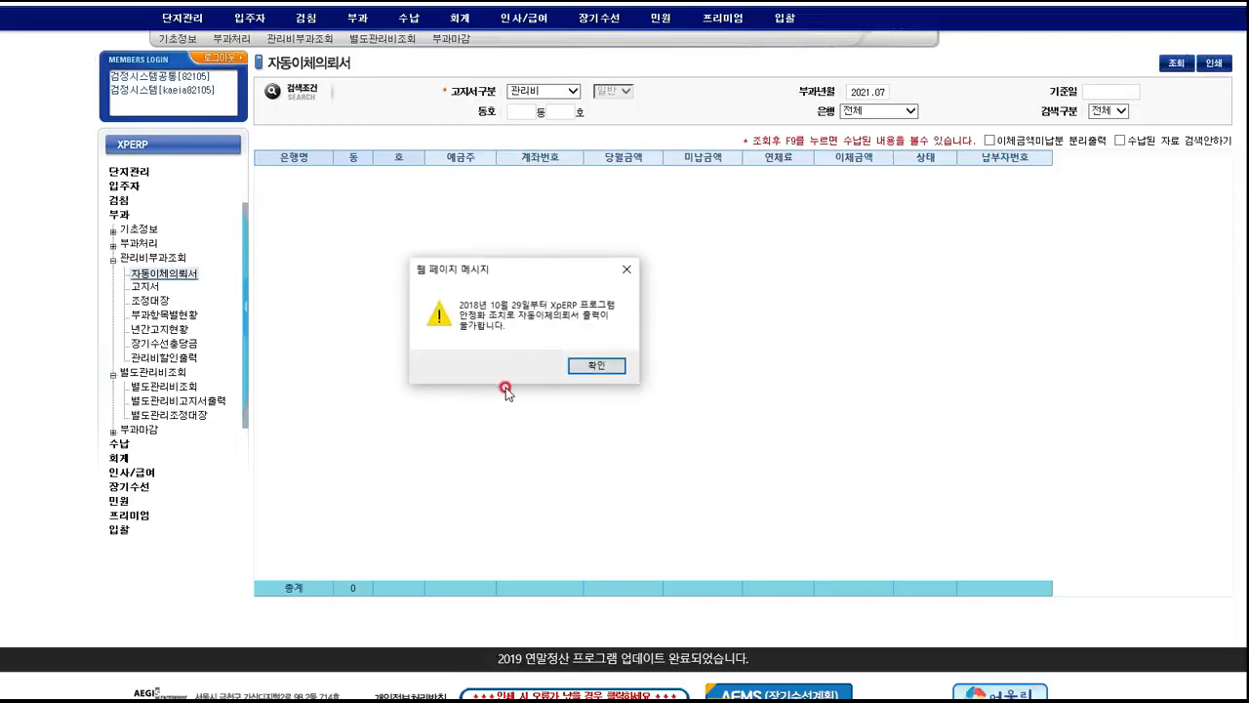
left_click(585, 366)
left_click(609, 363)
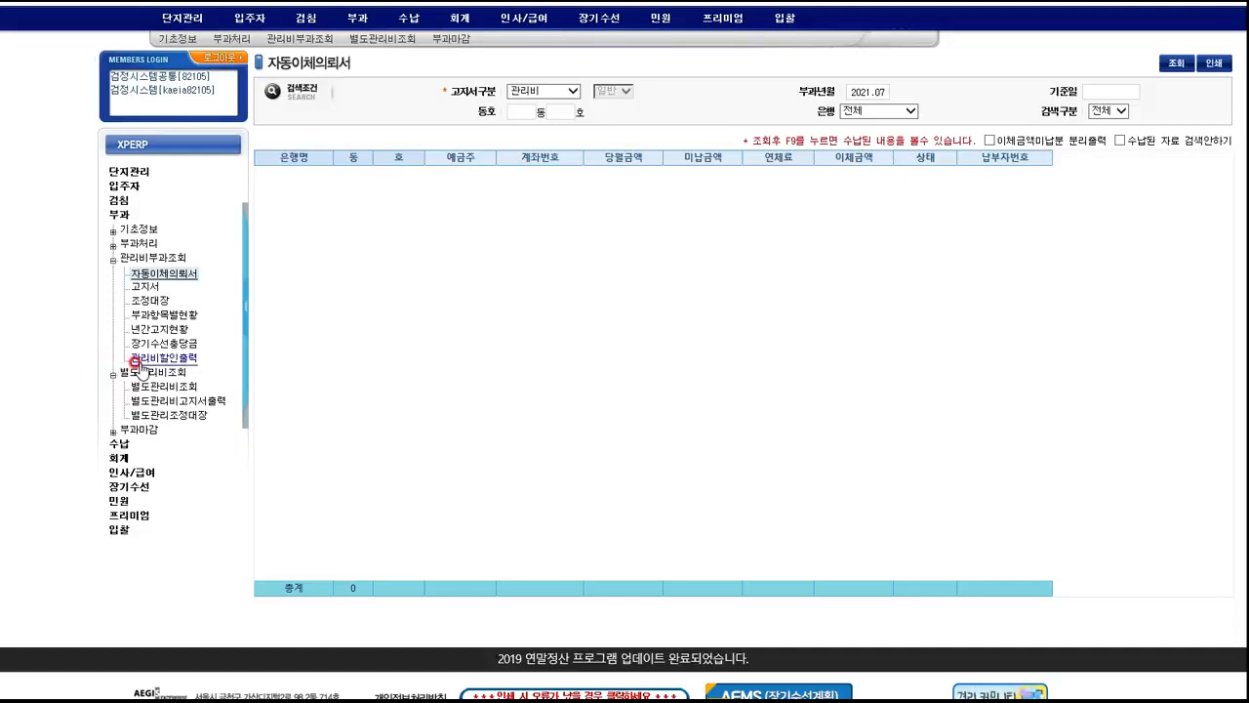
Open the 고지서 page, close the error popup and query the notices for 2021.06.
left_click(142, 291)
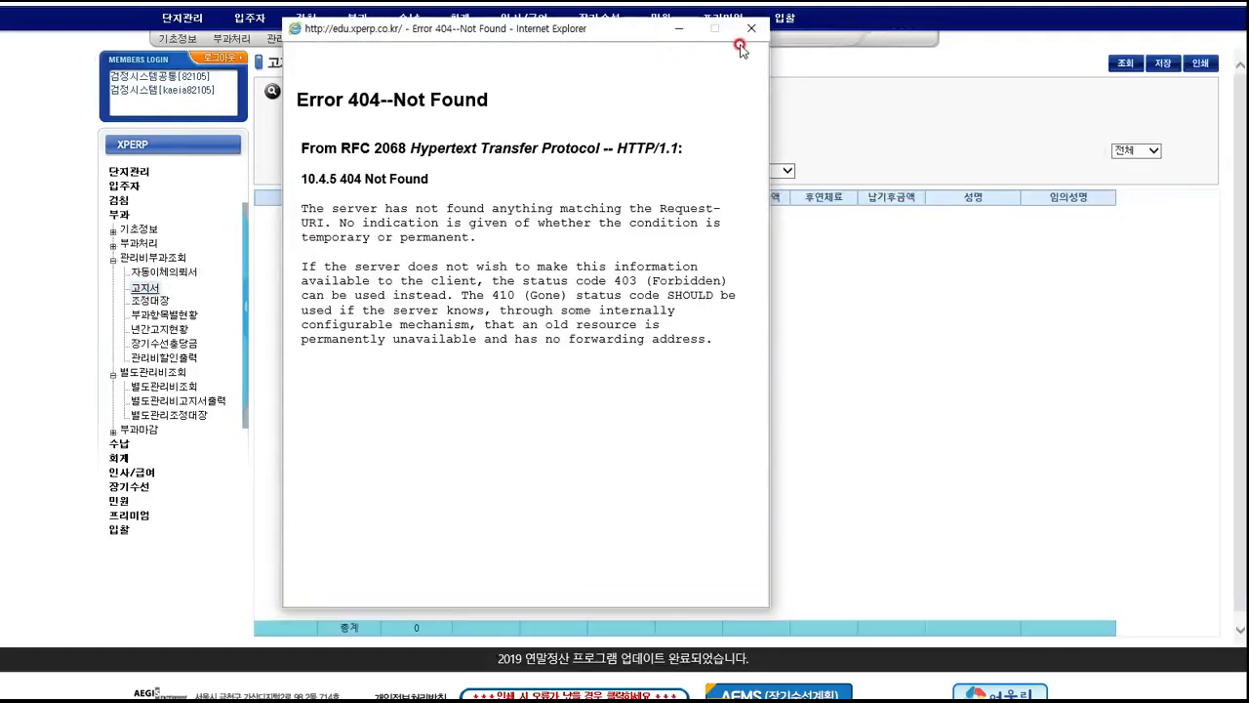
left_click(751, 29)
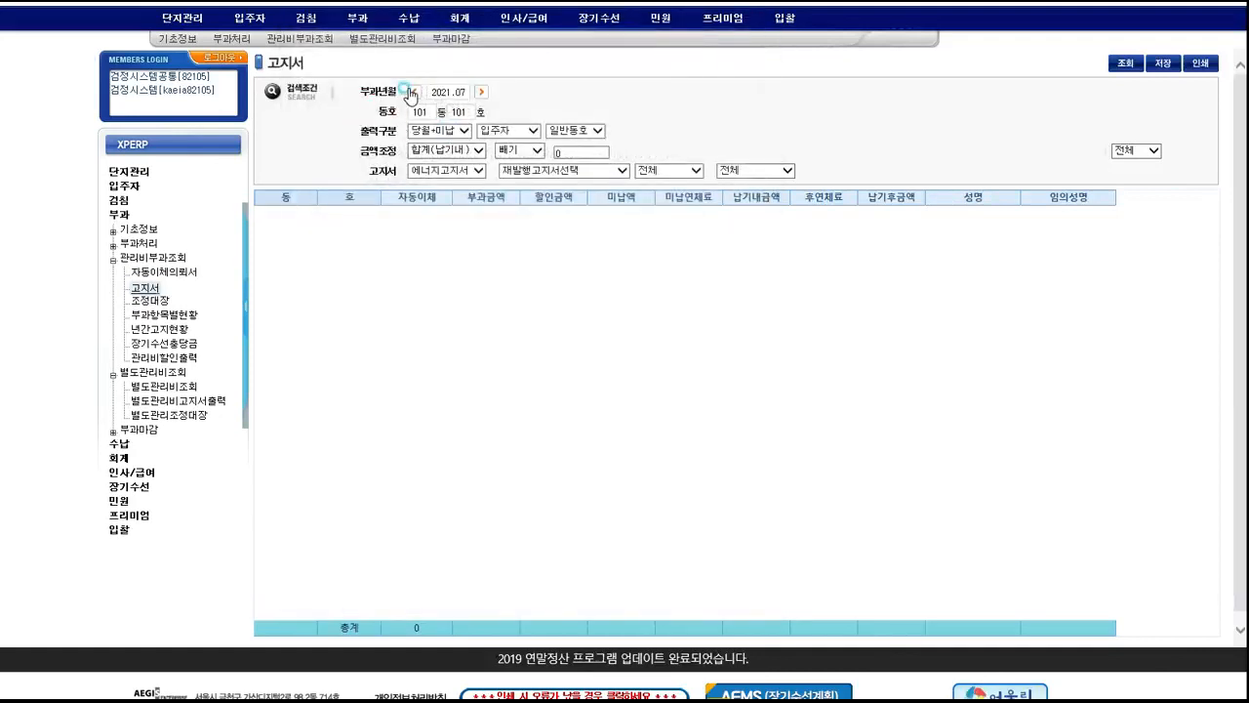
left_click(412, 91)
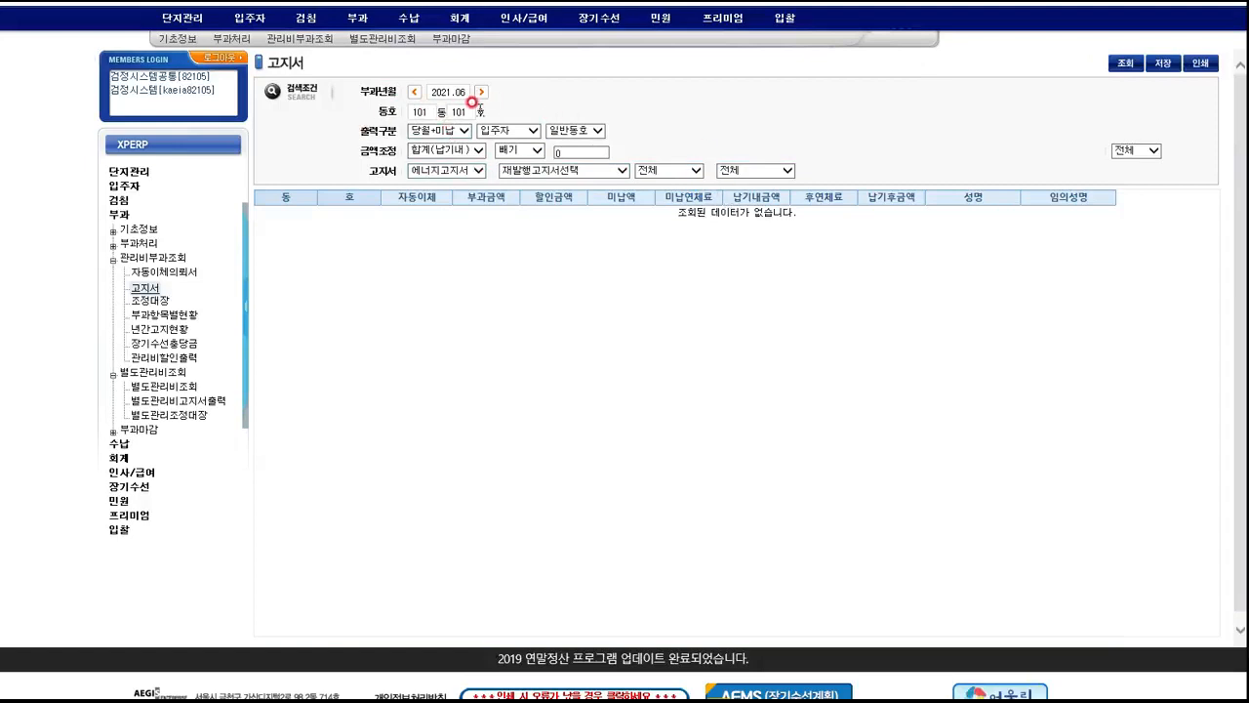
left_click(1126, 63)
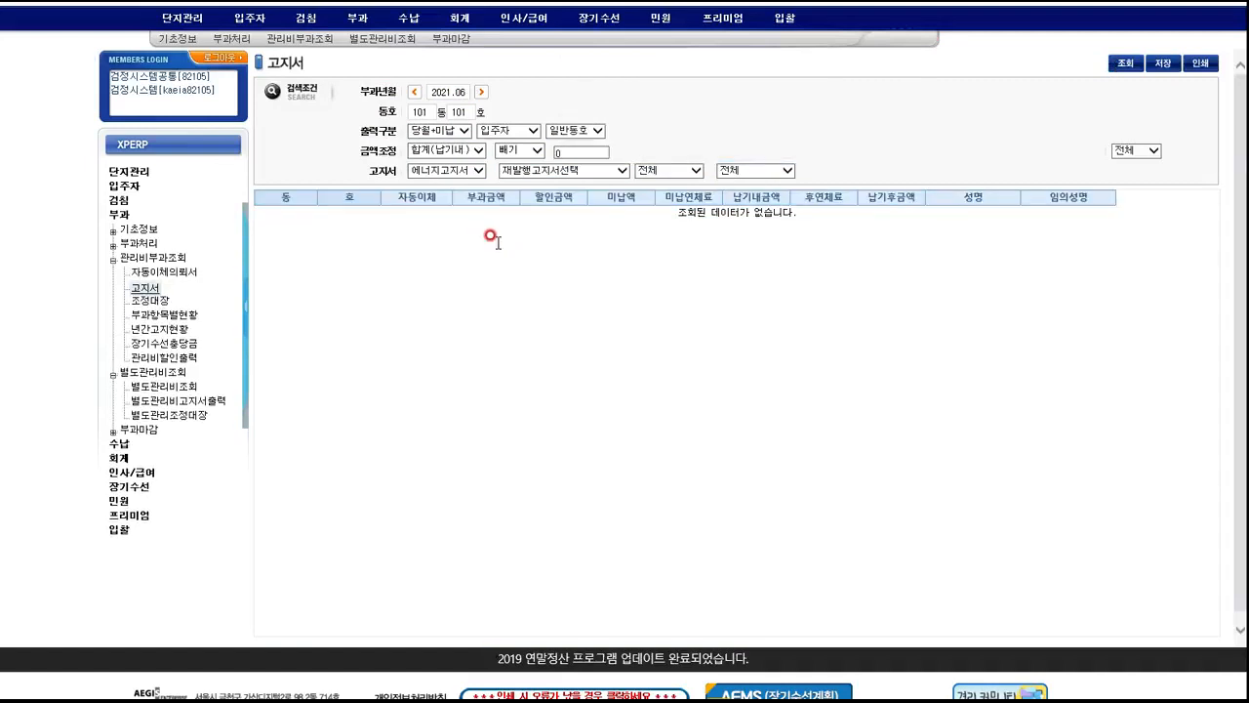
Try to query the notices with 부과년월 set to 2020.01 and dismiss the warning.
left_click(431, 91)
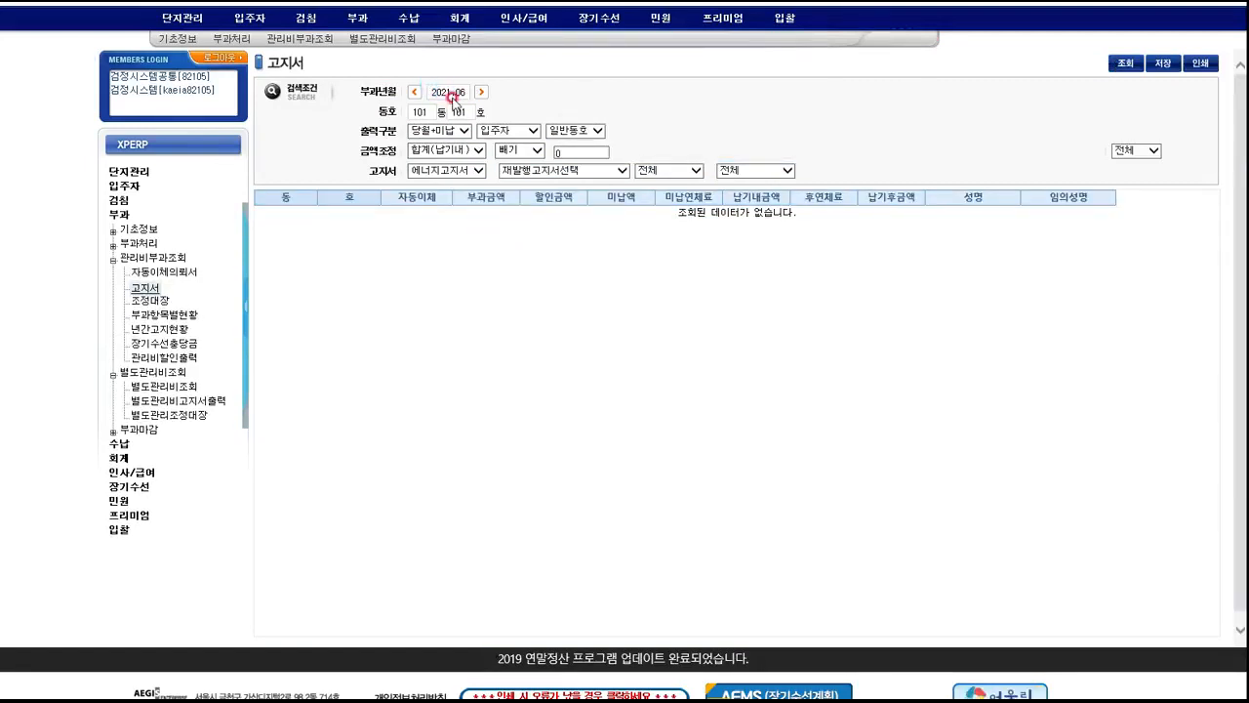
type("20")
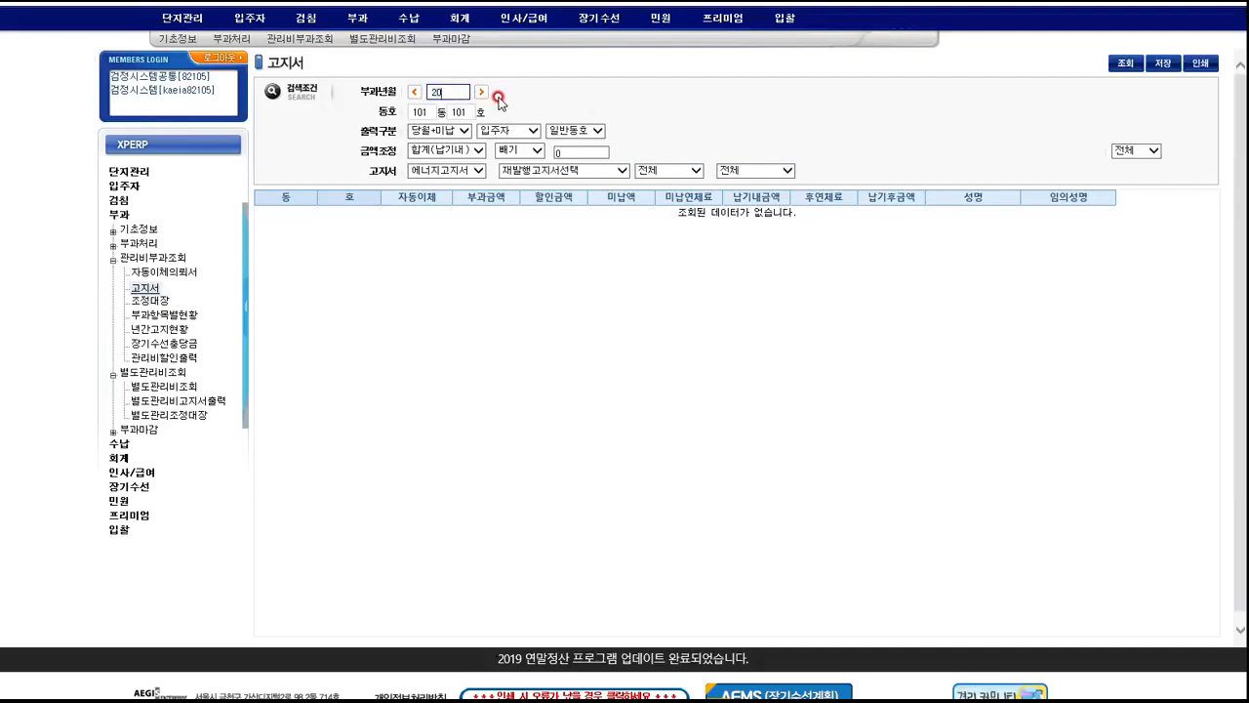
key("Tab")
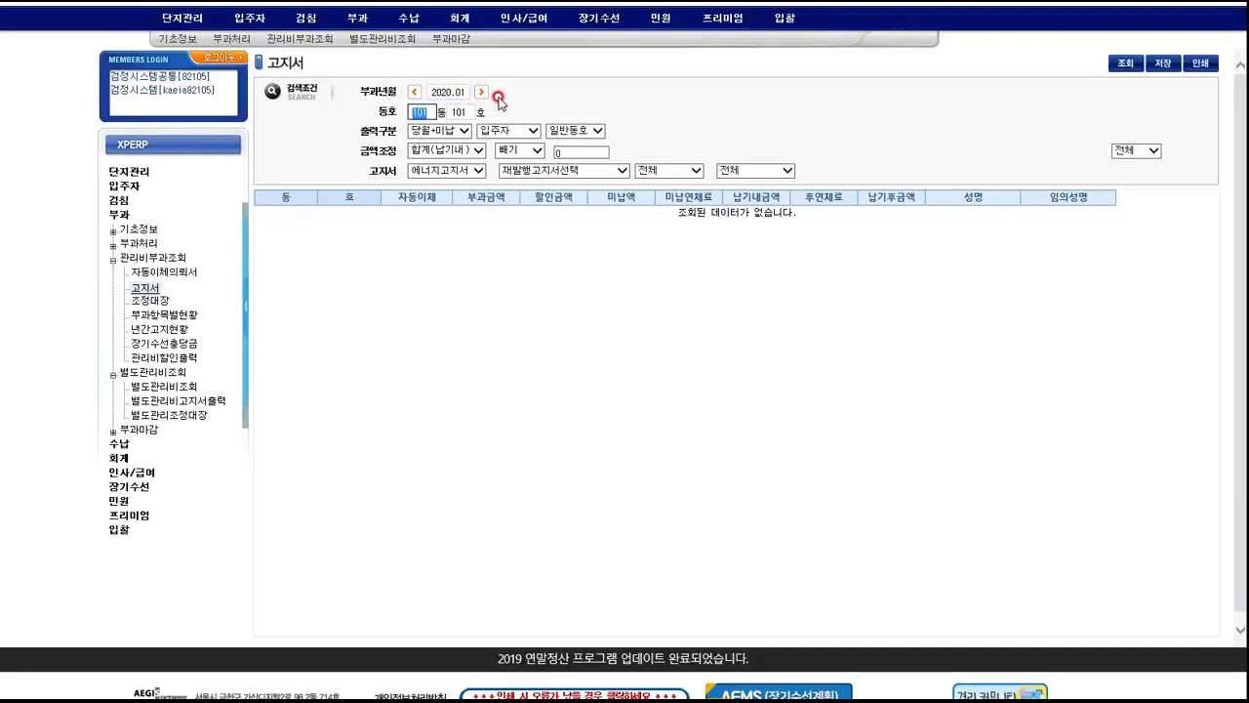
left_click(1126, 65)
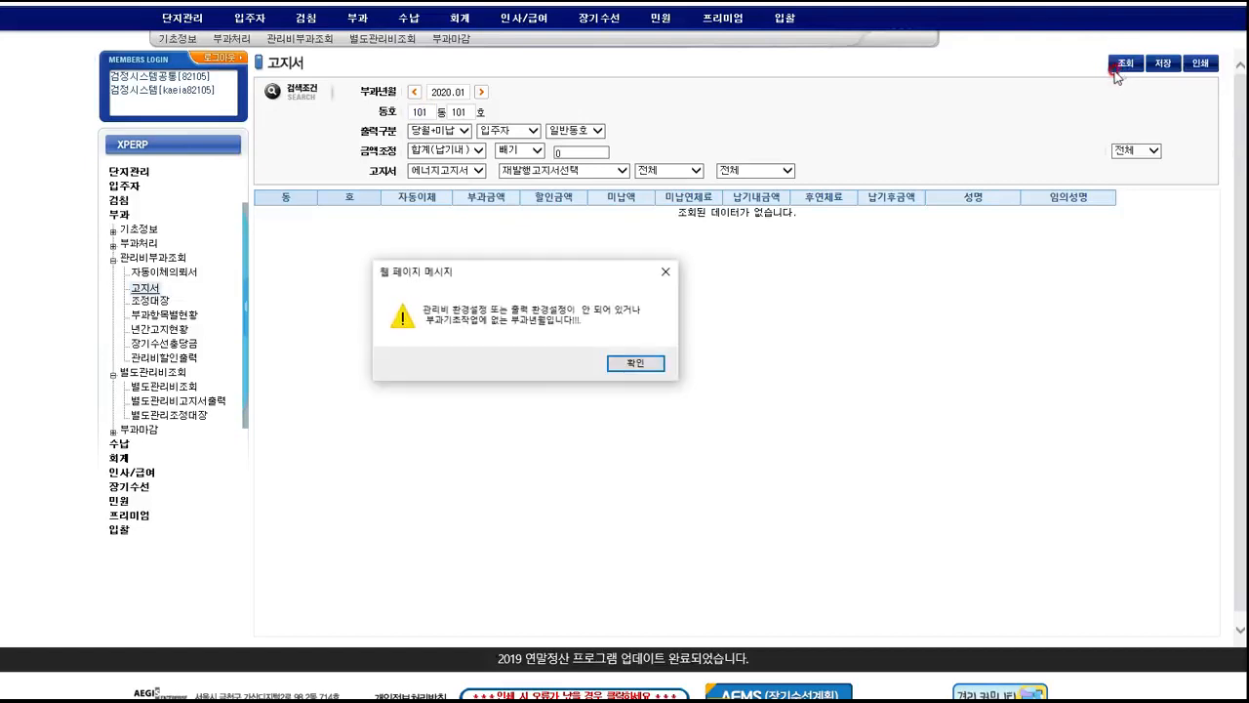
left_click(633, 362)
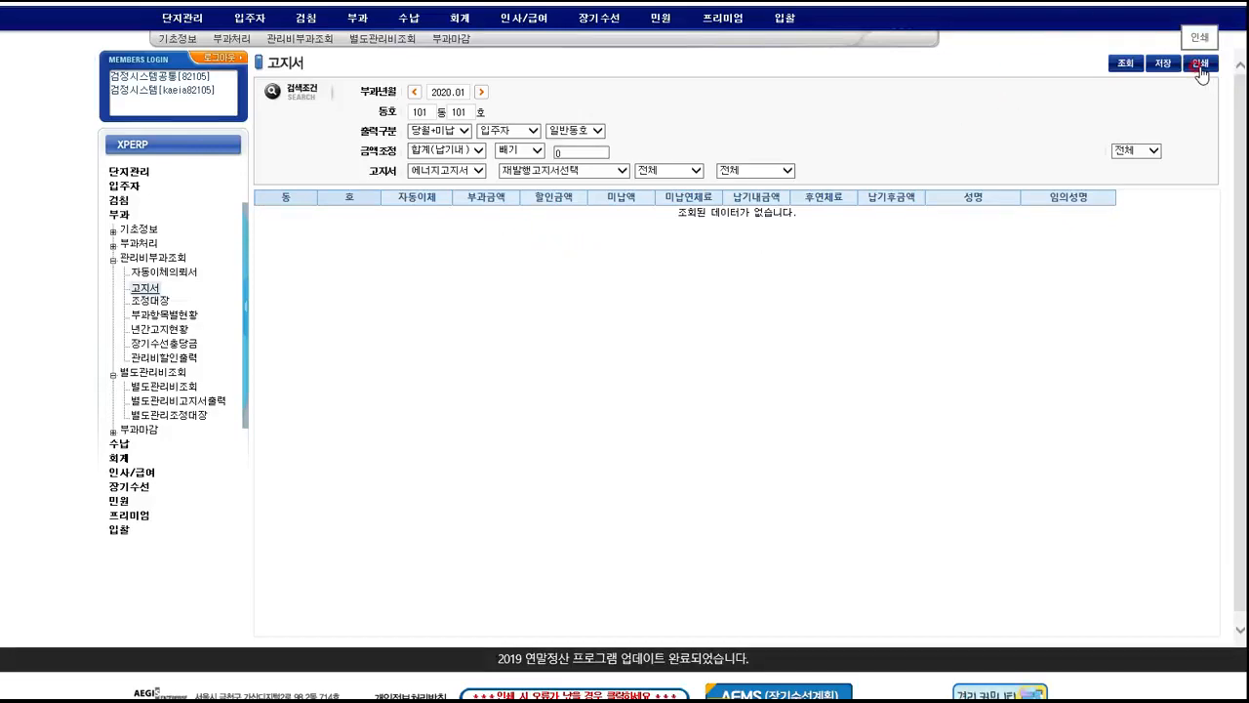
Set 부과년월 to 2021.01, query the notice for 101동 101호 and select its row.
left_click(432, 92)
type("2021.01")
key("Tab")
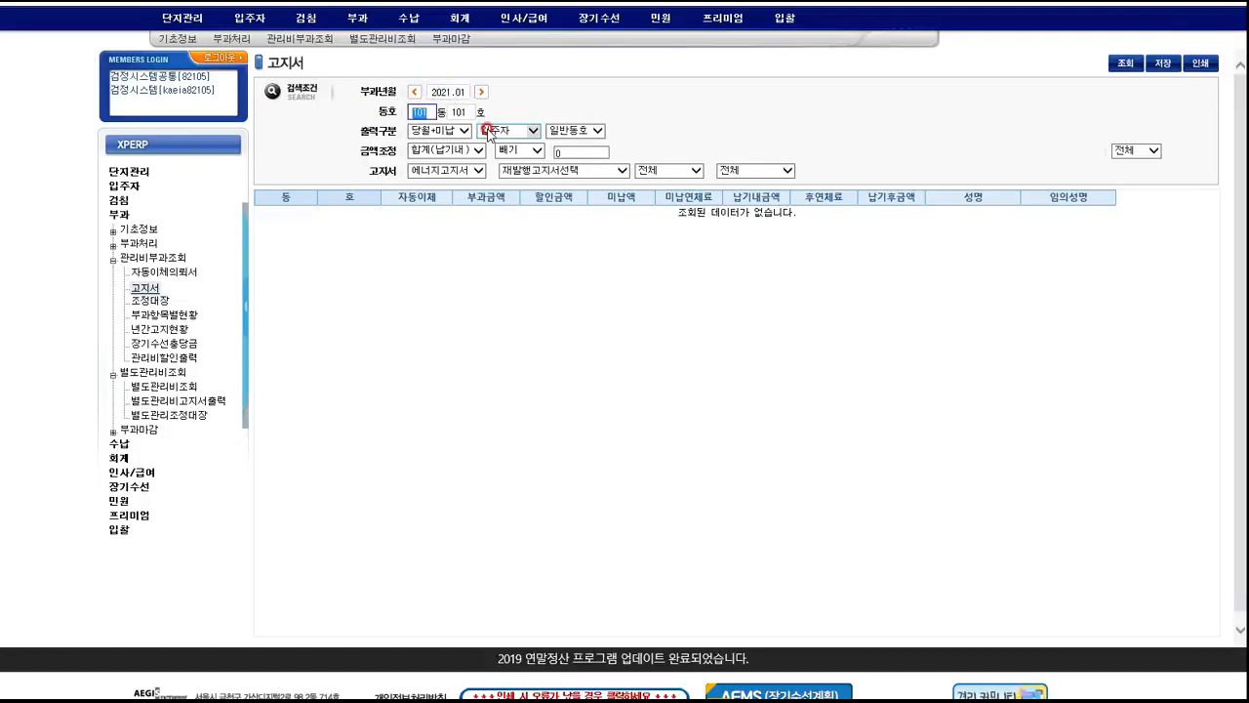
left_click(1127, 64)
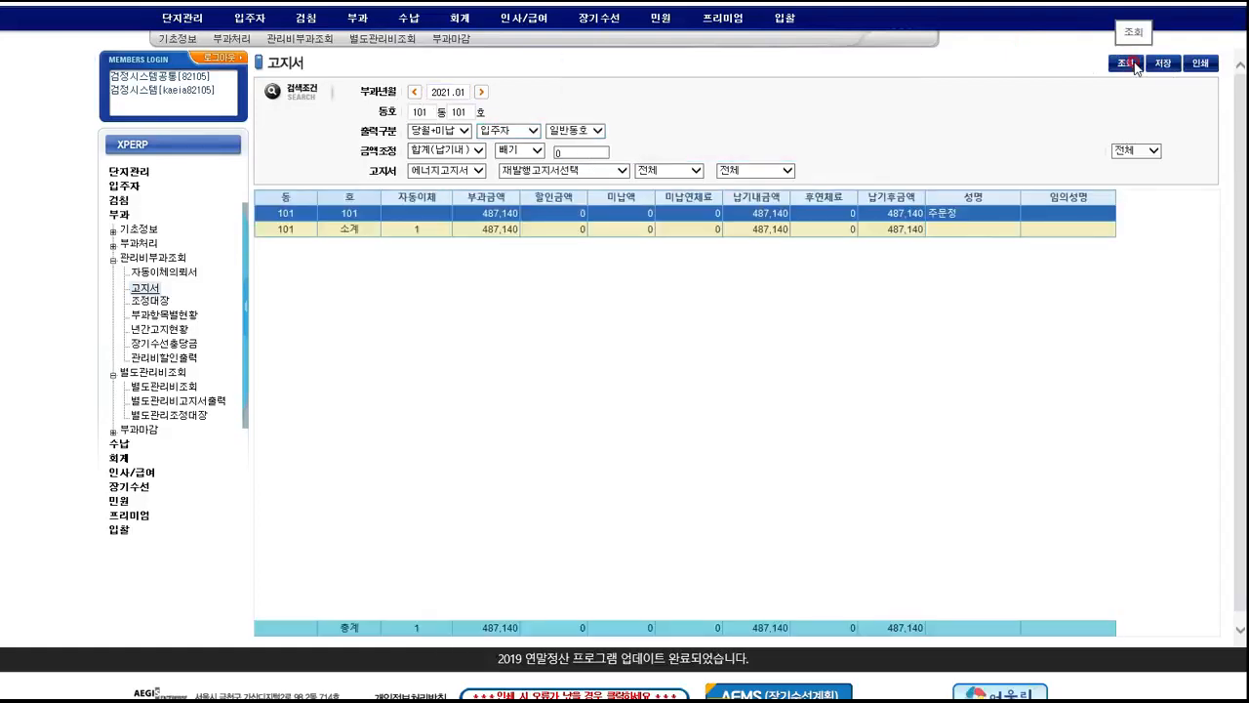
left_click(480, 218)
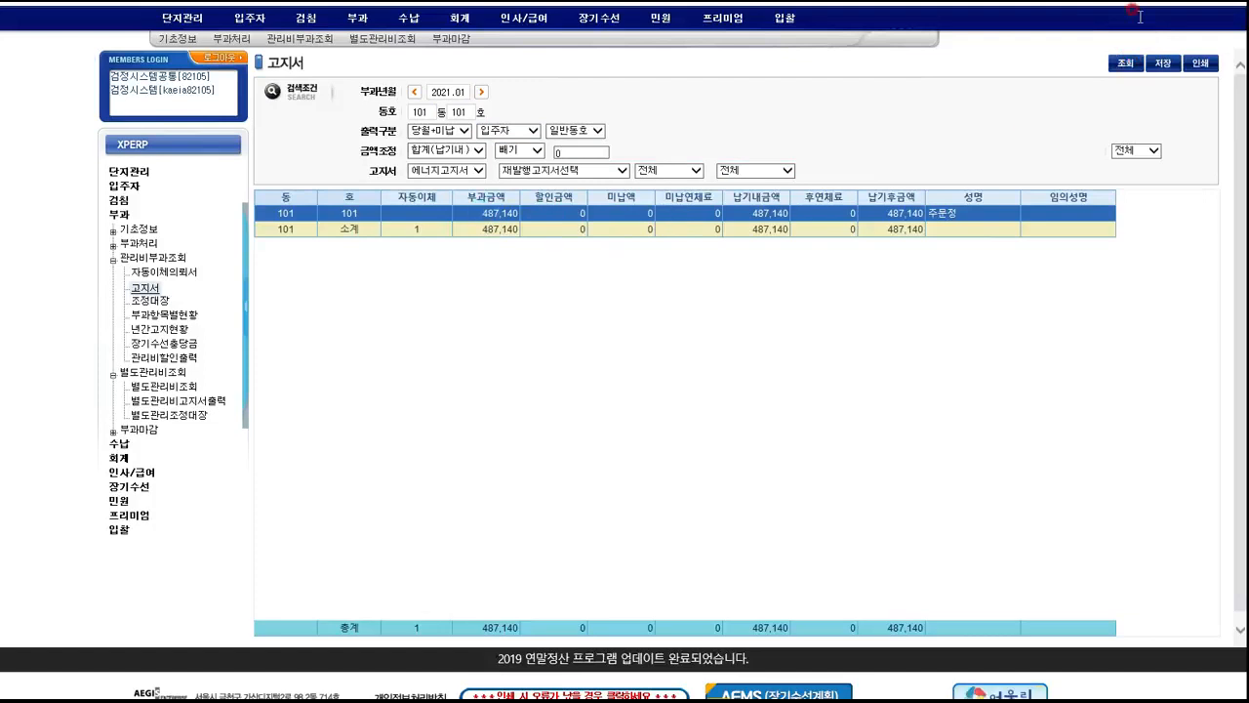
Open the print preview of the selected 2021.01 notice and reposition its window to expose the export options.
left_click(1199, 65)
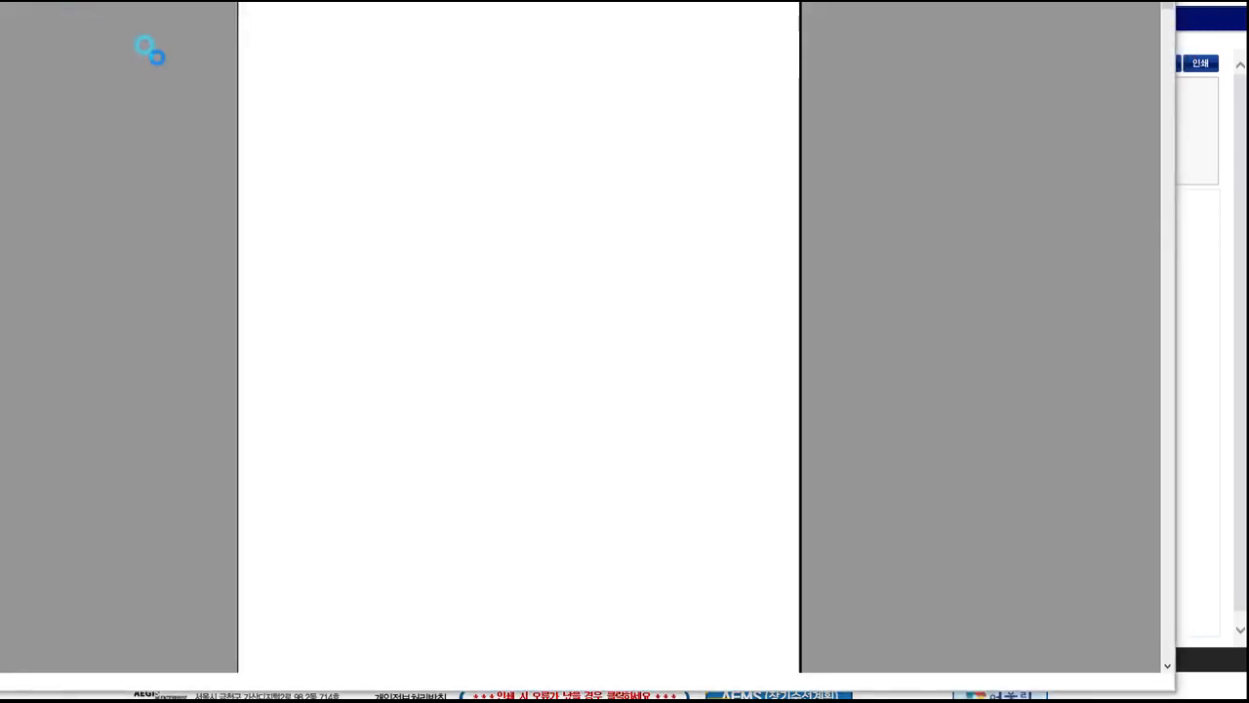
left_click(592, 365)
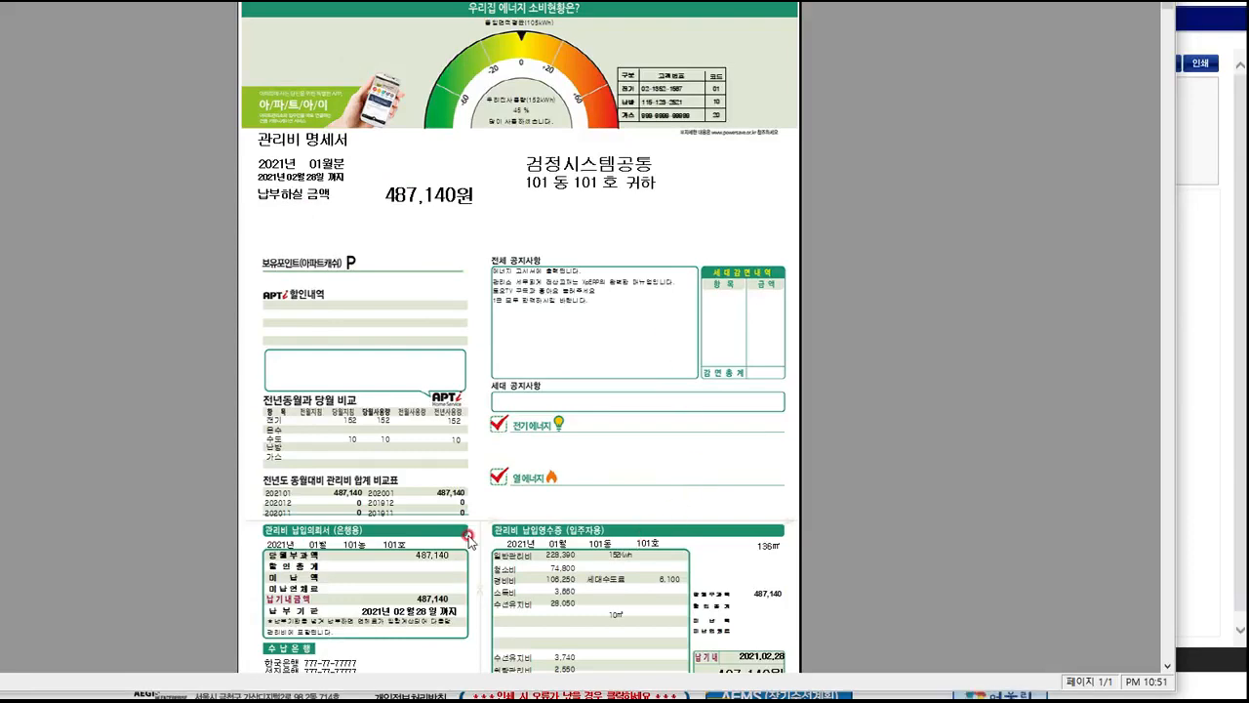
left_click_drag(0, 0, 88, 47)
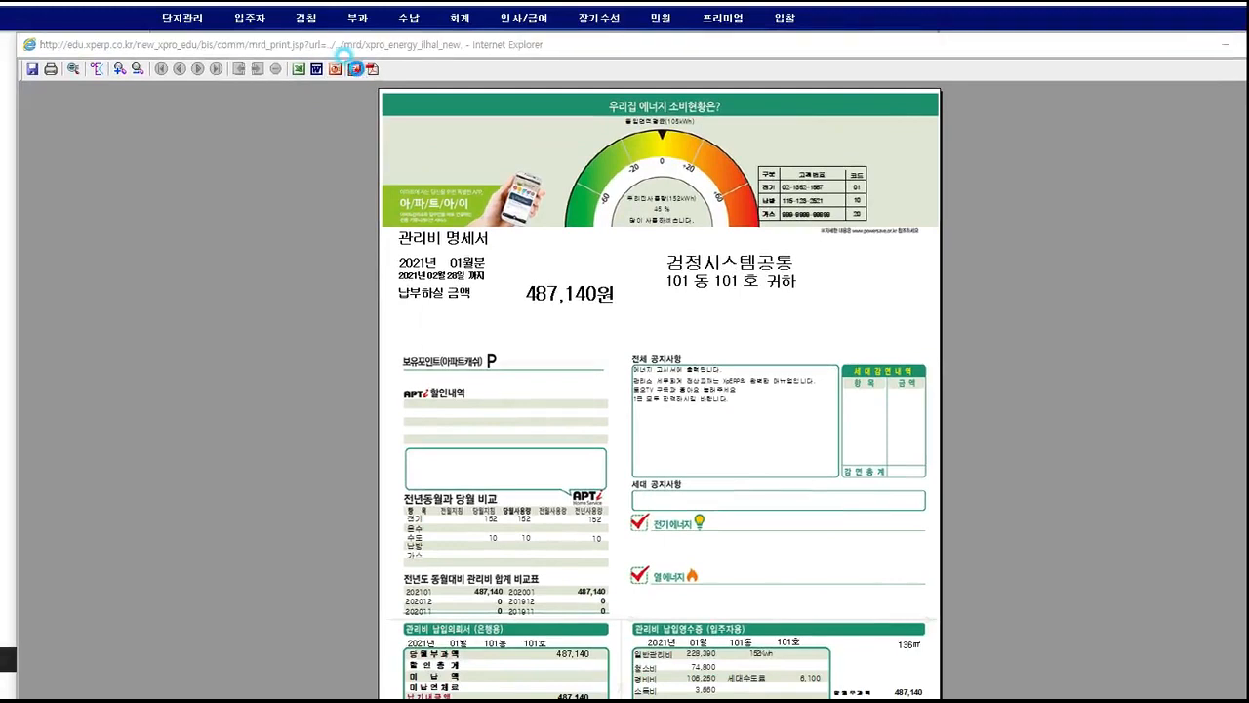
Export the notice to a Hangul document and change the amount due to 187,140원.
left_click(356, 71)
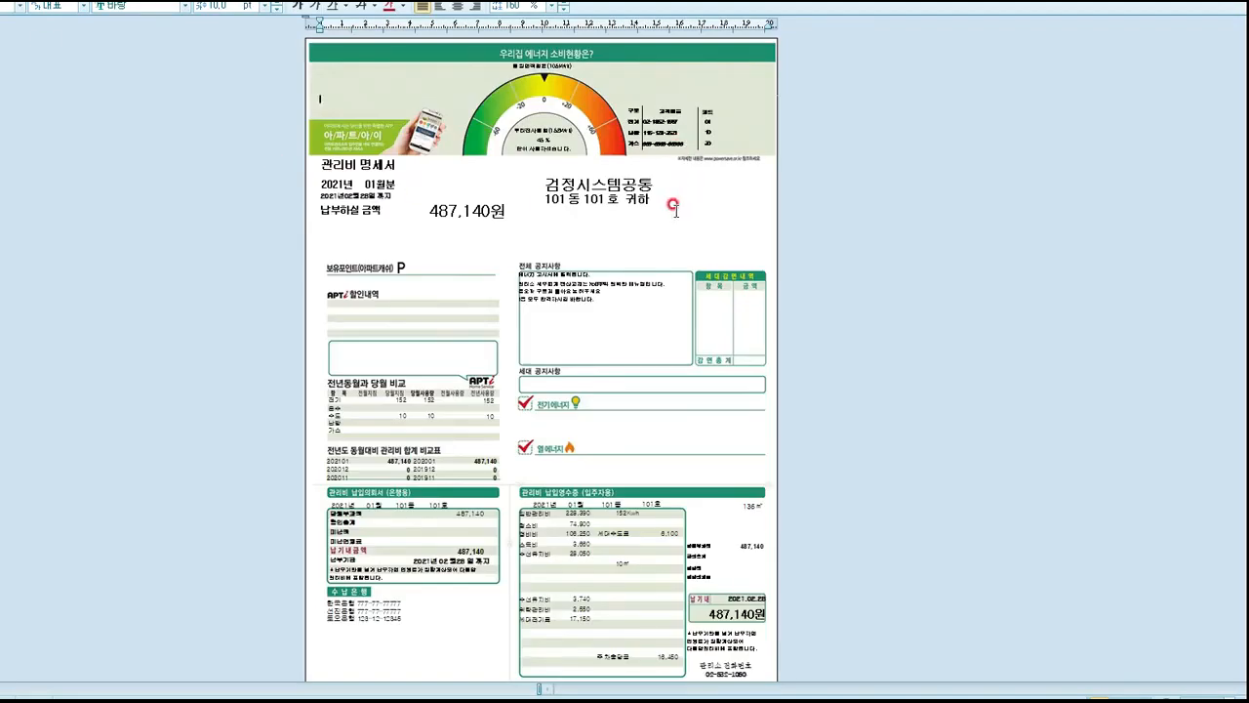
left_click(440, 211)
left_click(452, 211)
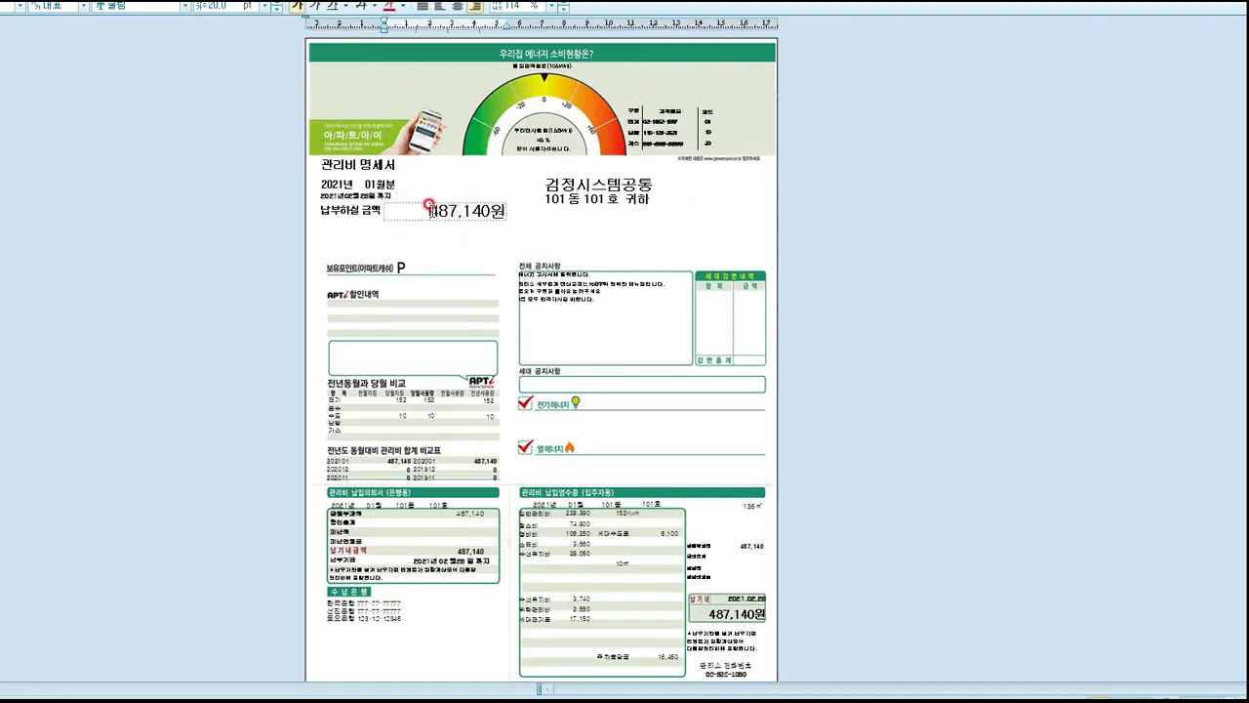
left_click(457, 213)
left_click_drag(183, 2, 479, 184)
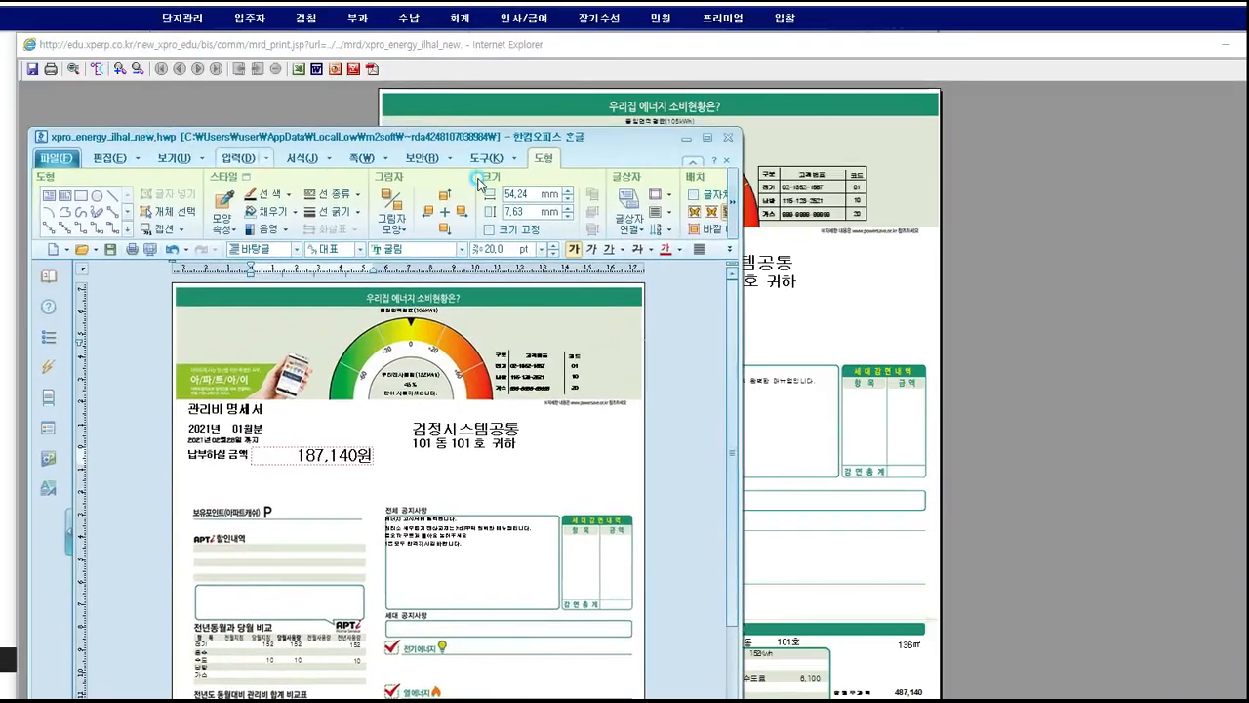
Close the Hangul document without saving and close the notice's print preview.
left_click(727, 137)
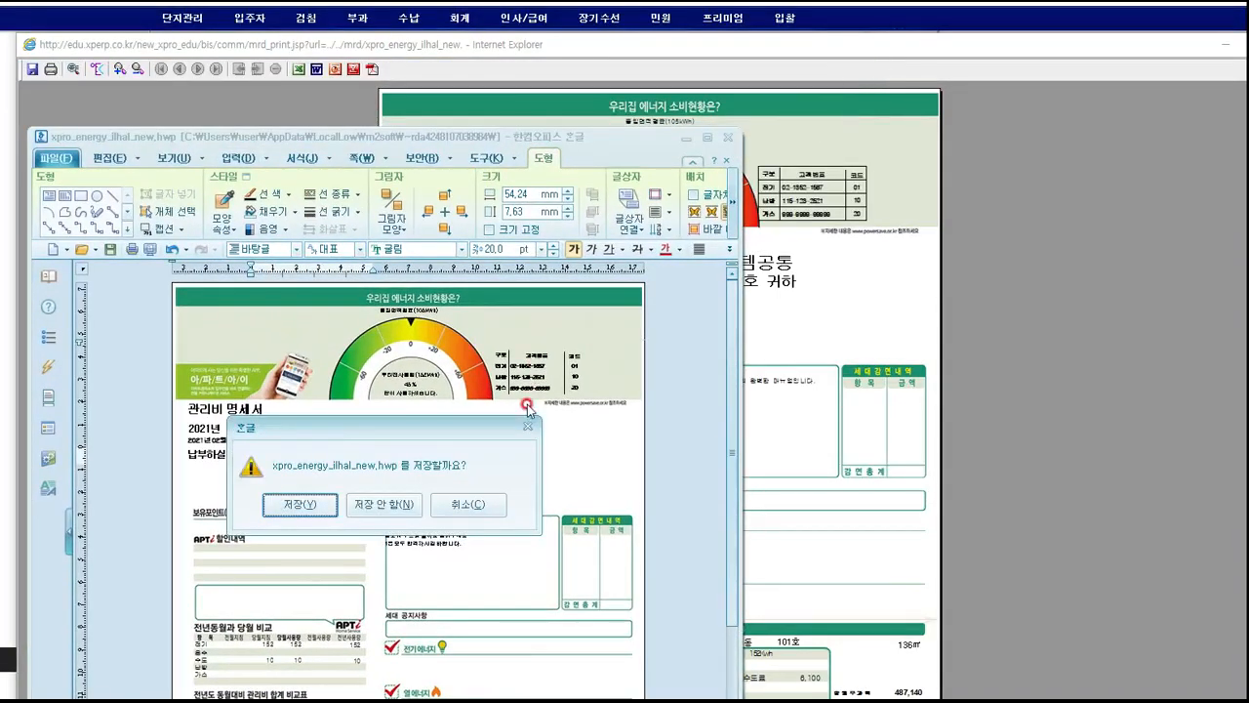
left_click(381, 505)
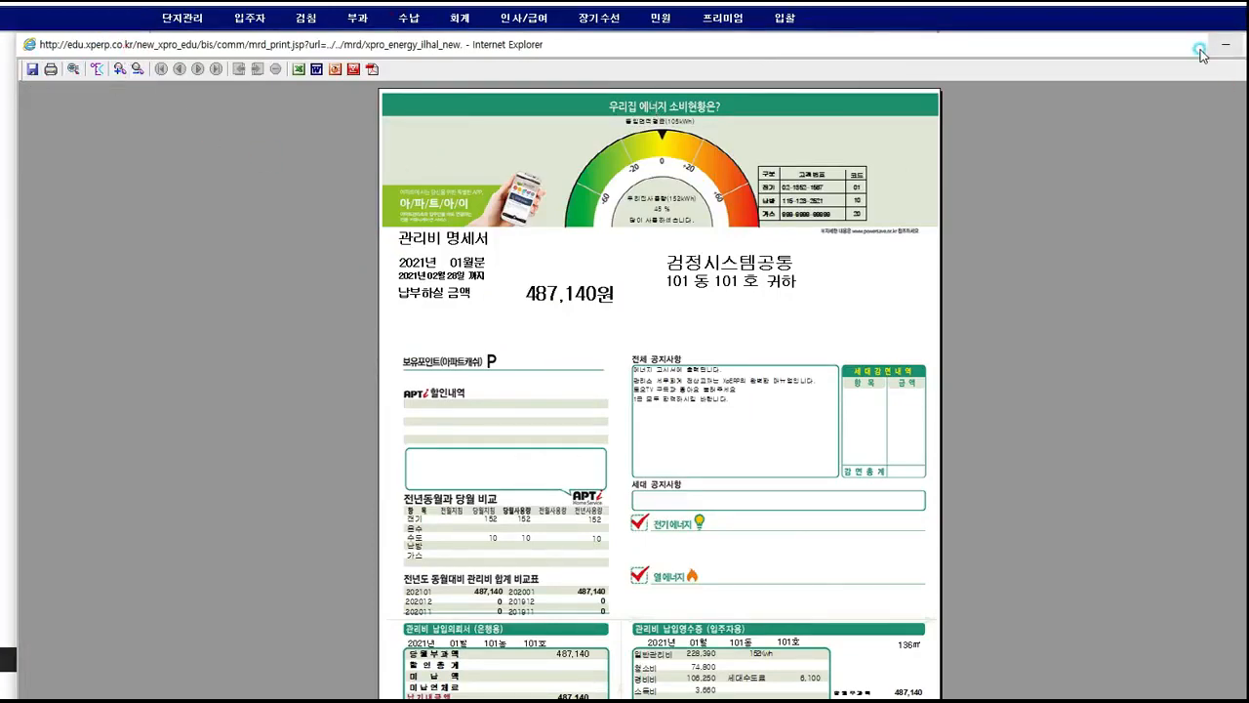
left_click_drag(1201, 50, 1036, 135)
left_click(1129, 125)
left_click(553, 285)
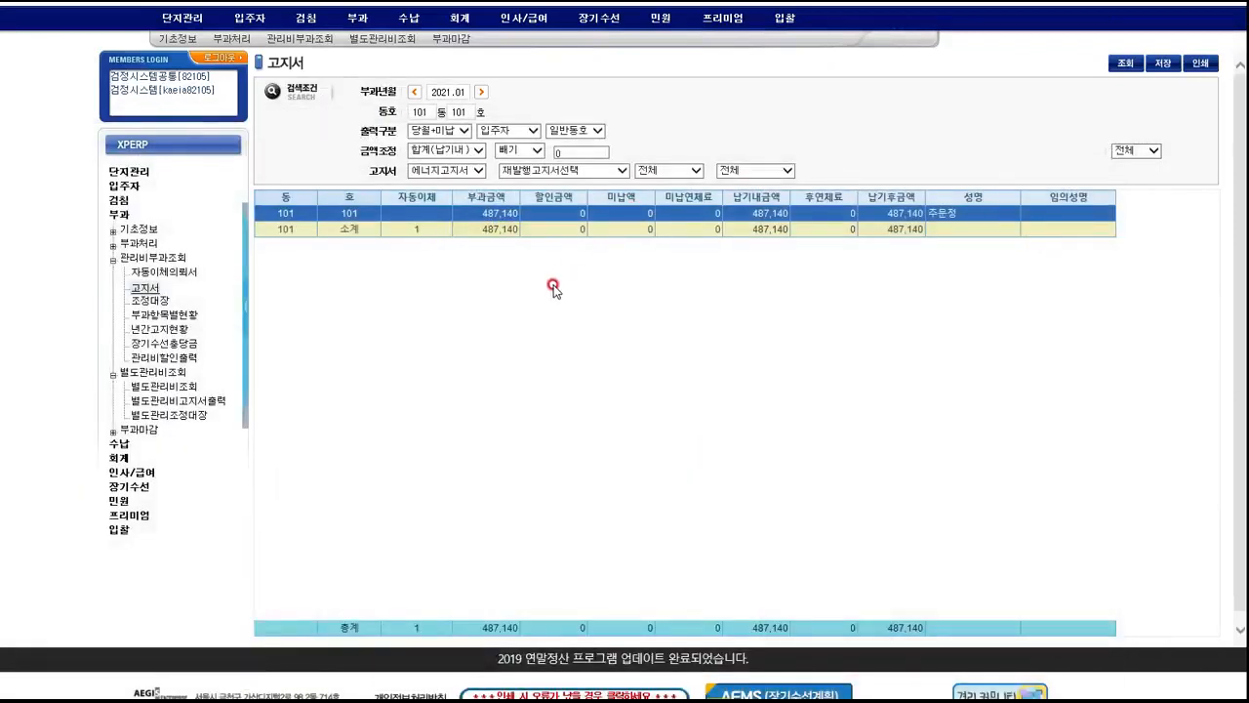
Open the 조정대장 page, set 부과년월 to 2021.01 and query the residents' ledger.
left_click(159, 303)
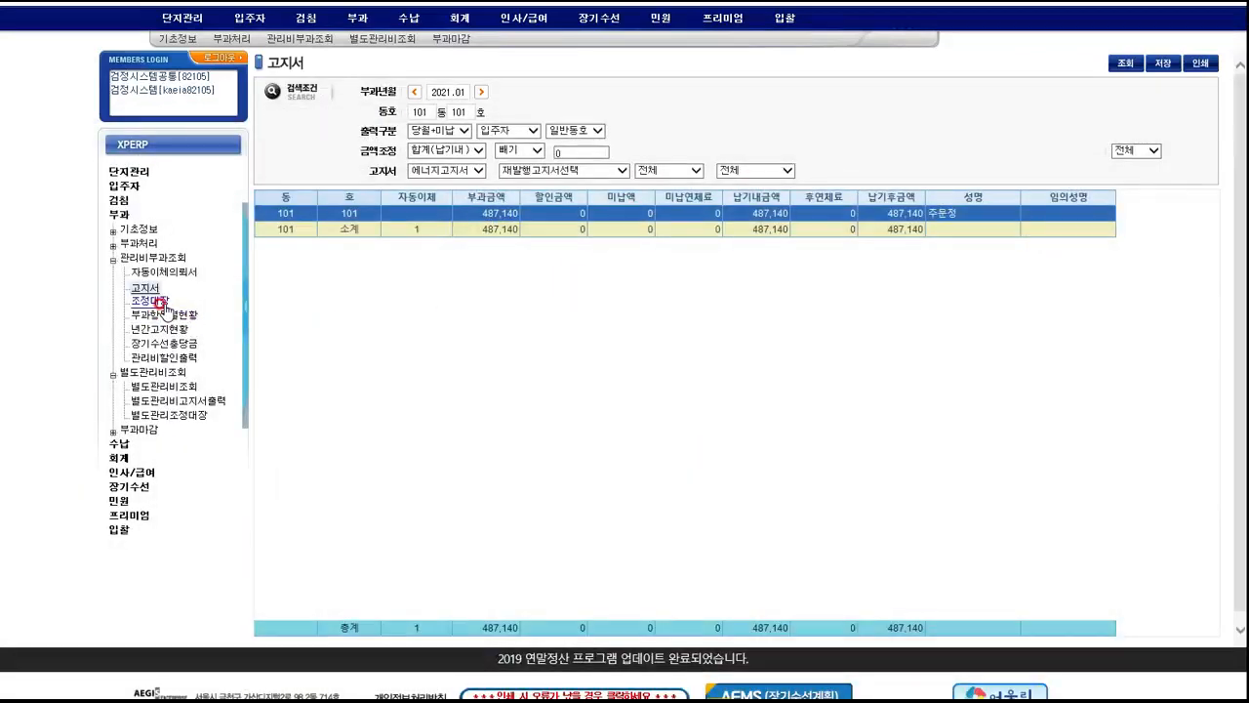
left_click(159, 302)
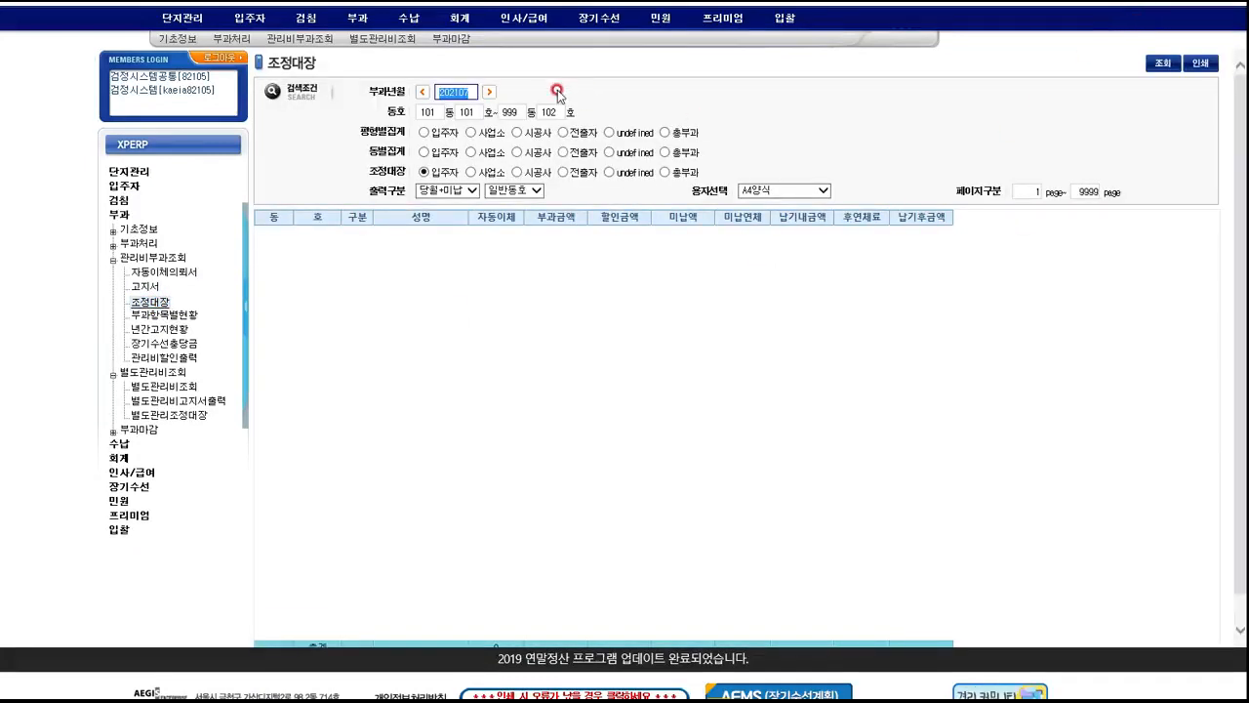
left_click(489, 91)
type("2")
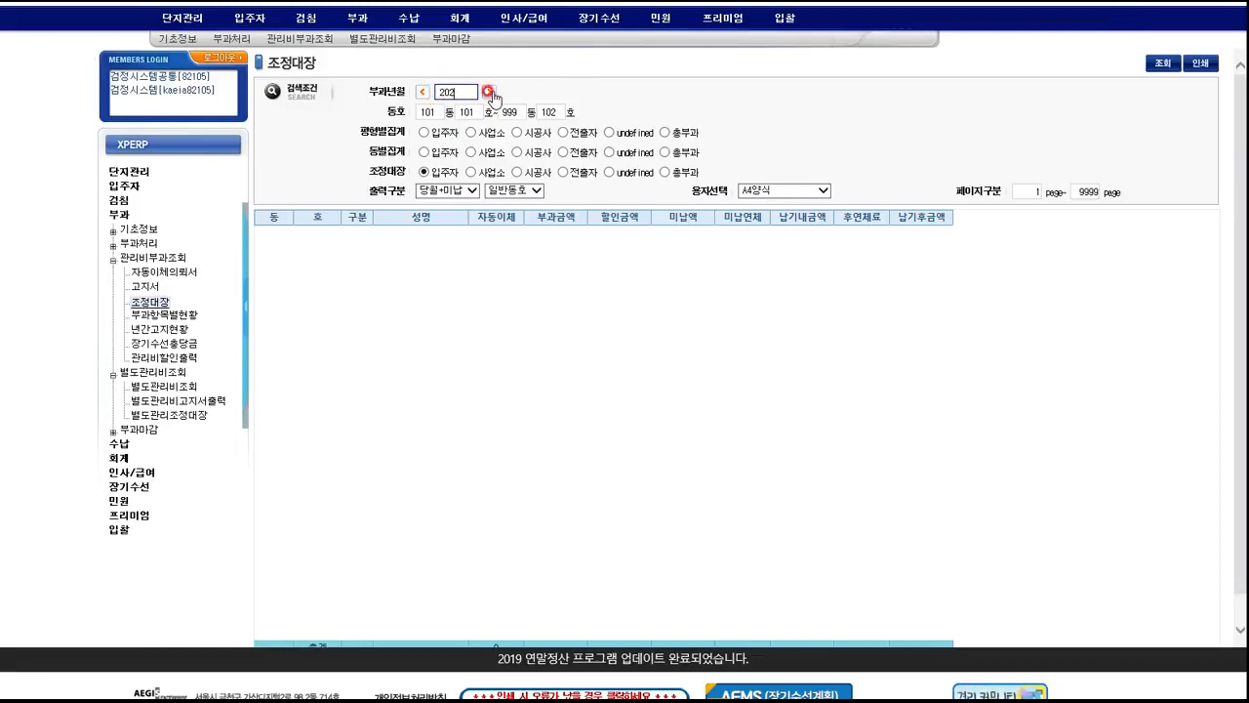
key("Tab")
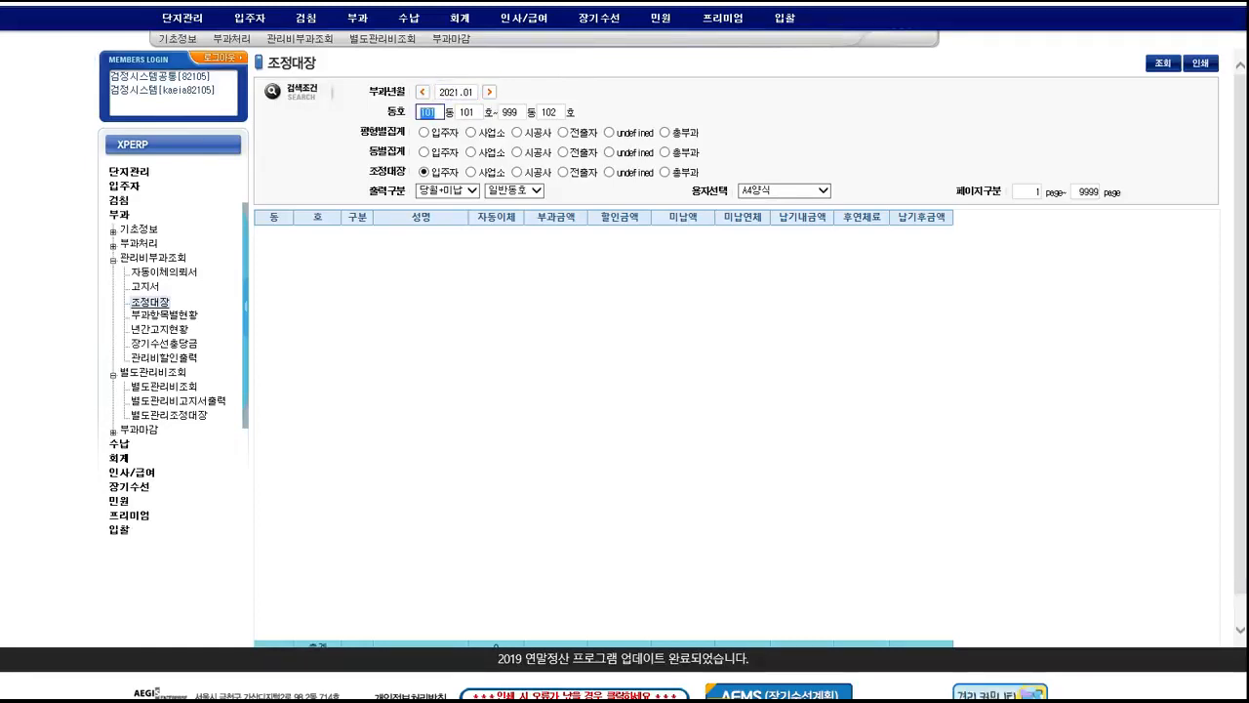
left_click(1162, 63)
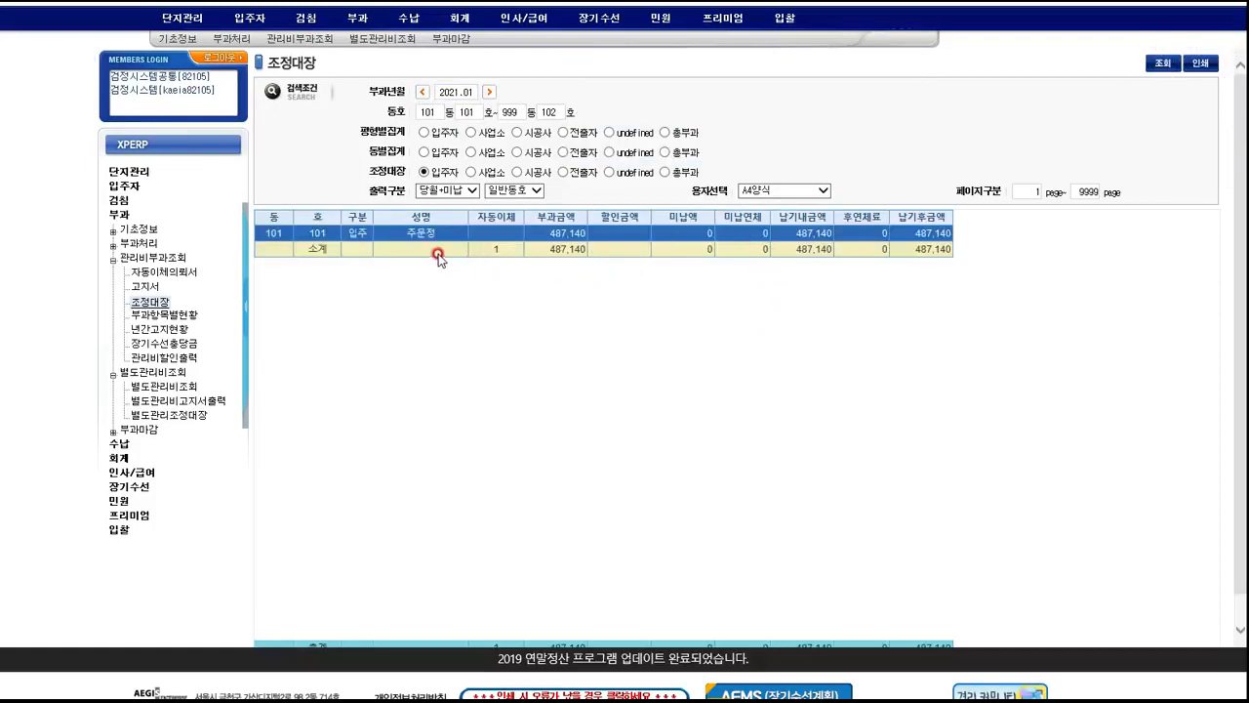
Examine the 동호 range fields and the 조정대장 payer-type options in the ledger's search conditions.
left_click_drag(502, 112, 543, 124)
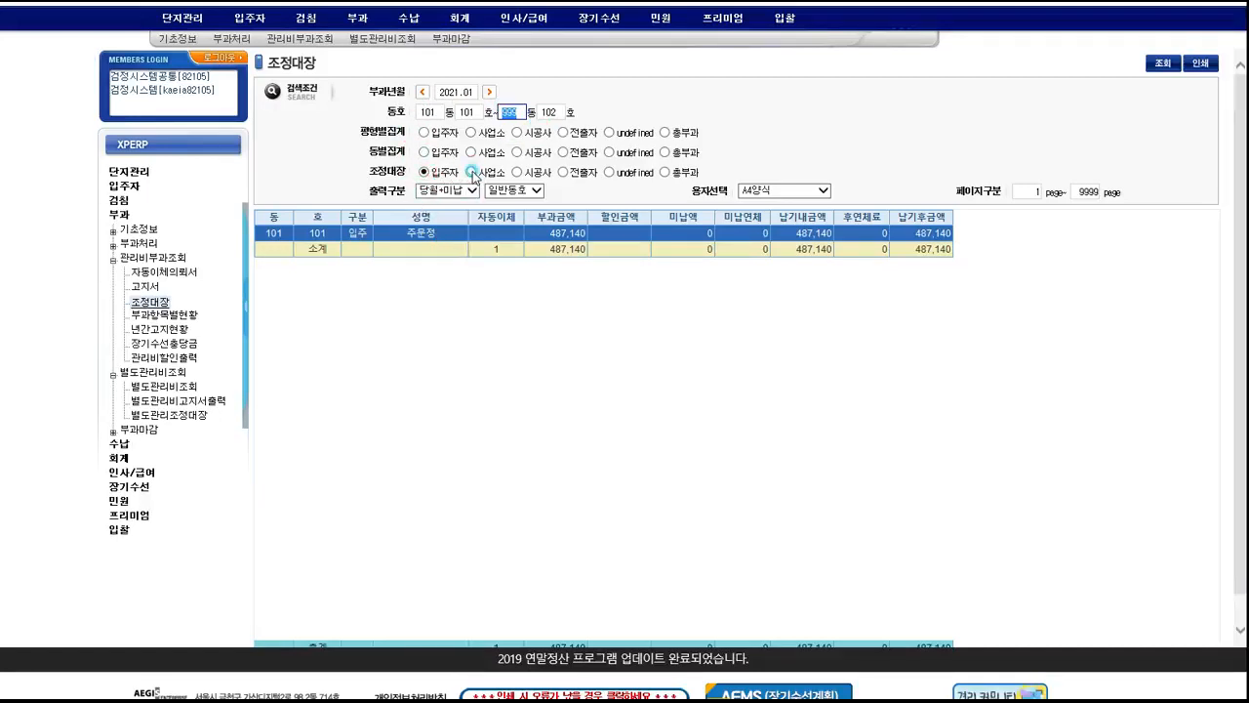
left_click(517, 172)
left_click(435, 178)
left_click(434, 113)
left_click(476, 114)
left_click(520, 113)
left_click(549, 112)
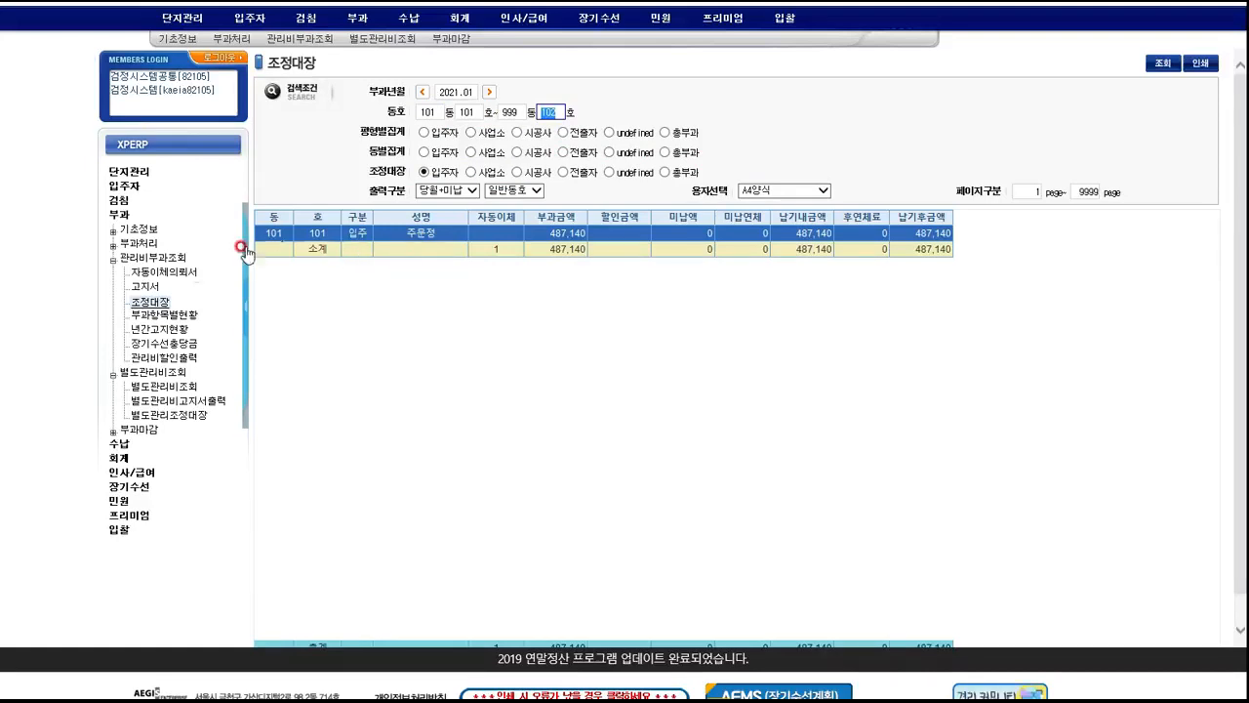
Open the 부과항목별현황 page, set 부과년월 to 2021.01 and query the charges for TV수신료.
left_click(181, 315)
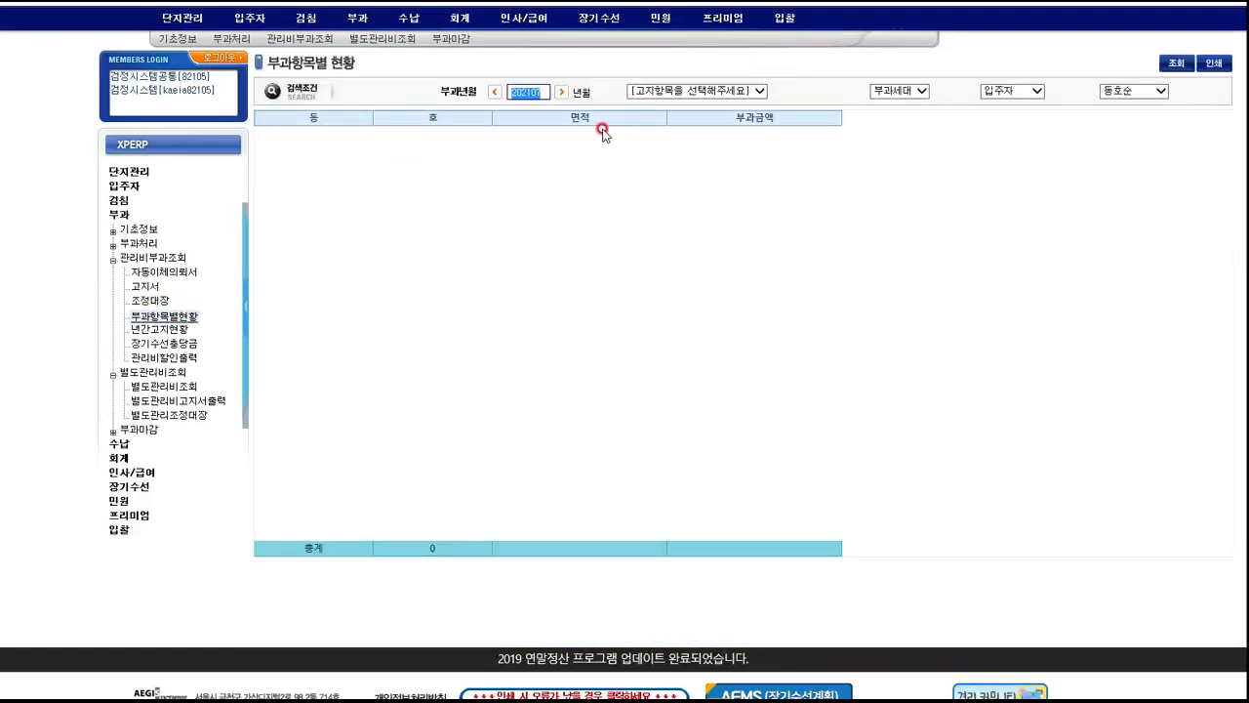
type("21.")
type("01")
key("Tab")
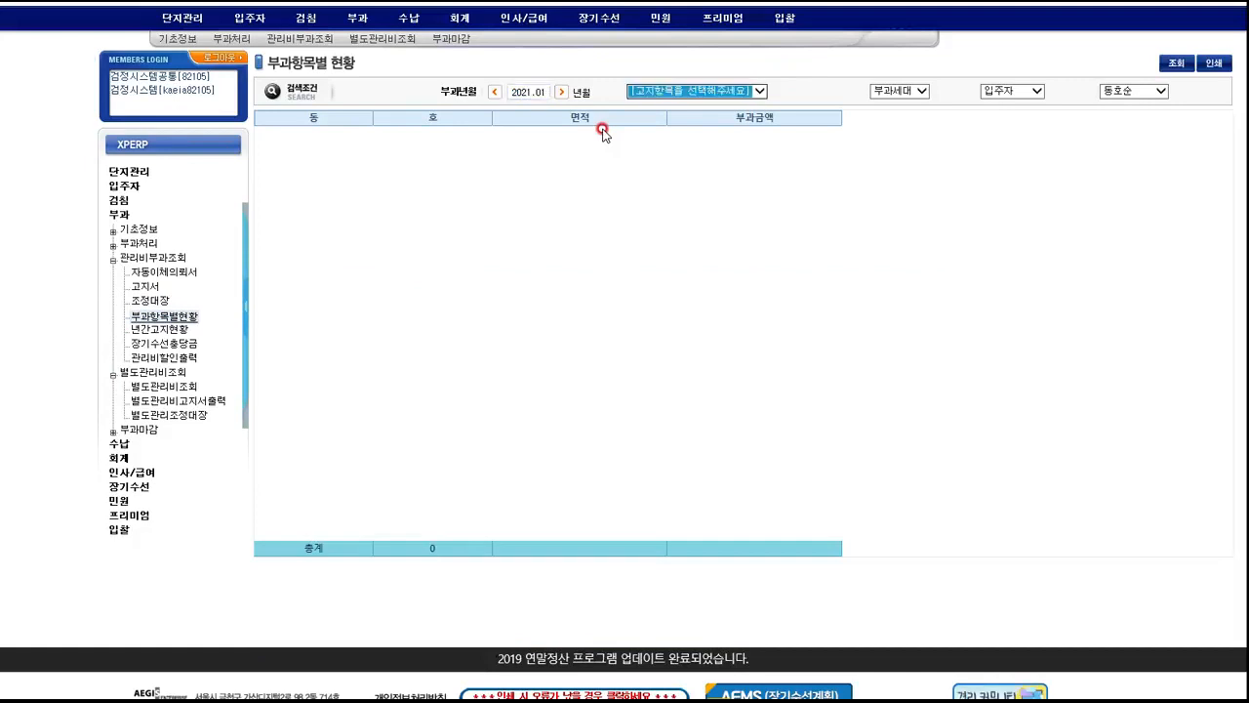
left_click(756, 93)
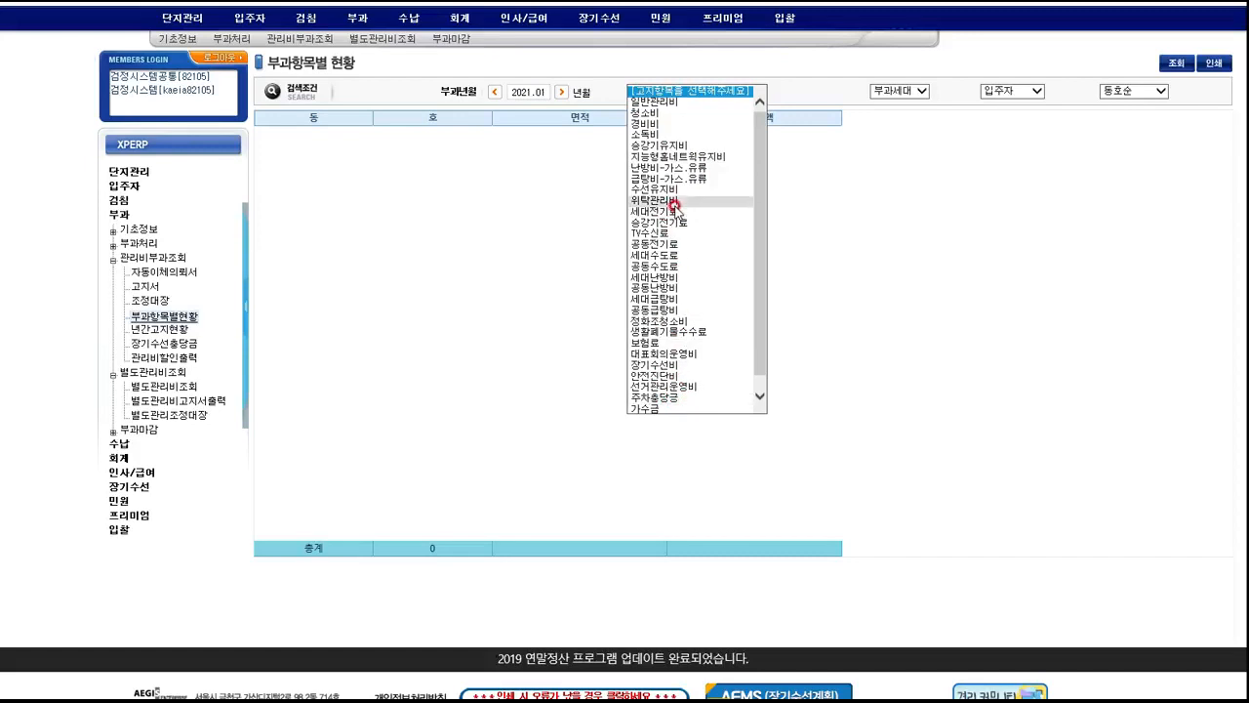
left_click(670, 235)
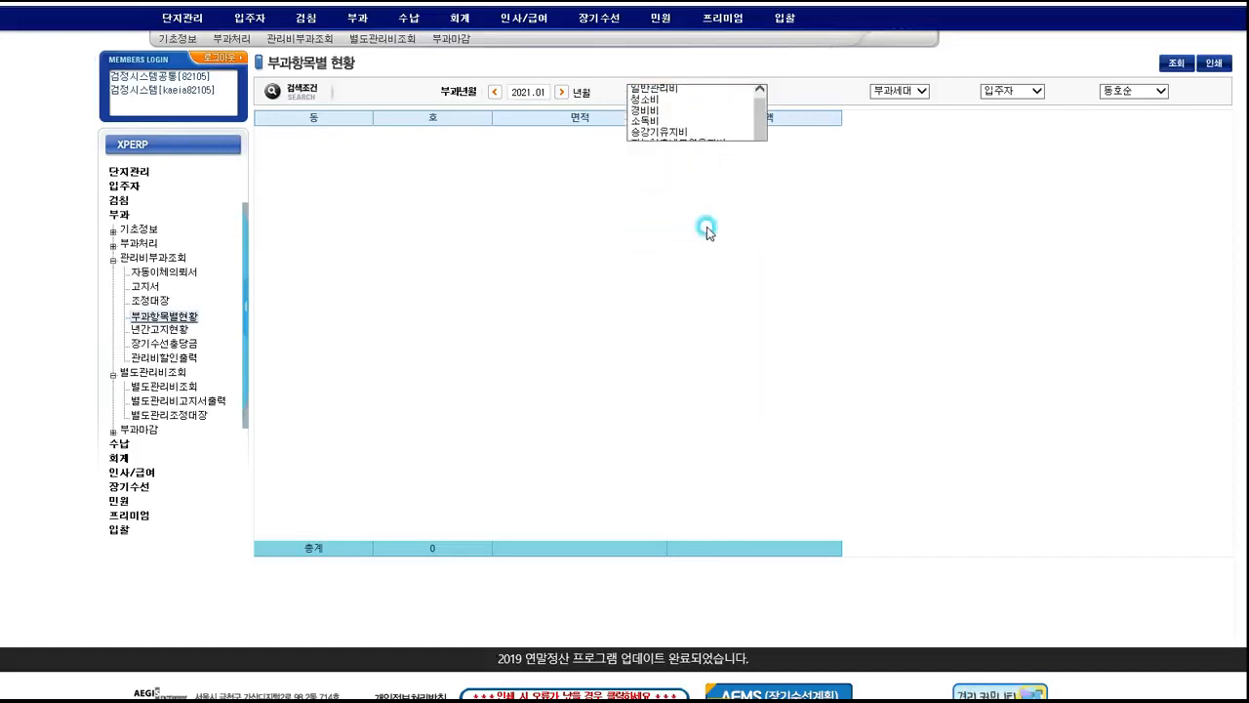
left_click(1176, 64)
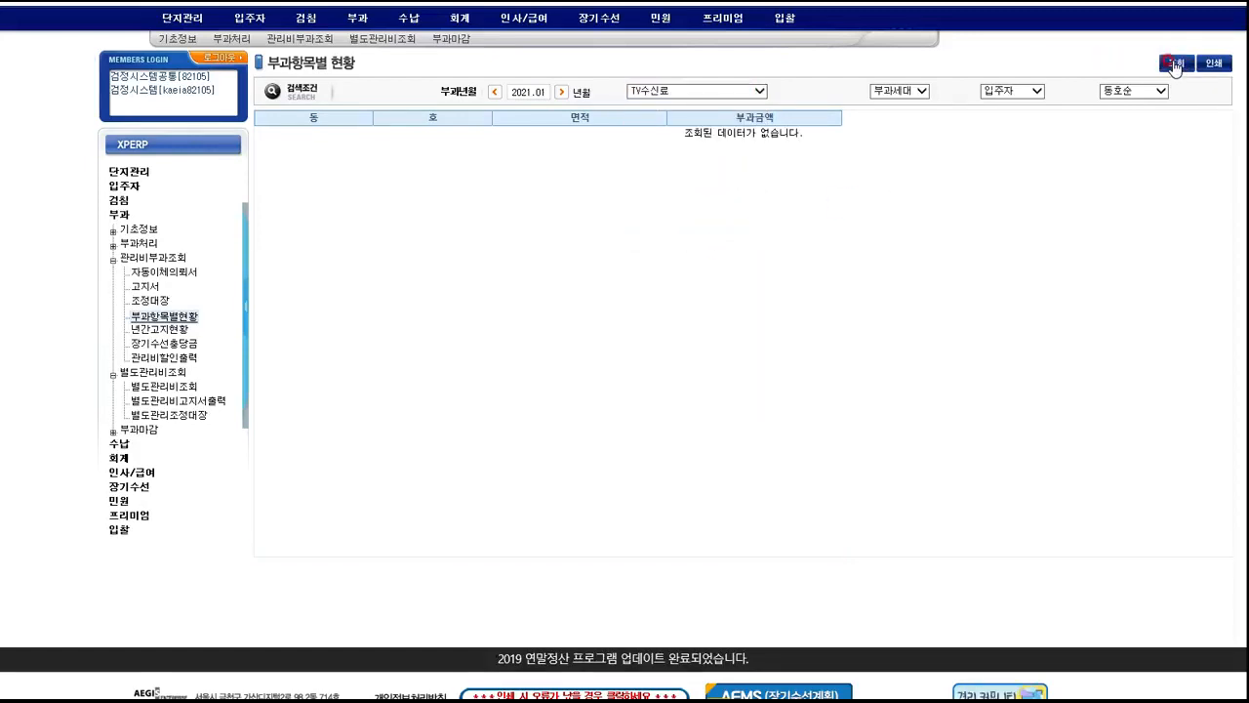
Change the billing item to 소독비 and query its charges per household.
left_click(760, 91)
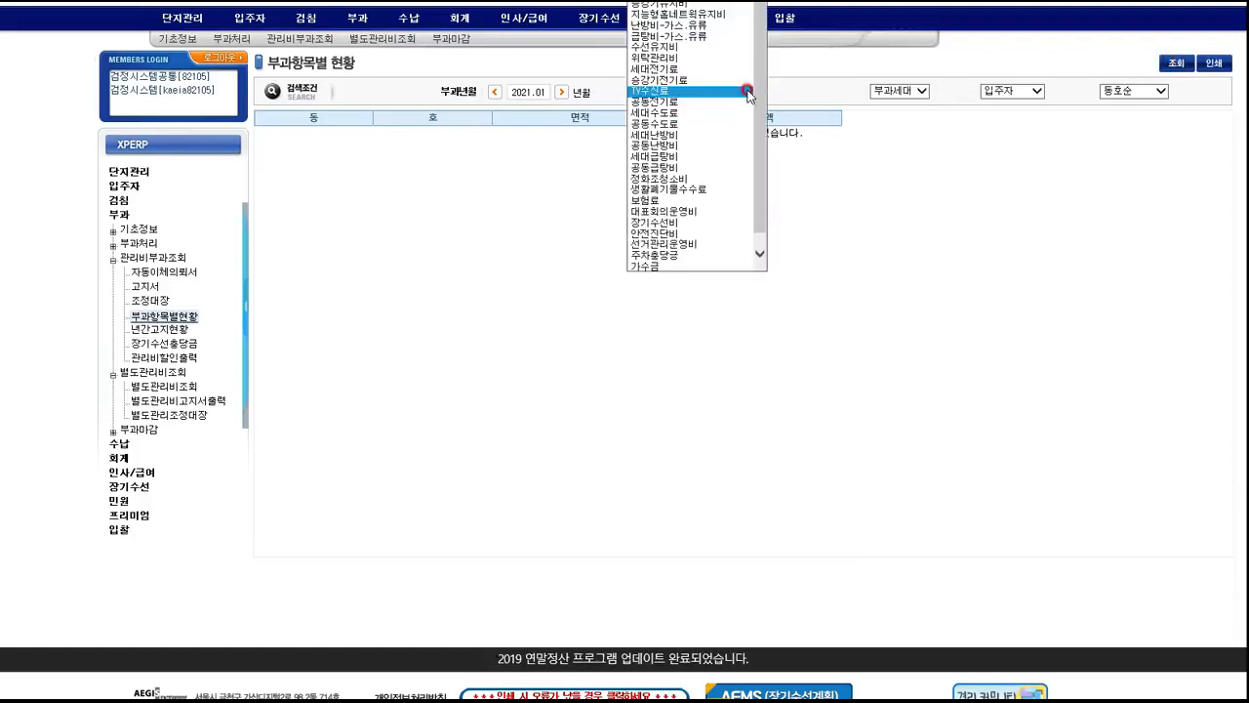
left_click(656, 2)
left_click(1182, 66)
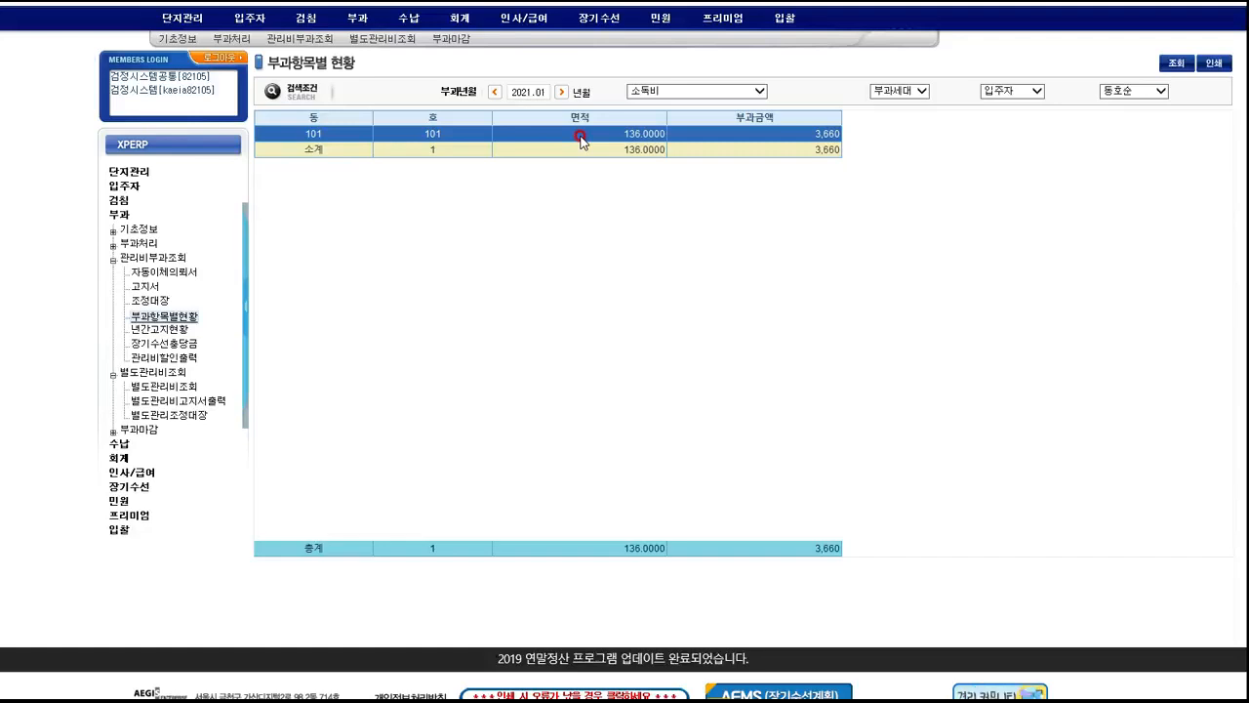
Examine the household, payer-type and sort-order options in the search conditions of the charges by billing item.
left_click(920, 91)
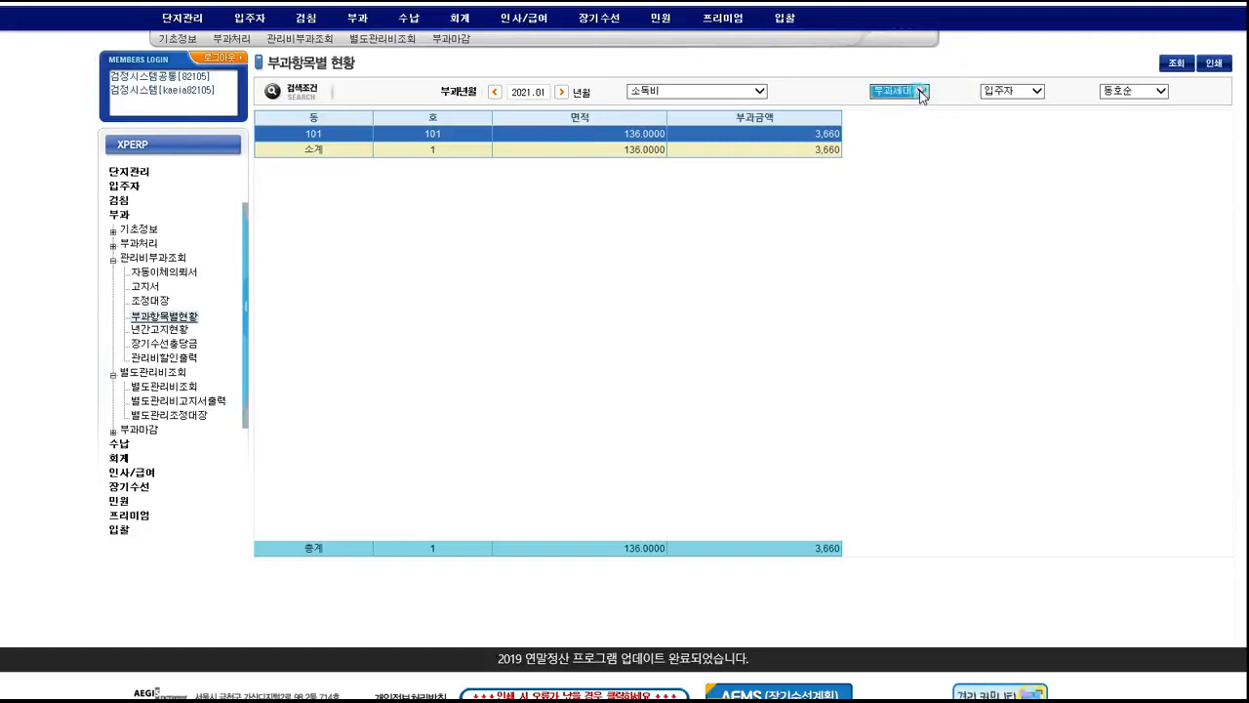
left_click(1028, 90)
left_click(1038, 90)
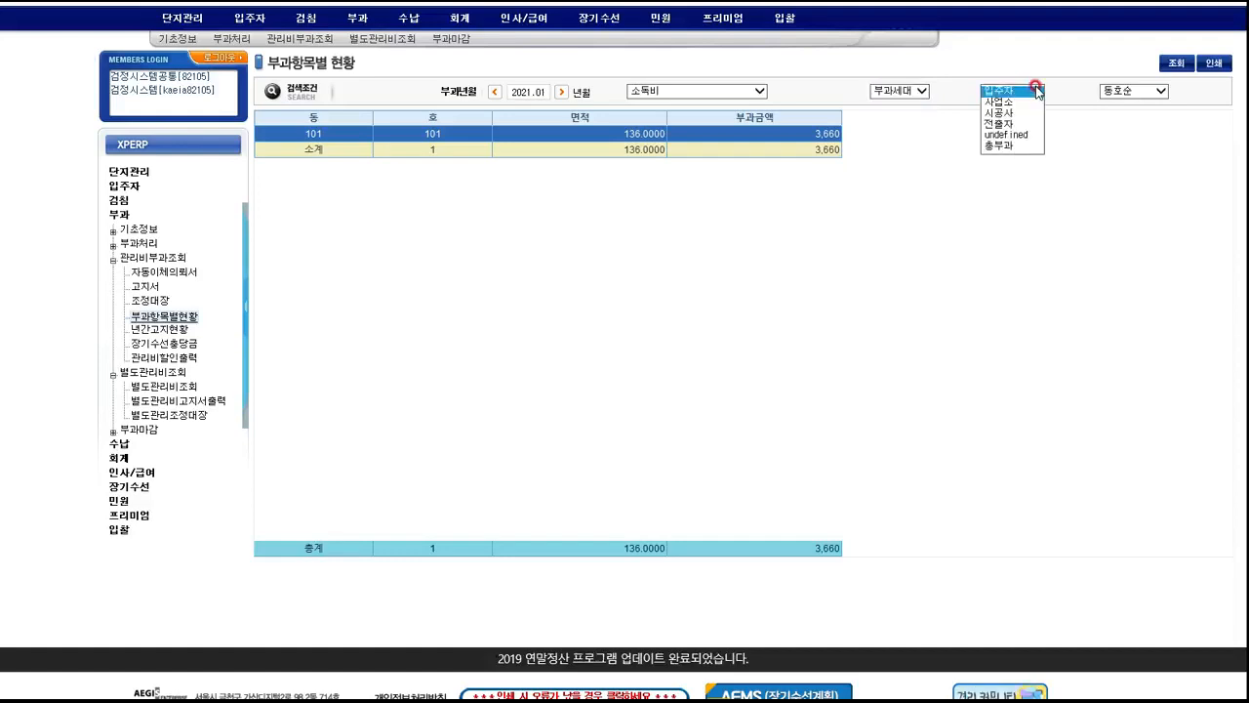
left_click(1157, 92)
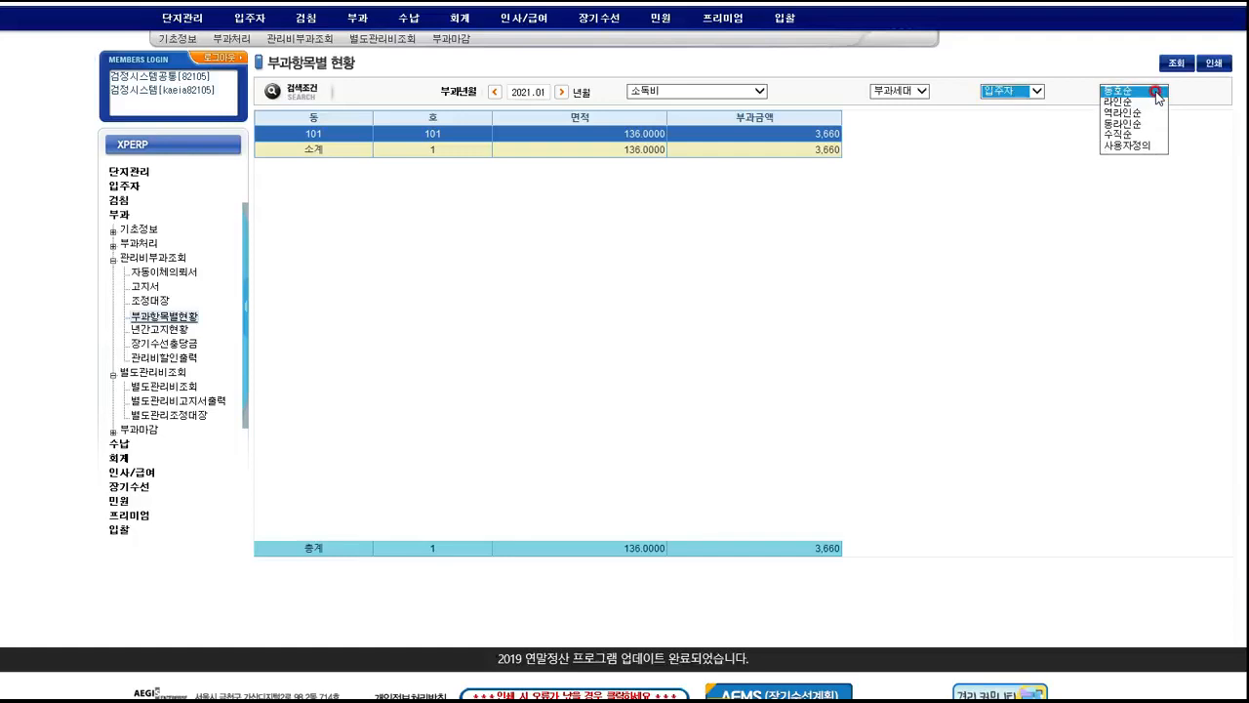
left_click(980, 248)
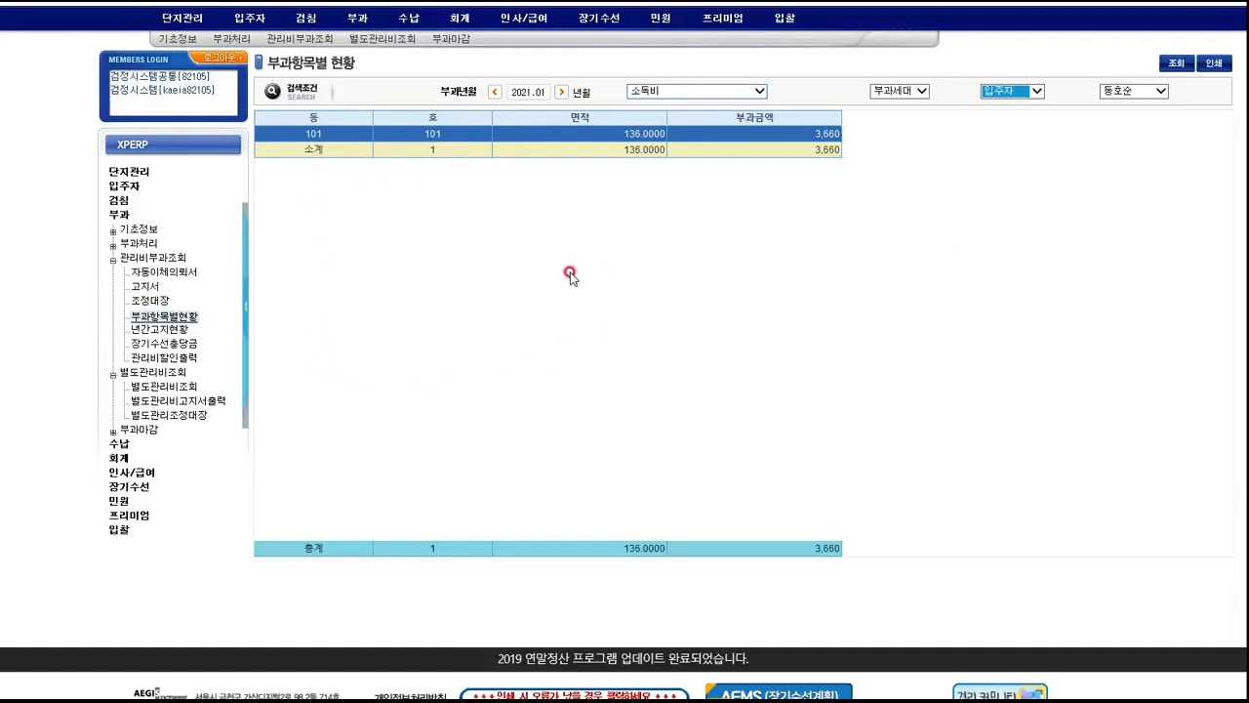
Open the 년간고지현황 page and set 부과항목 to 일반관리비.
left_click(160, 331)
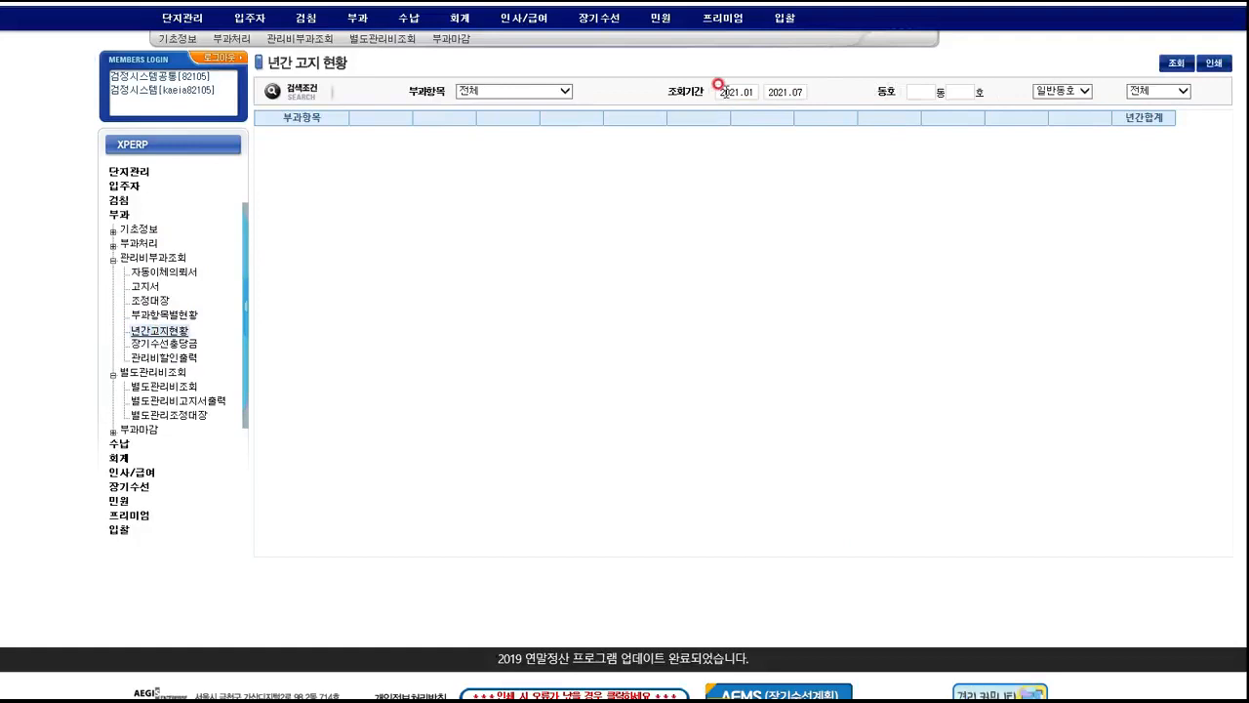
double_click(785, 90)
left_click(924, 91)
left_click(565, 91)
left_click(536, 106)
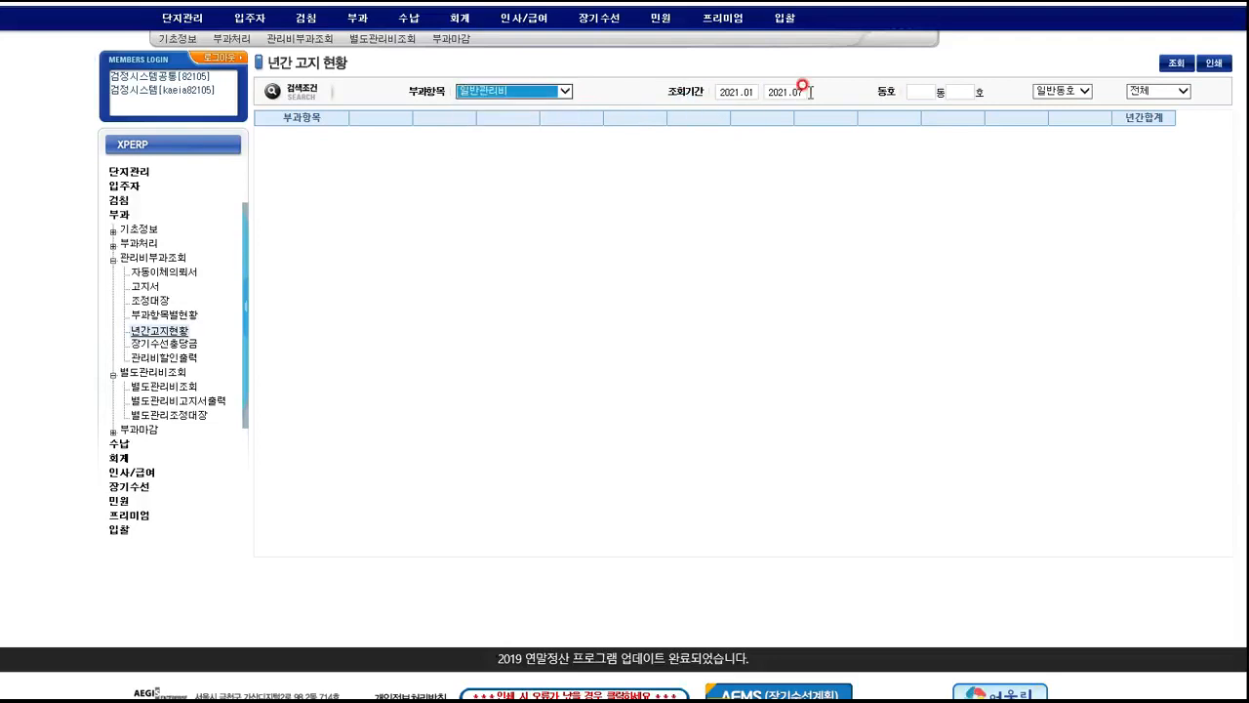
Query the annual notice status for household 101동 101호.
left_click(928, 90)
type("101")
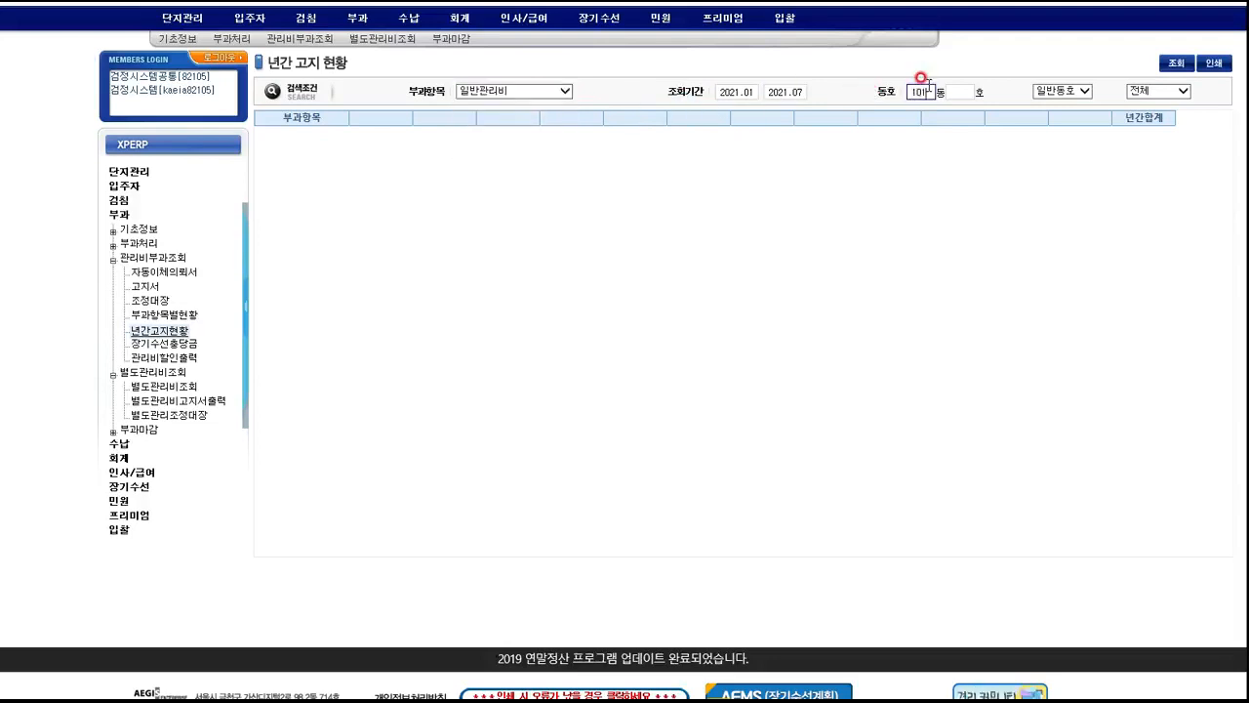
left_click(973, 99)
type("101")
left_click(1176, 63)
left_click(406, 127)
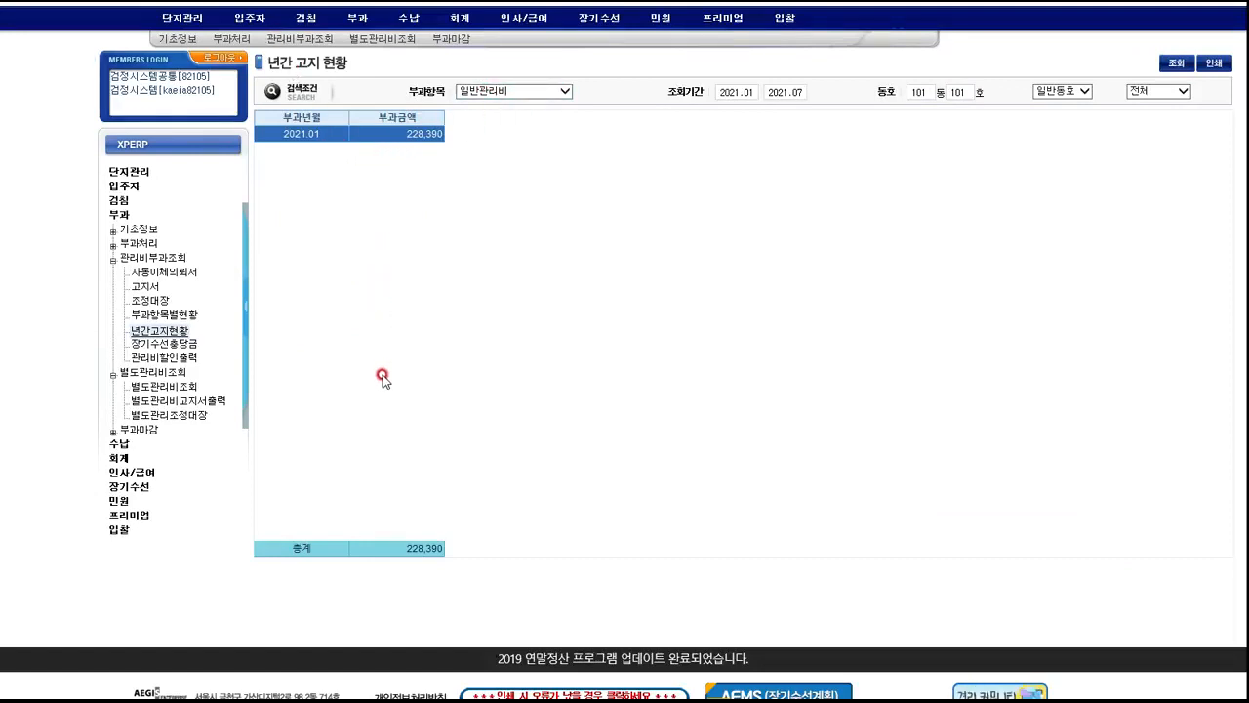
Open the 장기수선충당금 page and view its 단가표 and 계산이력 sections.
left_click(172, 347)
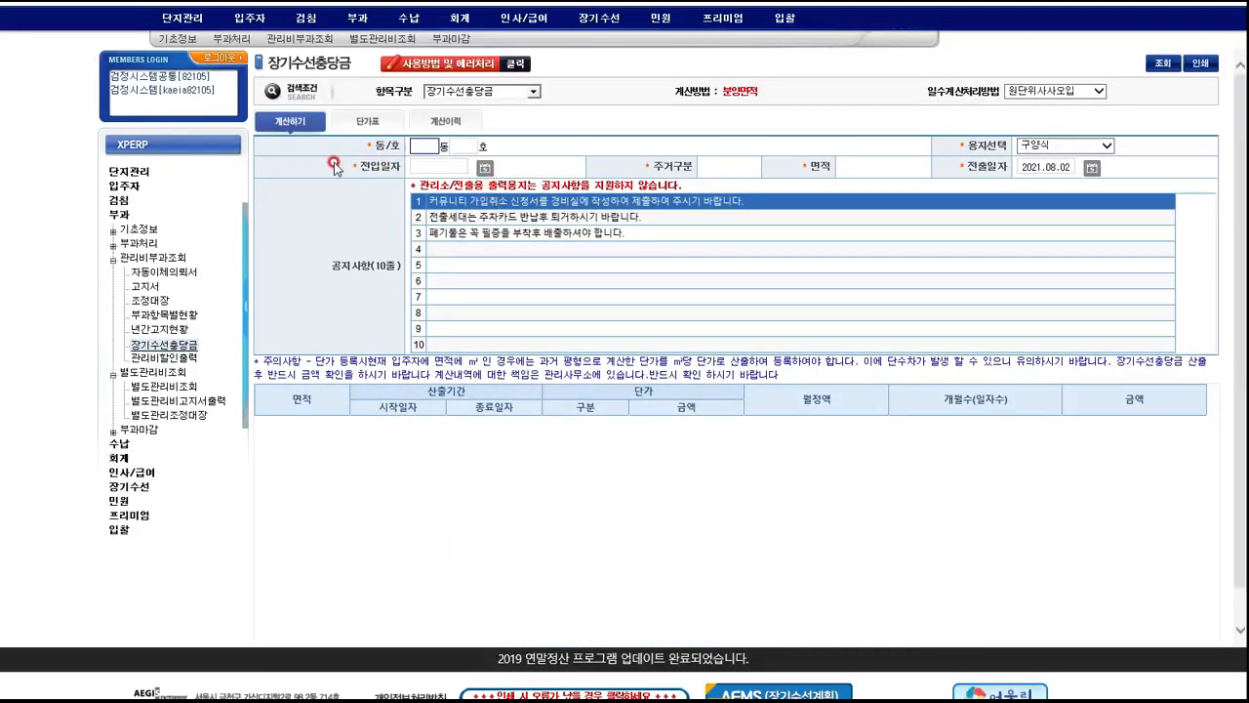
left_click(114, 187)
left_click(383, 125)
left_click(445, 124)
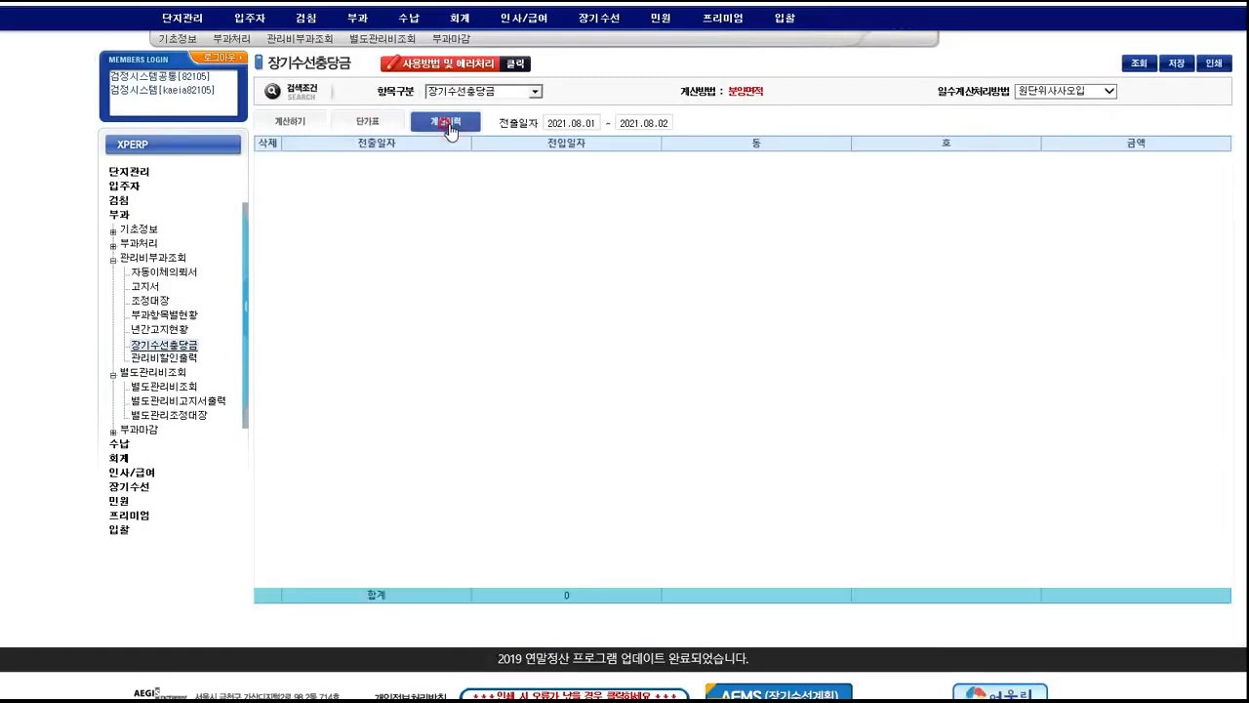
Open the 관리비할인출력 page, query the fee discounts for 2021.07 and view the 관리비할인업체 options.
left_click(139, 360)
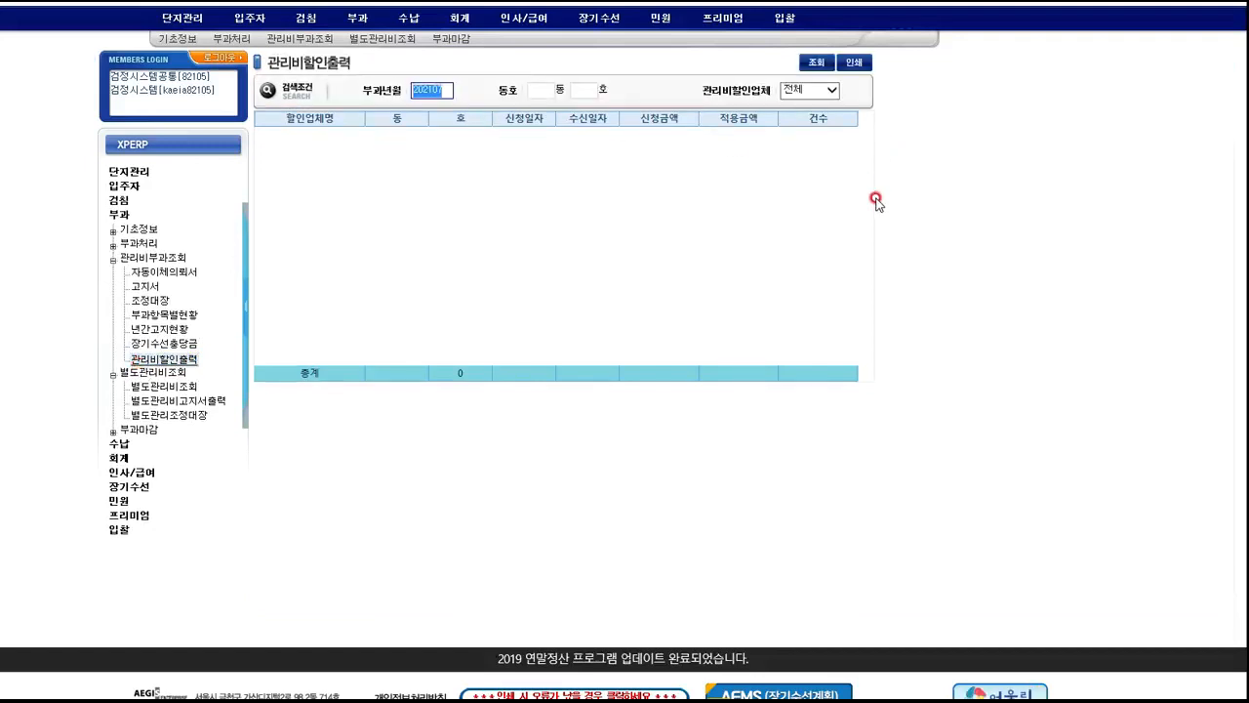
left_click(828, 65)
left_click(348, 99)
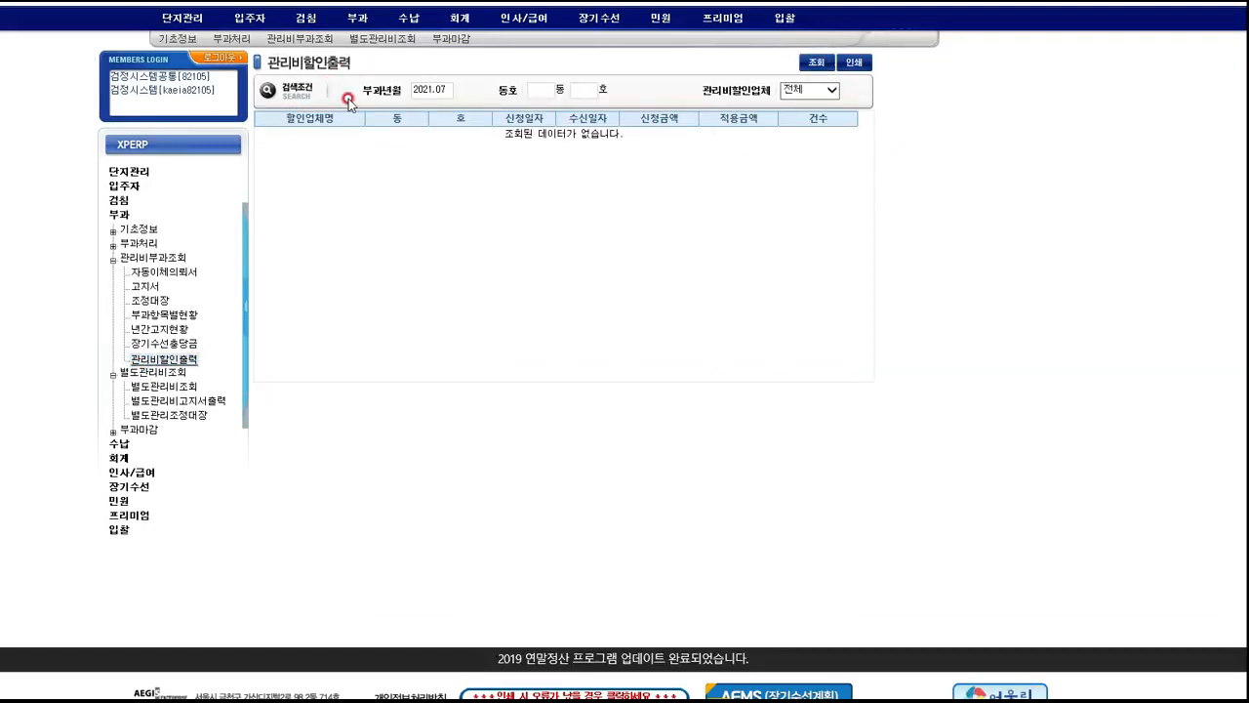
left_click(831, 89)
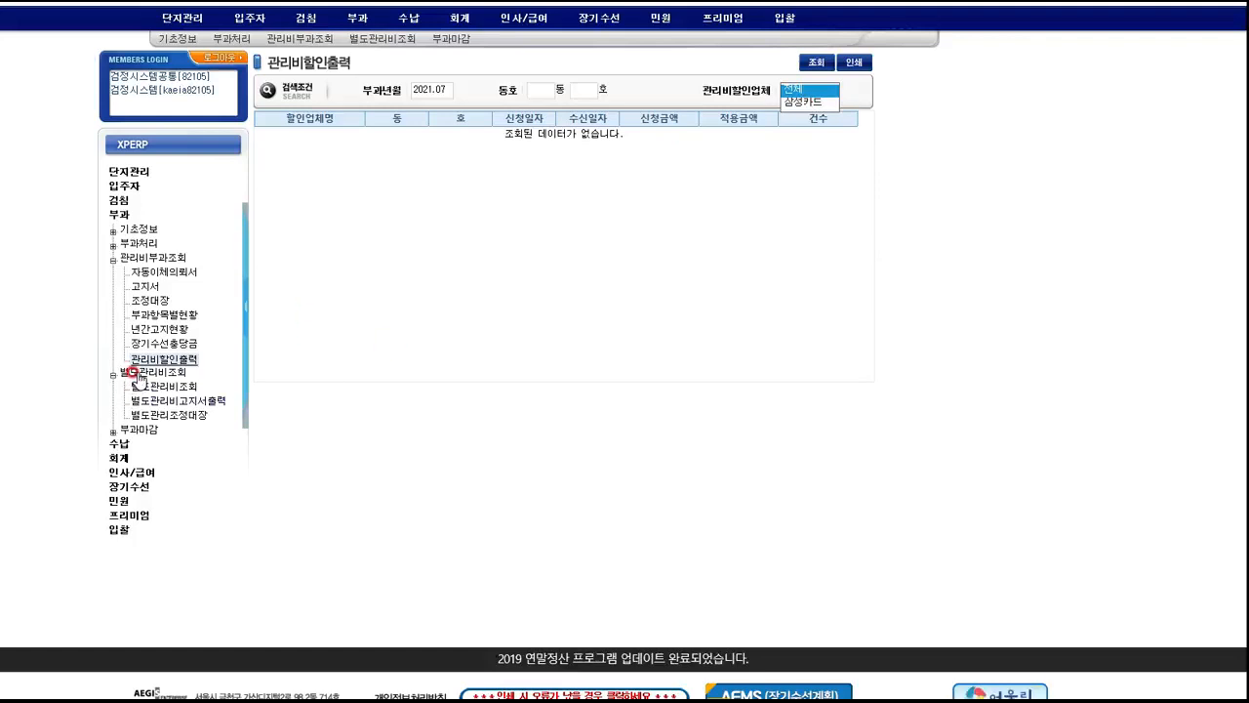
Expand 기초정보 and 부과처리 under 부과 and examine the functions they contain, down to 관리비부과조회.
left_click(112, 233)
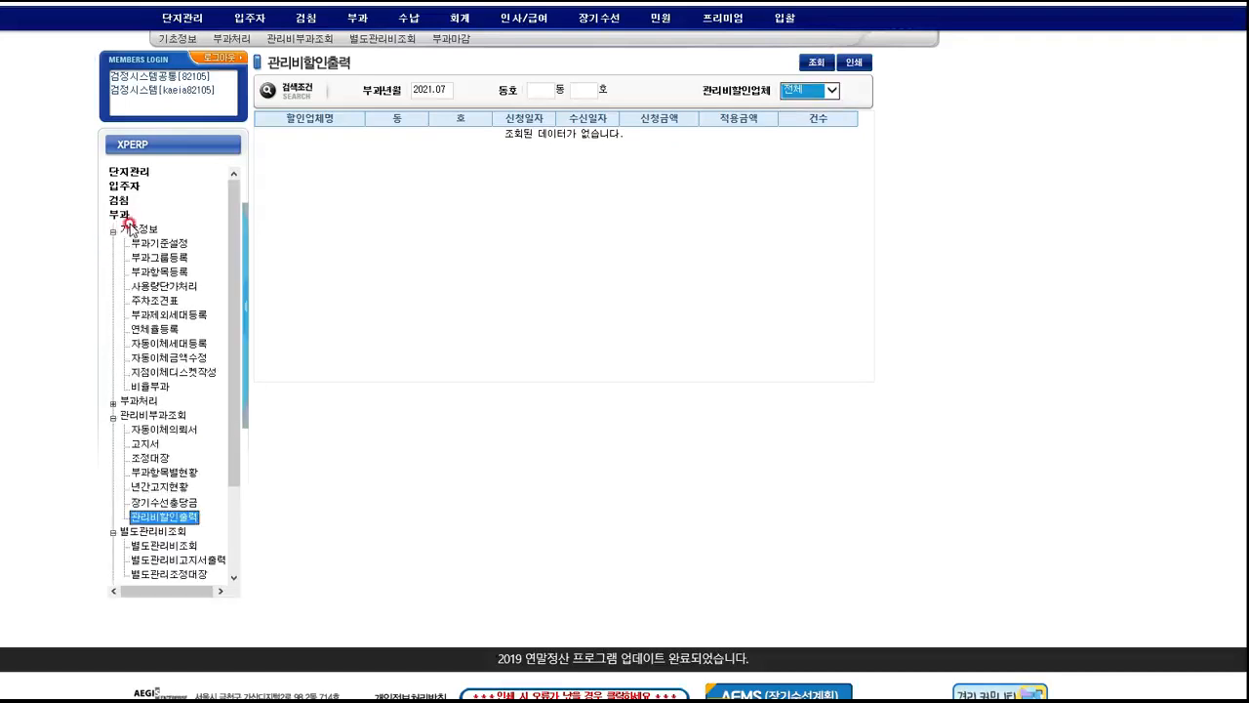
left_click(112, 402)
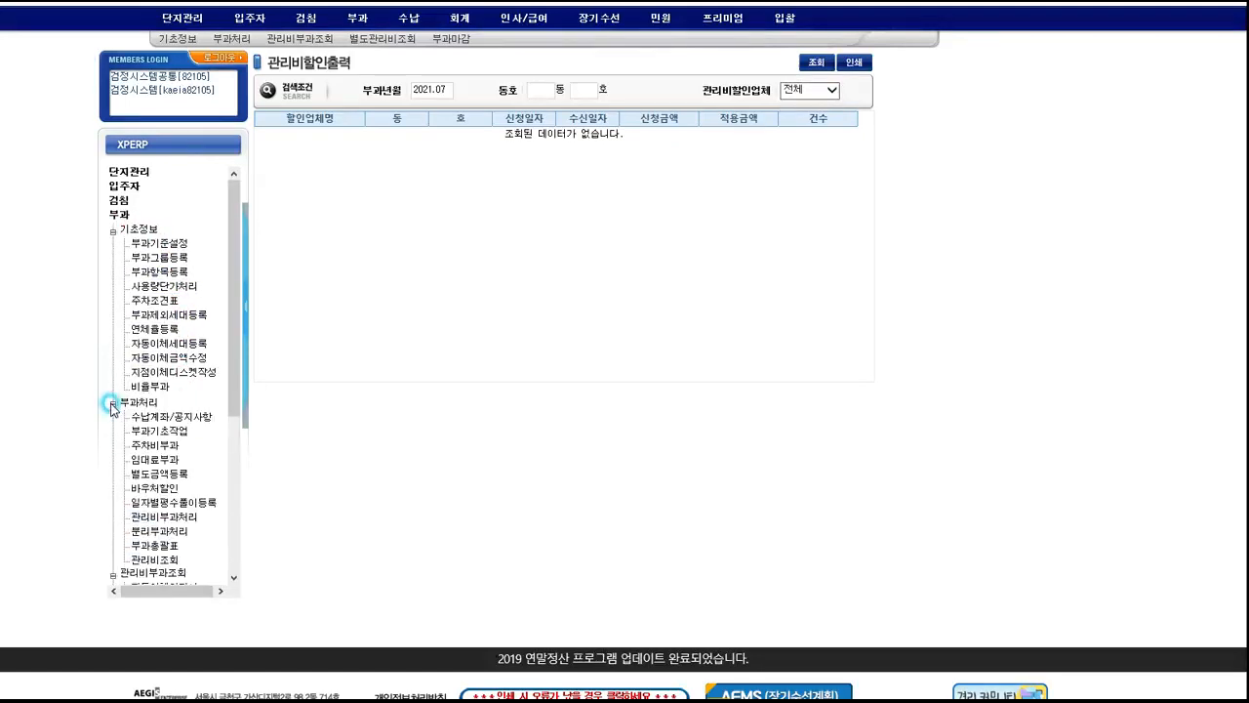
left_click(174, 430)
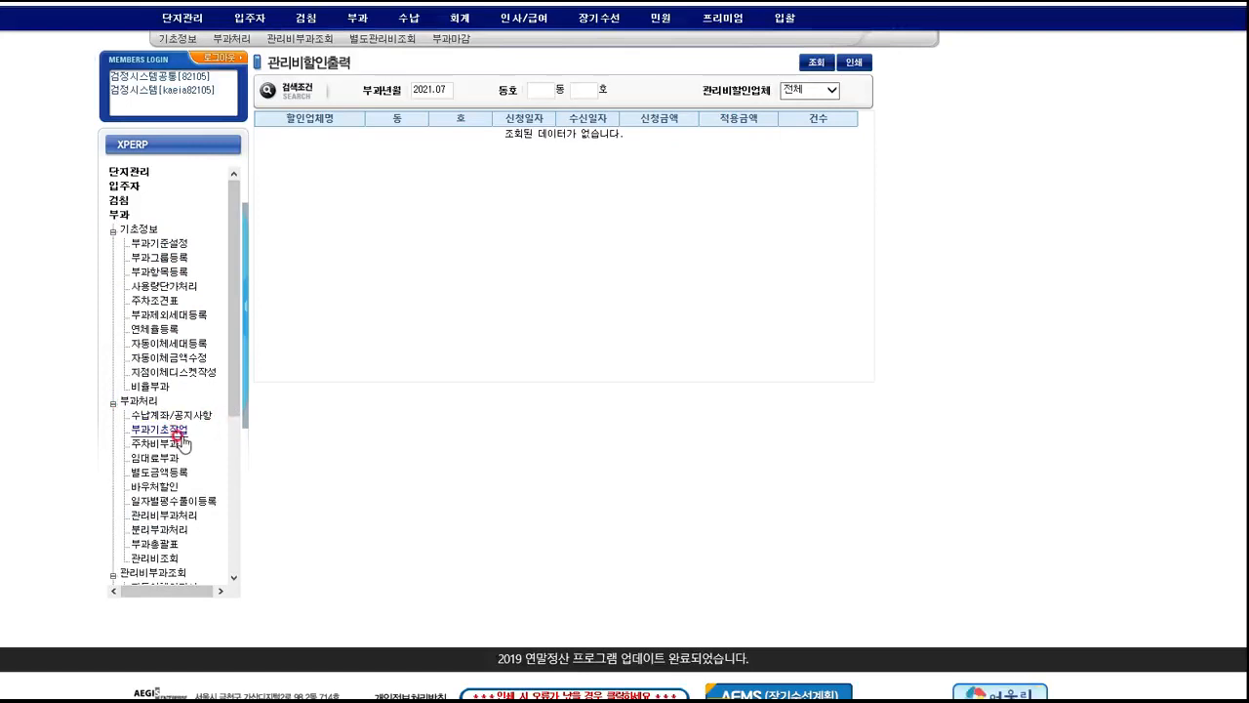
left_click(238, 379)
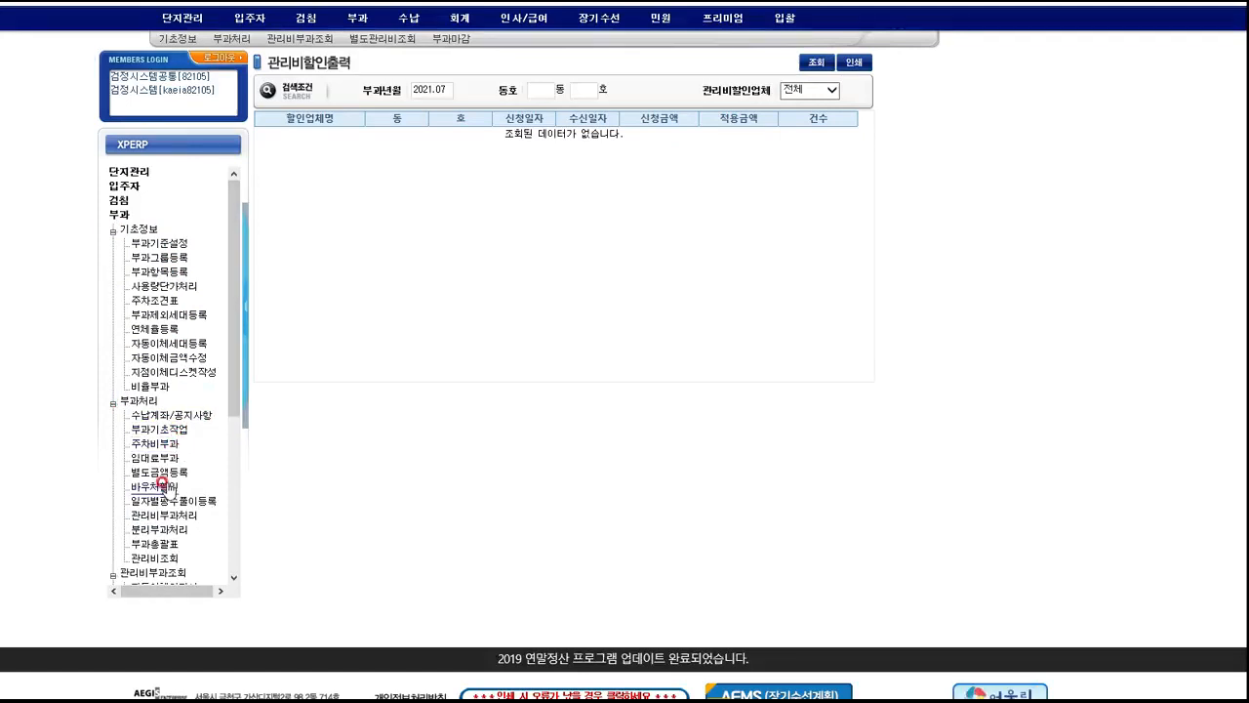
left_click(238, 395)
scroll(237, 396, "down", 3)
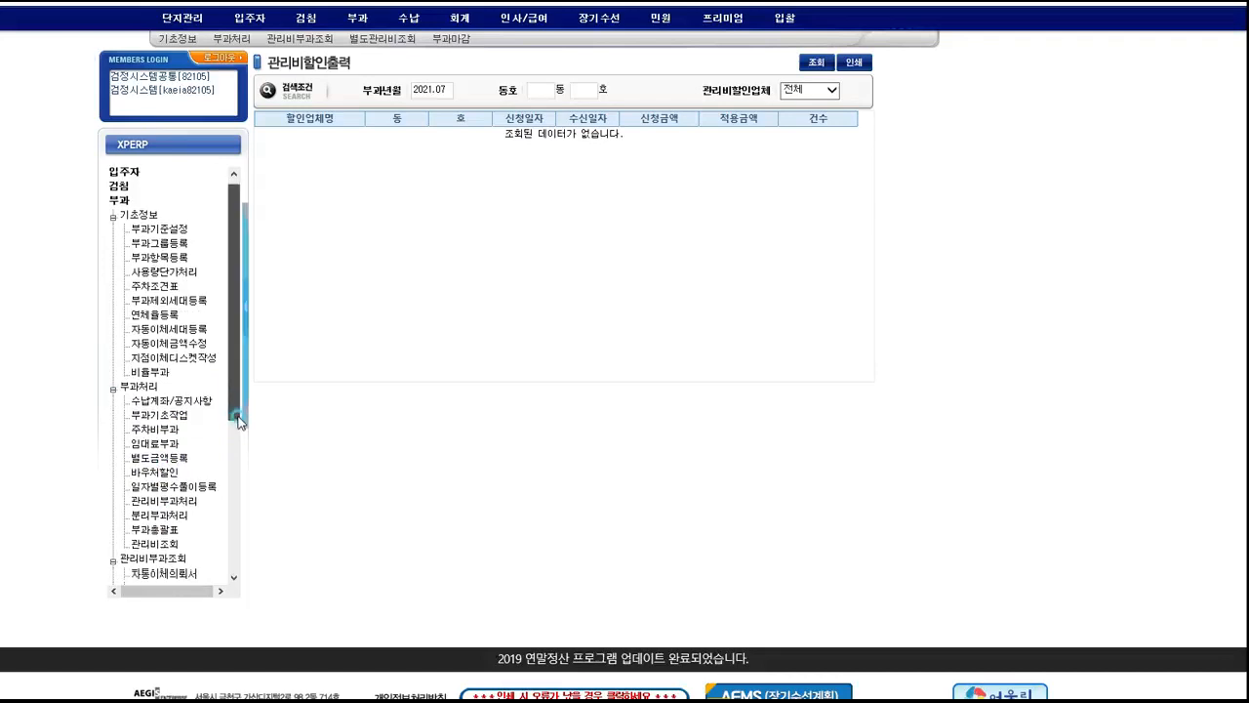
left_click(171, 473)
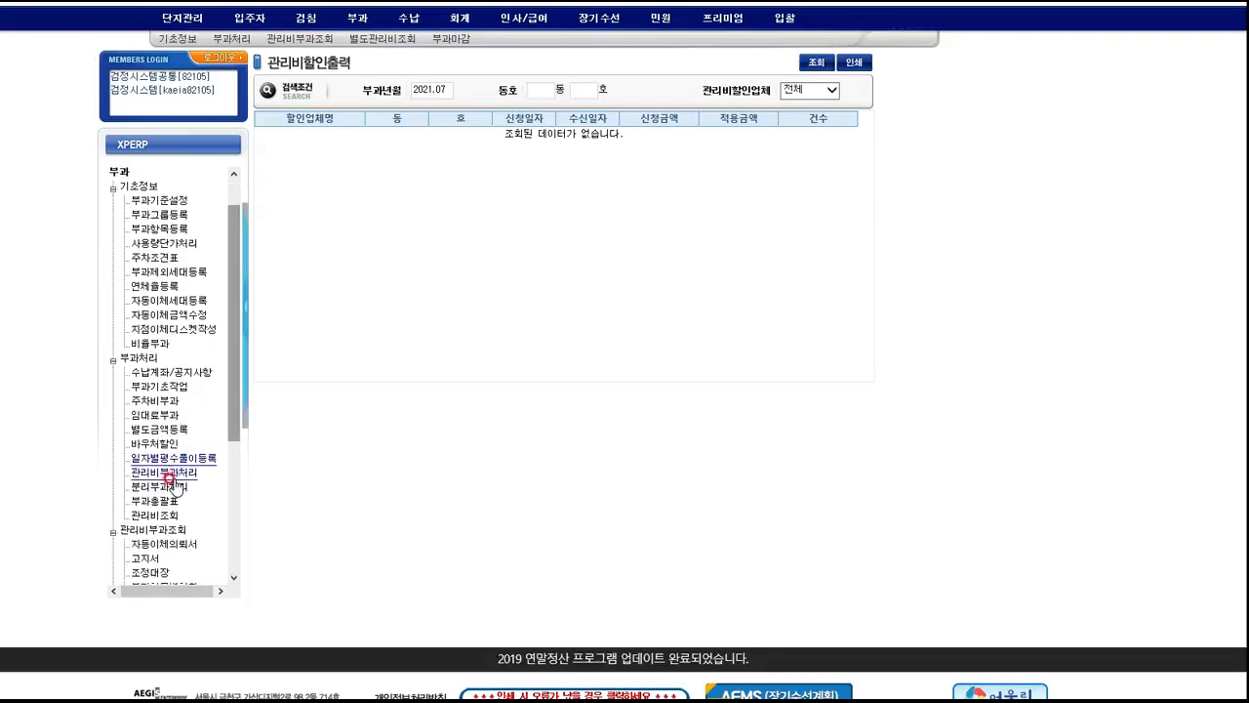
left_click(175, 486)
left_click_drag(236, 382, 241, 434)
Reopen the 조정대장 page, set 부과년월 to 2021.01 and query the residents' ledger.
left_click(146, 489)
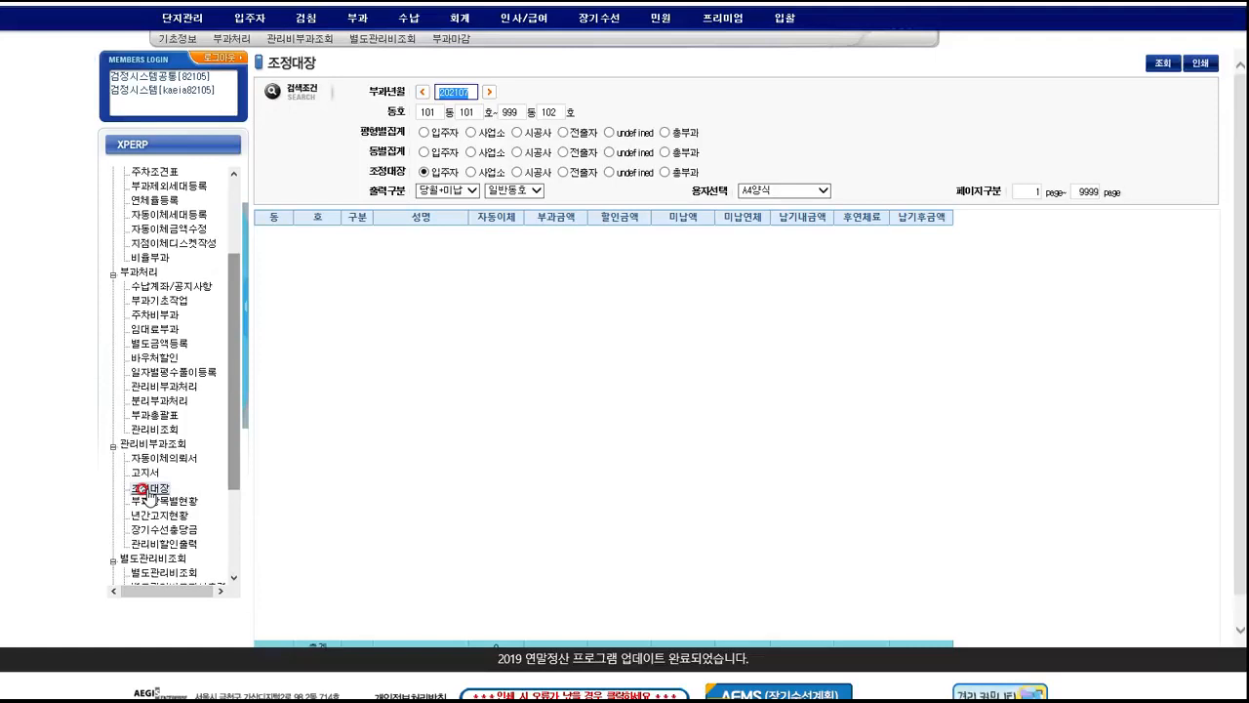
left_click(438, 89)
left_click(423, 92)
left_click(423, 92)
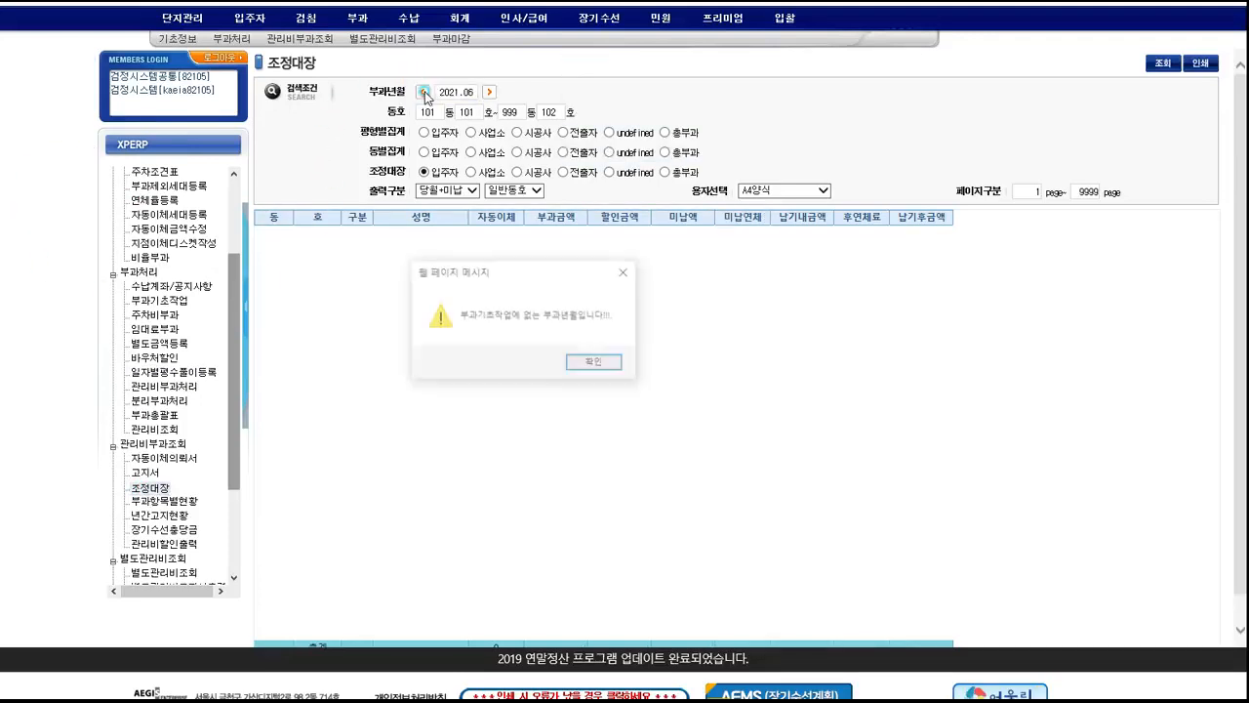
key("Return")
left_click(453, 90)
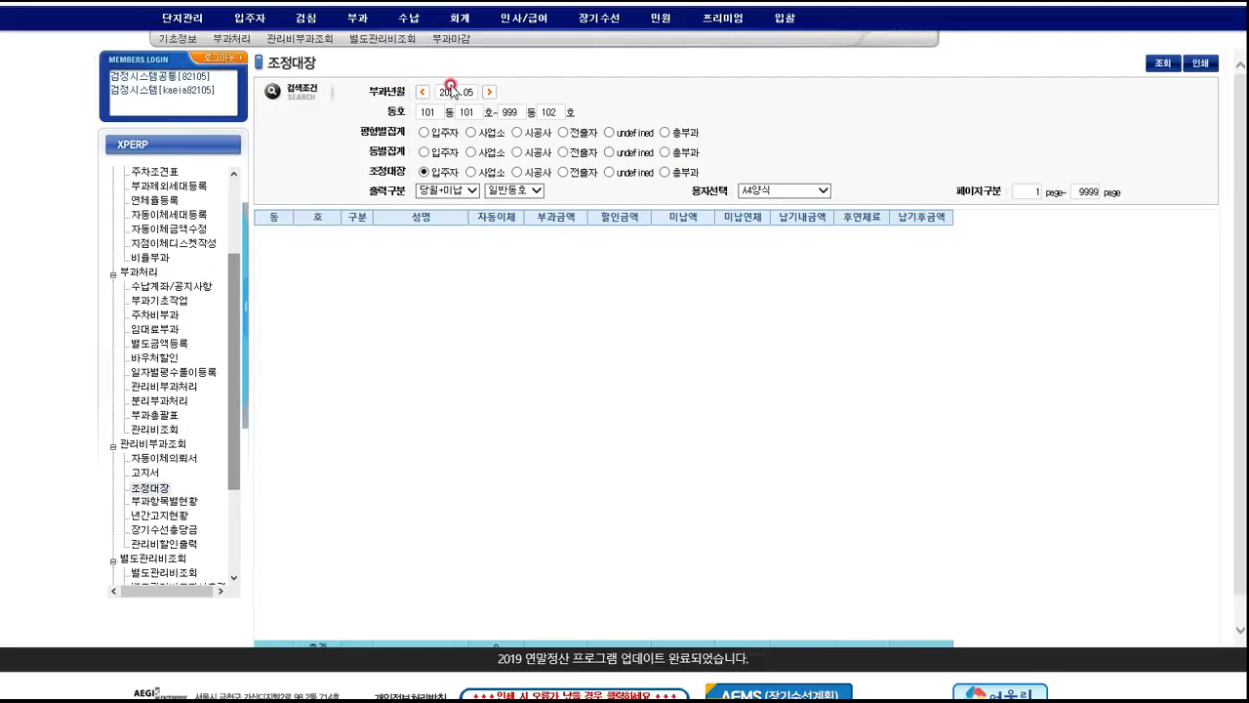
left_click(534, 149)
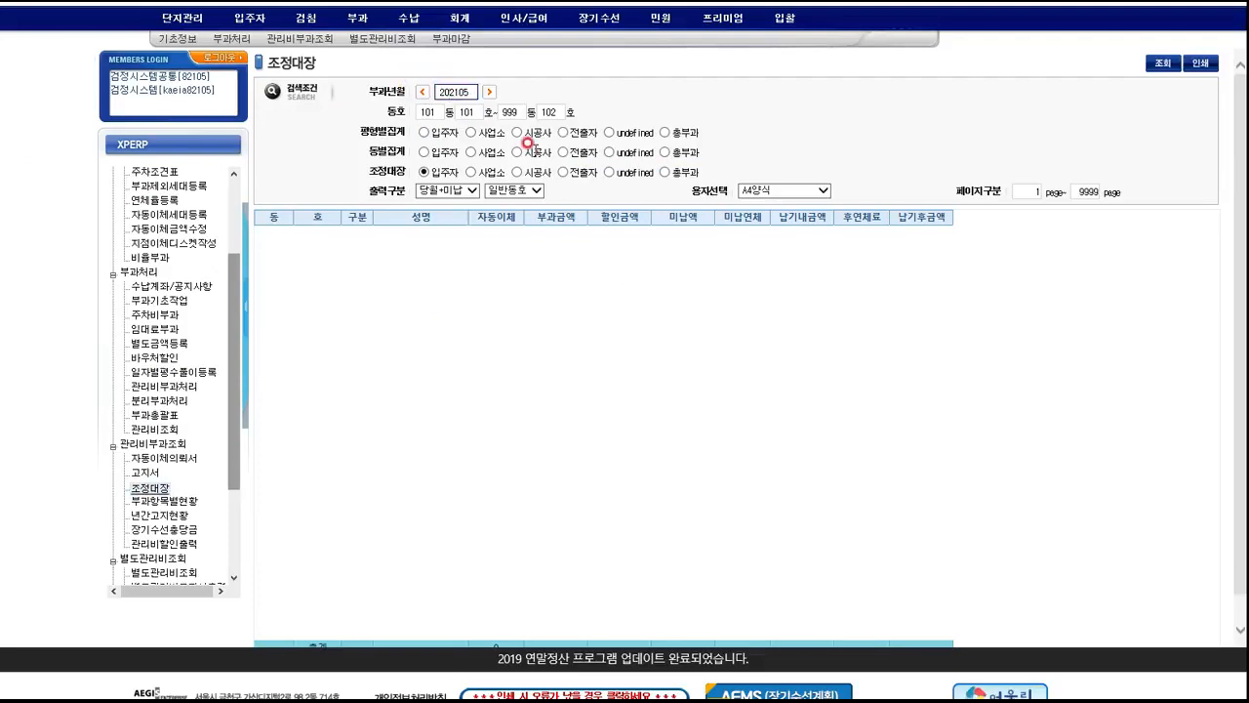
key("Delete")
key("Delete")
type("01")
left_click(1161, 65)
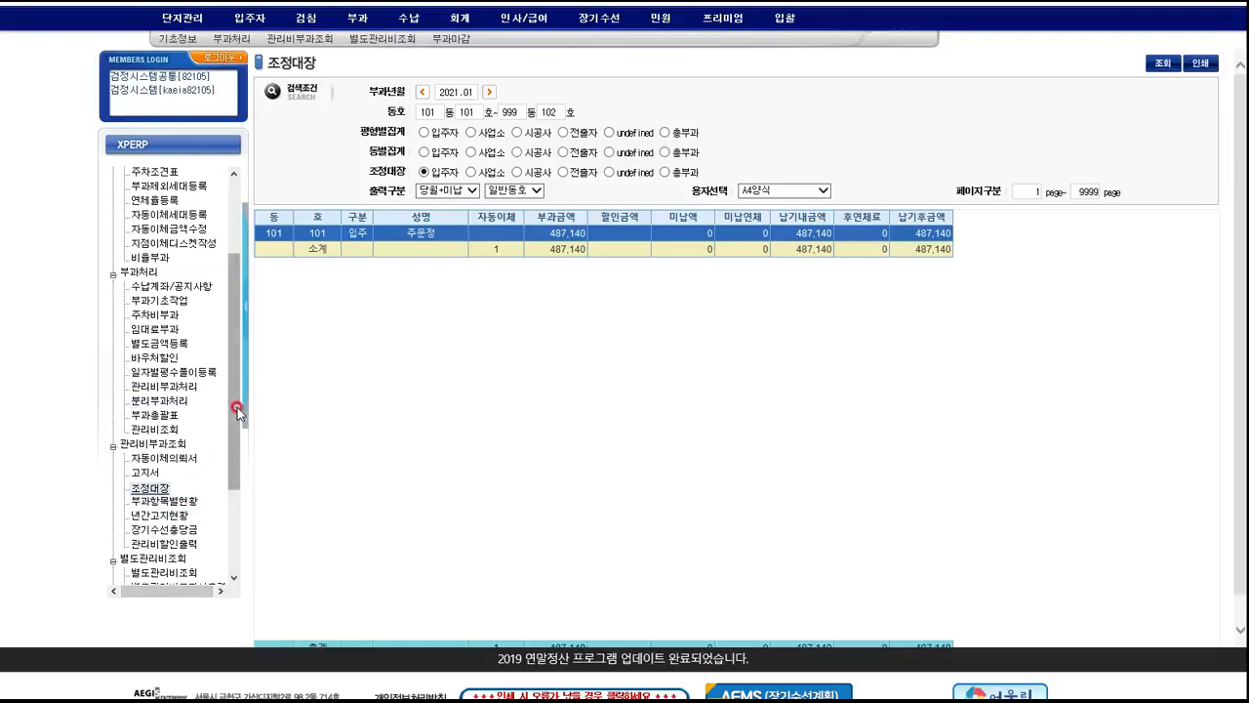
Expand 부과마감, open the 별도관리비조회 page and try to query 별도고지서1 without a 부과년월.
left_click_drag(236, 455, 241, 476)
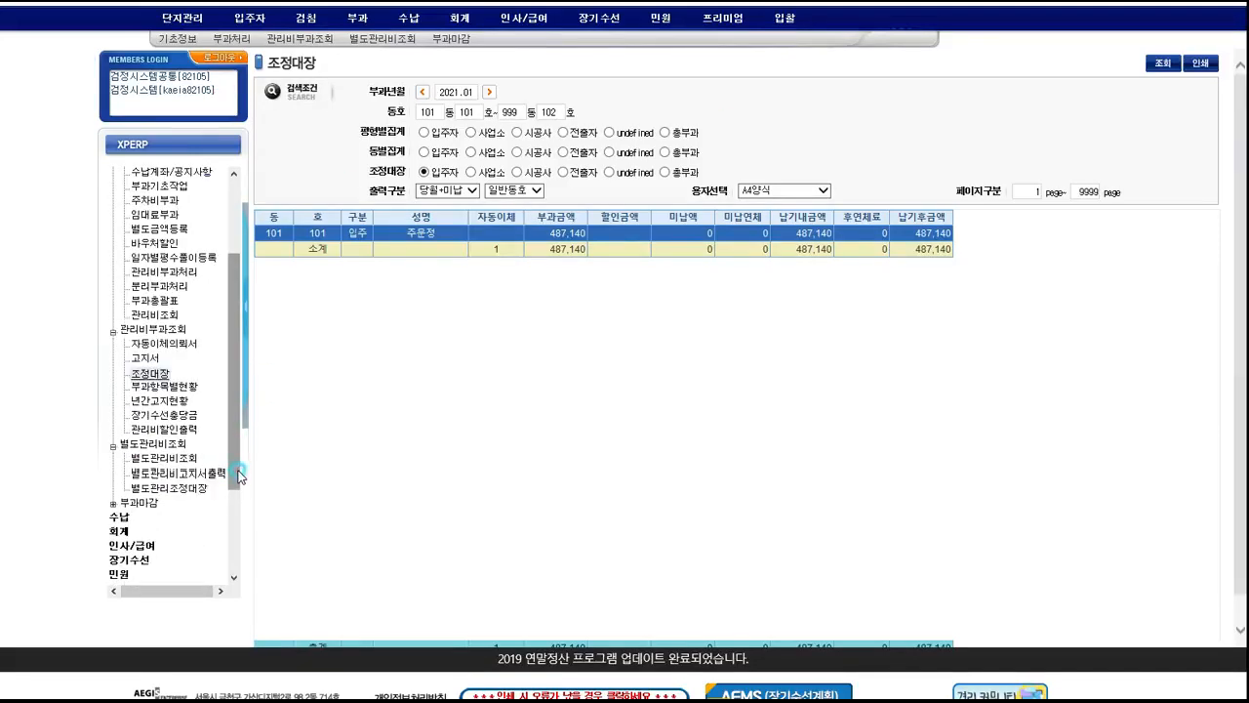
left_click(114, 503)
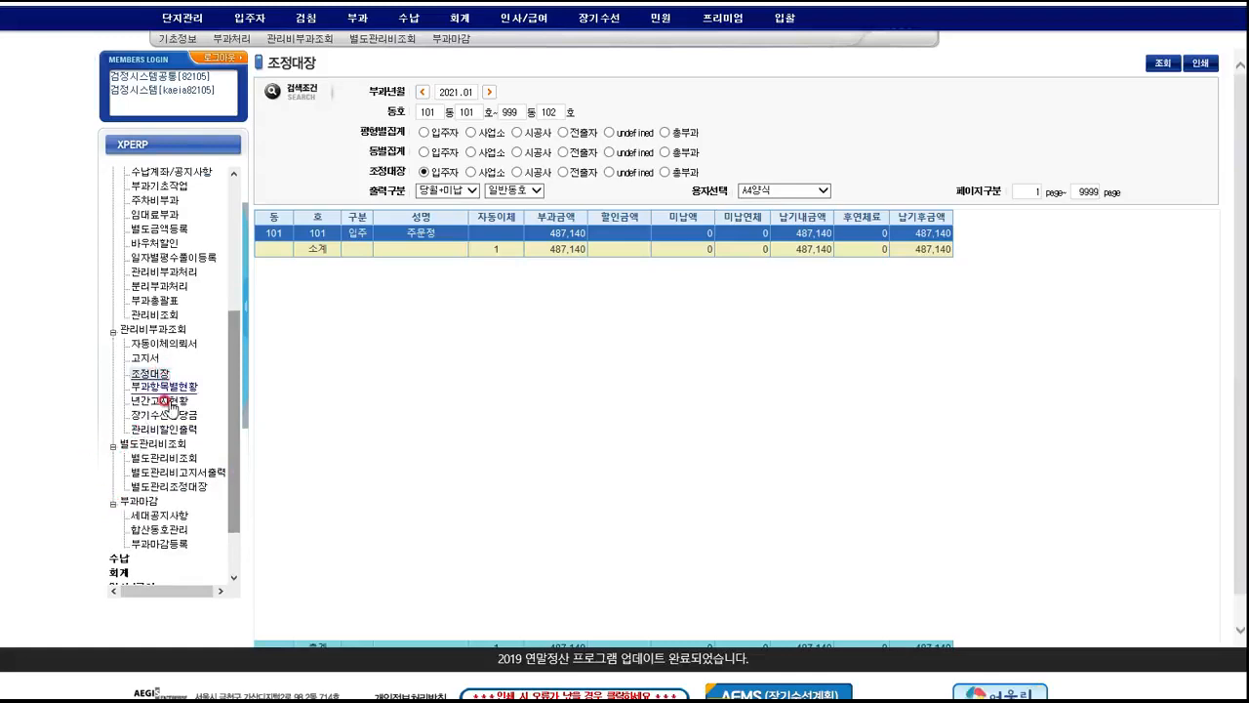
left_click(146, 459)
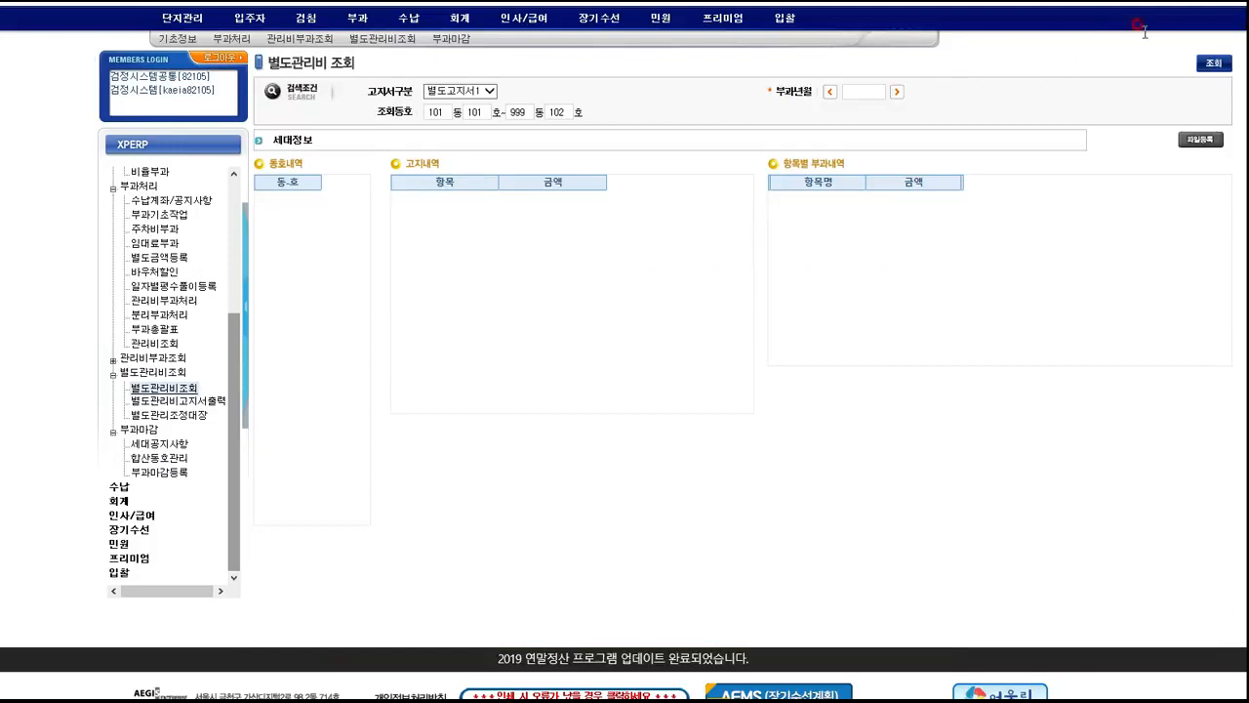
left_click(1200, 63)
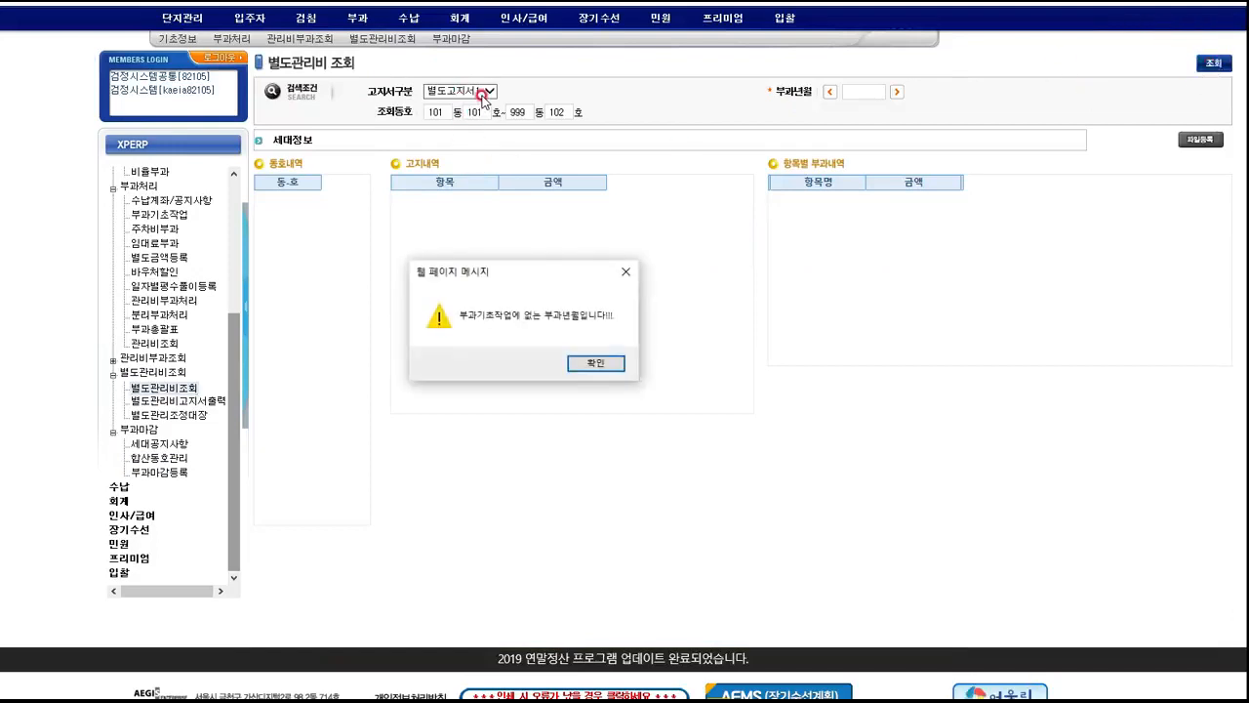
Switch 고지서구분 to 별도고지서2 and try stepping 부과년월 backward and forward.
left_click(595, 363)
left_click(492, 91)
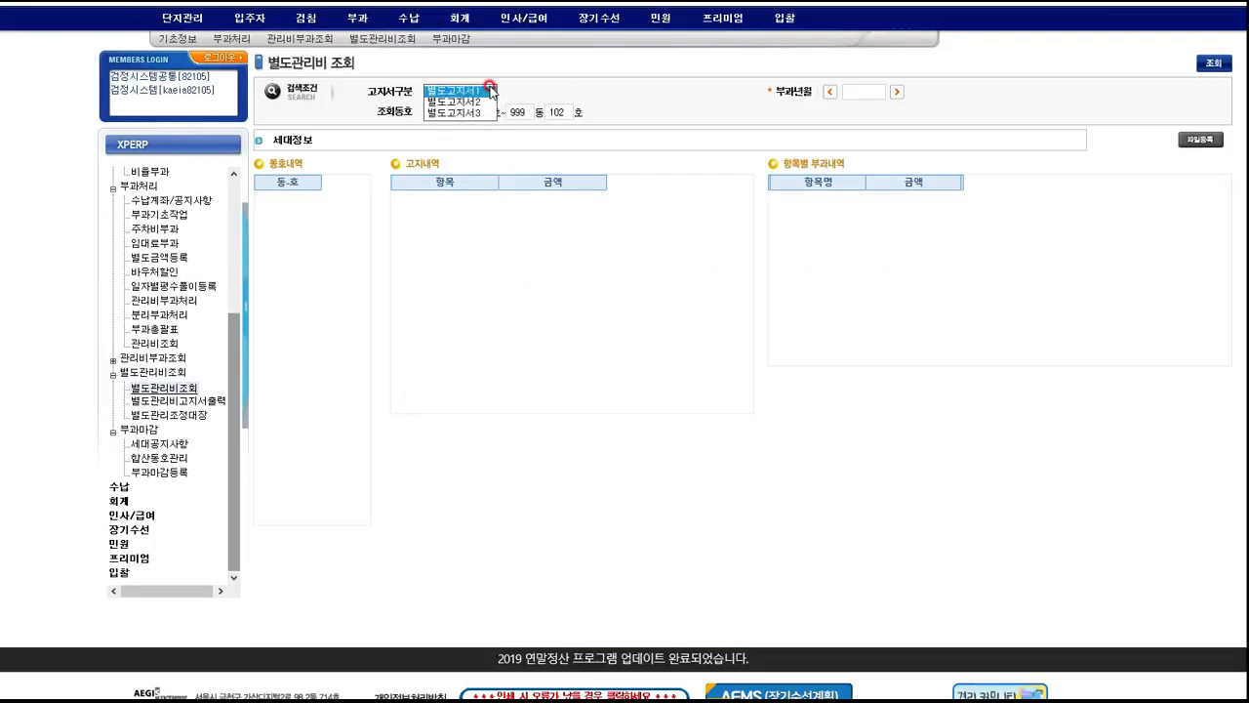
left_click(485, 101)
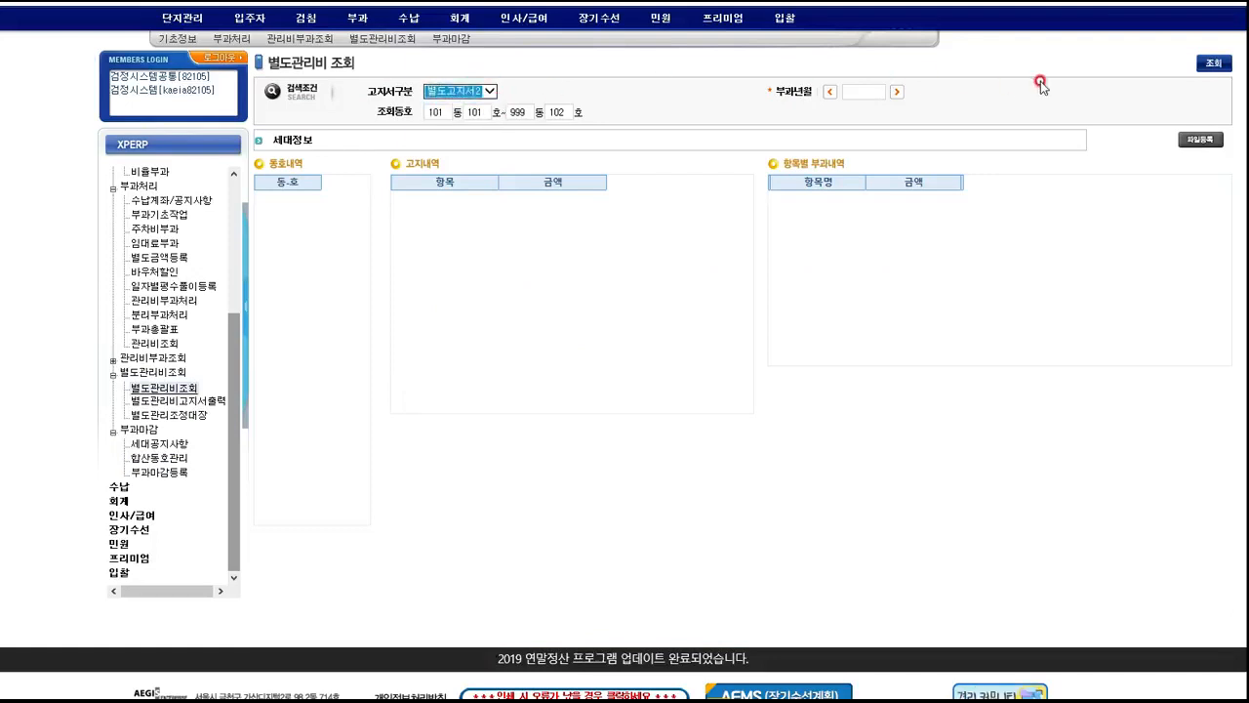
left_click(825, 97)
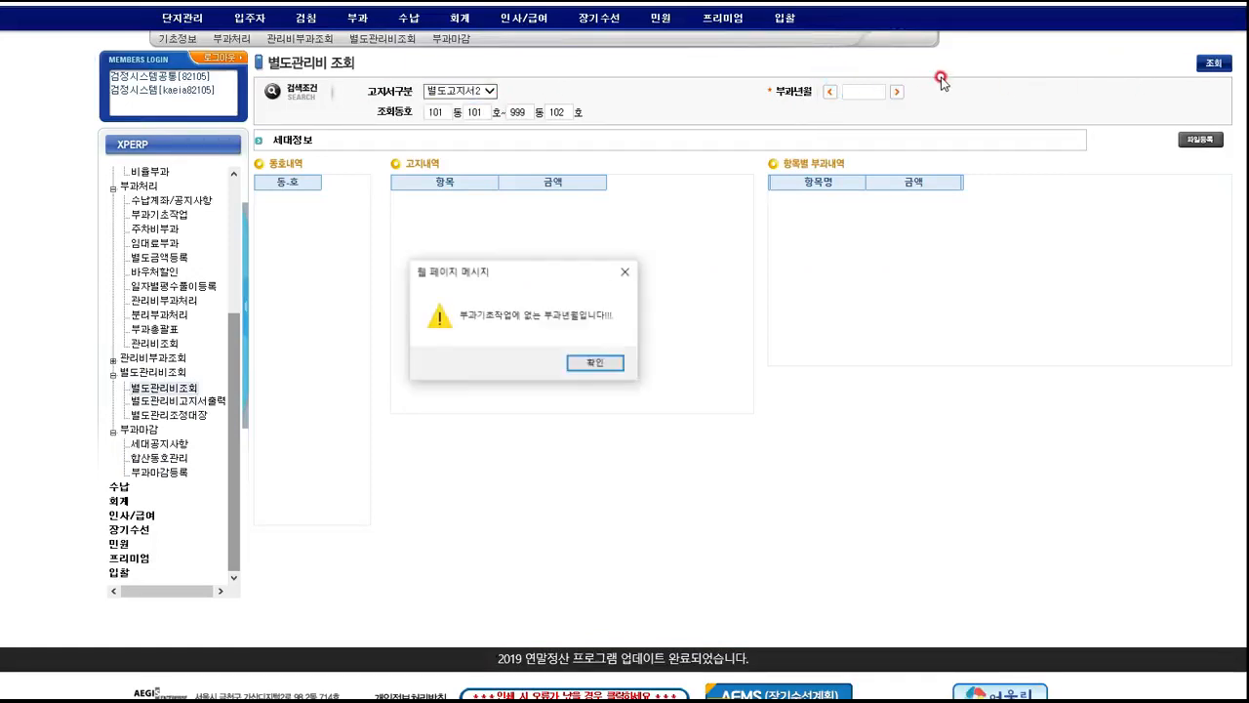
left_click(592, 361)
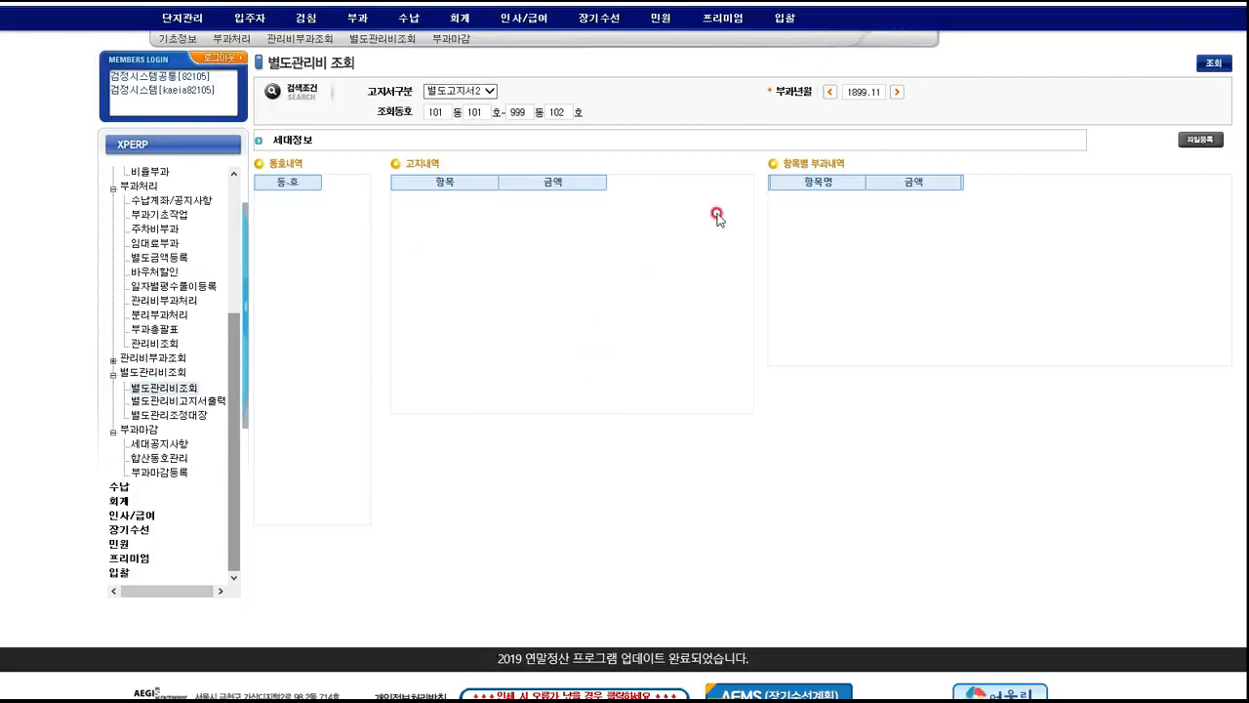
left_click(899, 91)
left_click(902, 93)
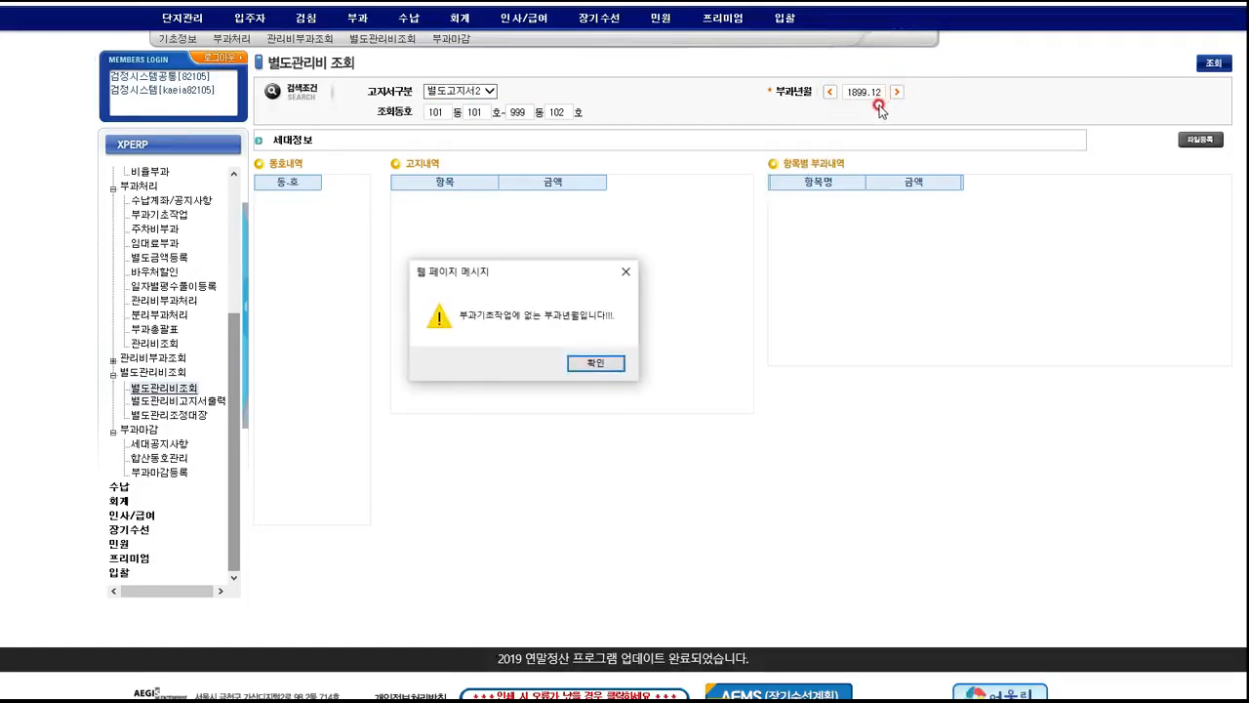
left_click(585, 364)
Try setting 부과년월 to 2021.01 for the 별도고지서2 inquiry.
left_click(847, 92)
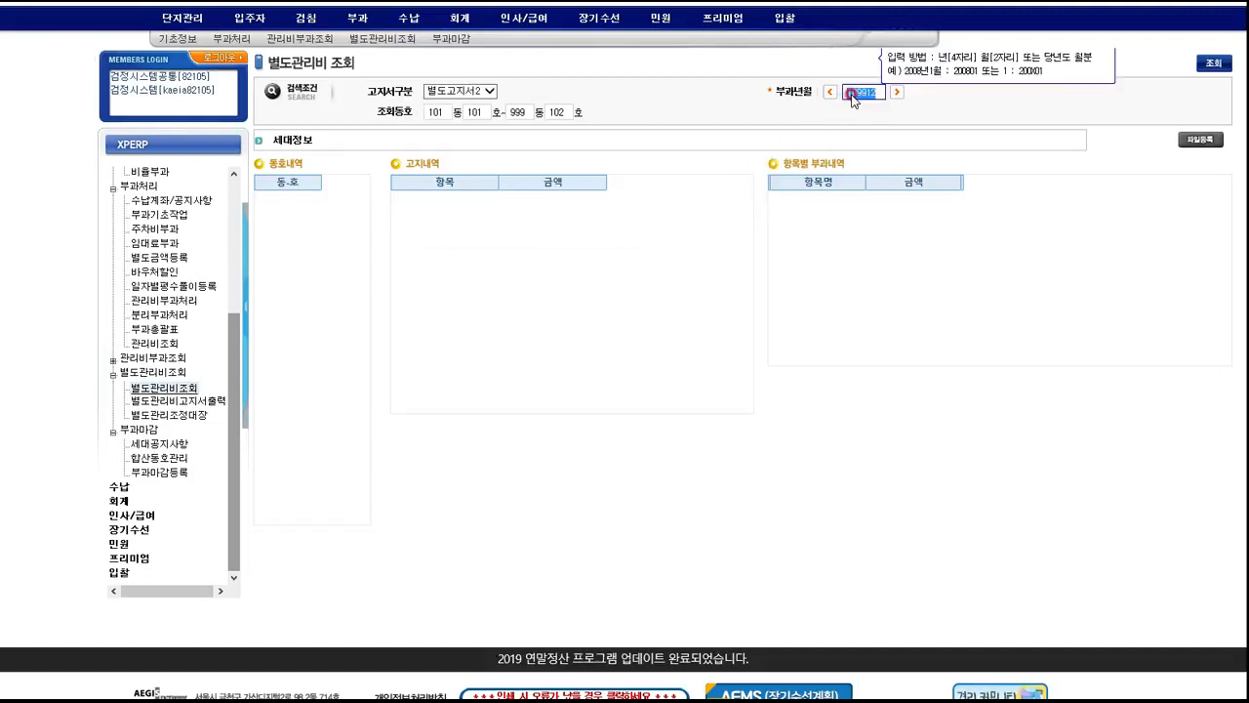
type("20210")
key("Return")
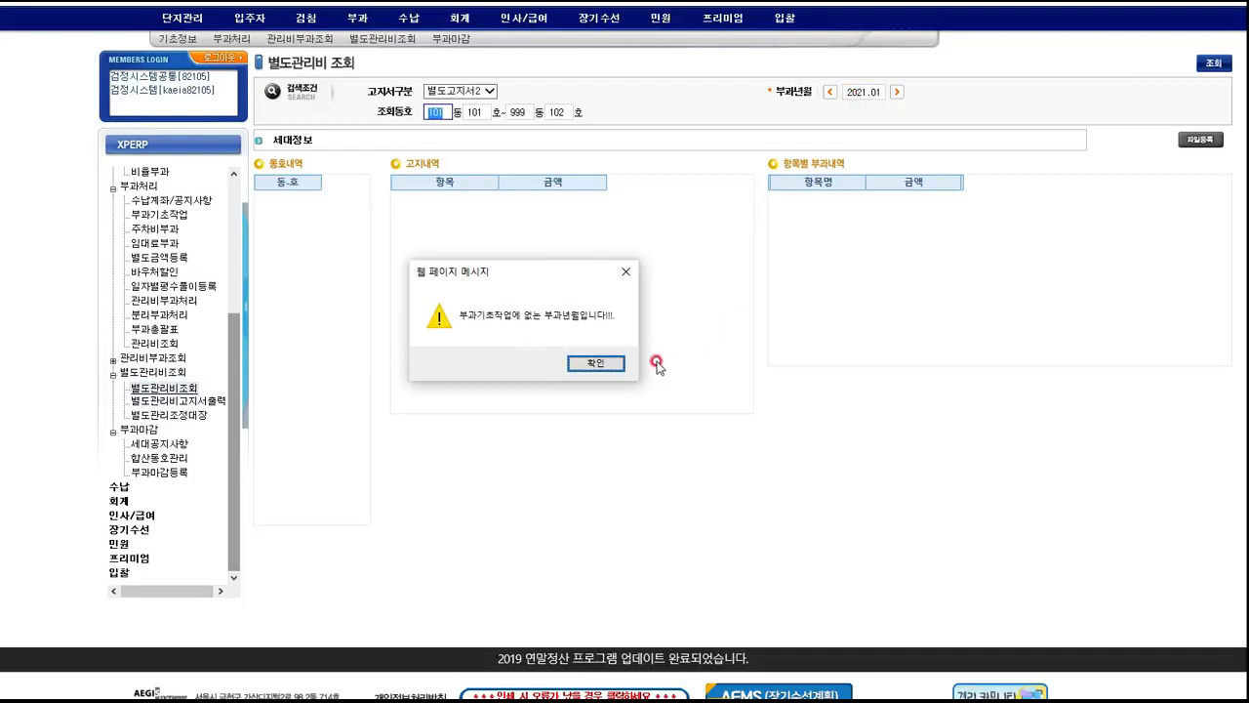
left_click(597, 364)
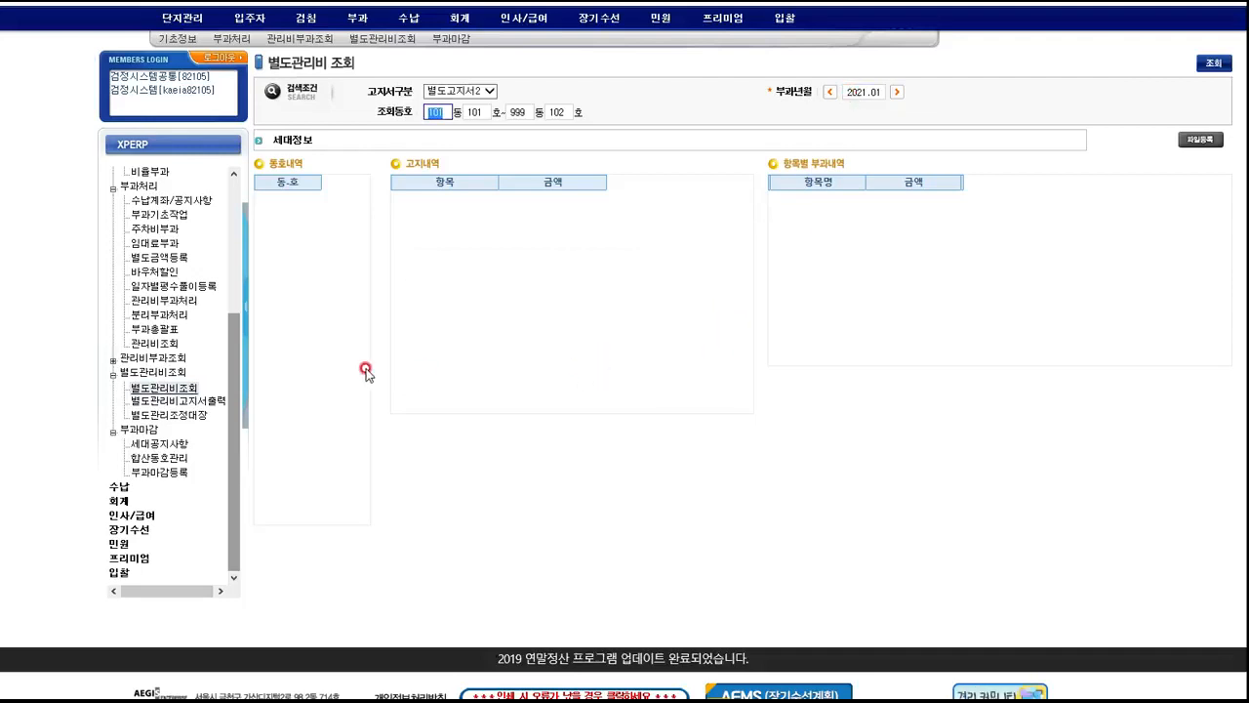
Open the 별도관리비고지서출력 page under 별도관리비조회 and try to query 별도고지서1 without a 부과년월.
left_click(164, 400)
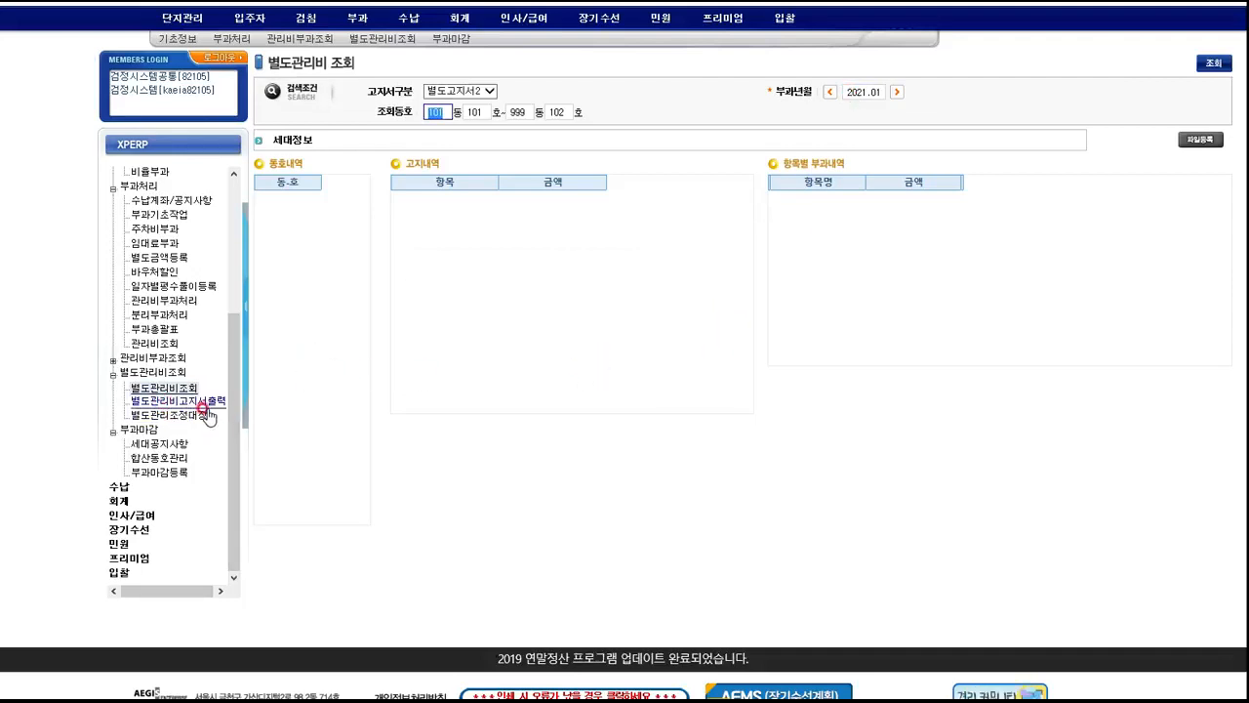
left_click(113, 374)
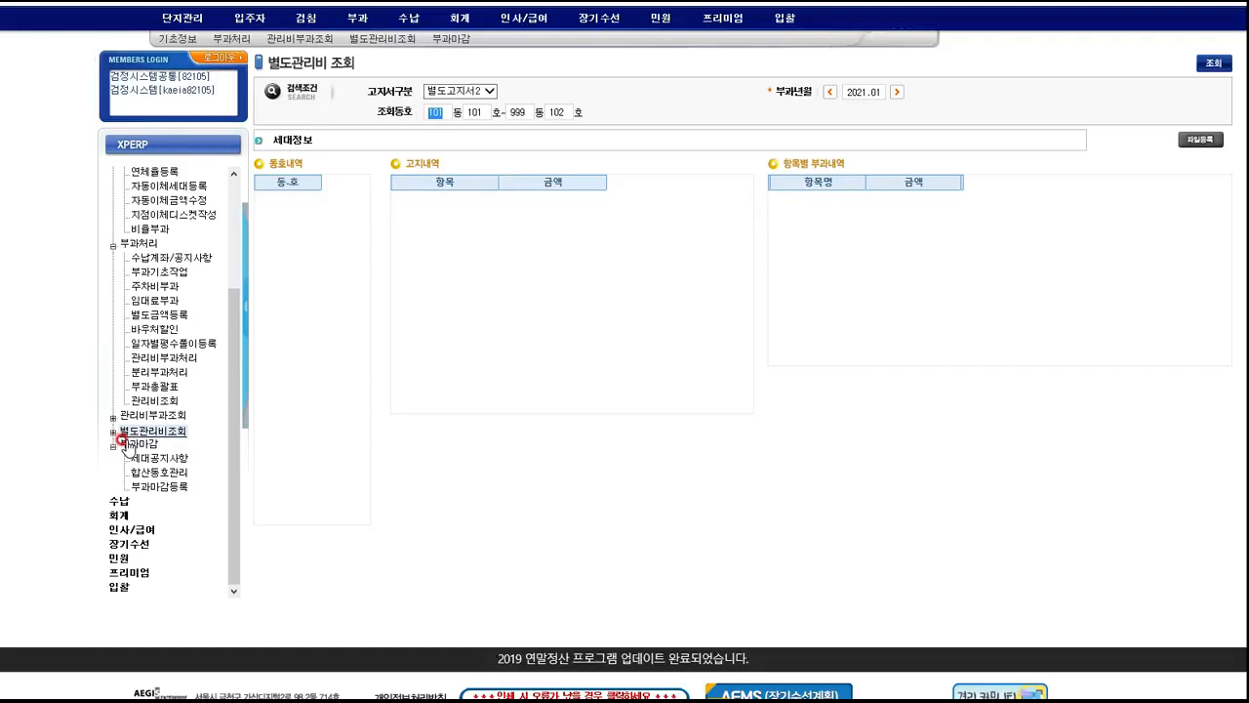
left_click(125, 436)
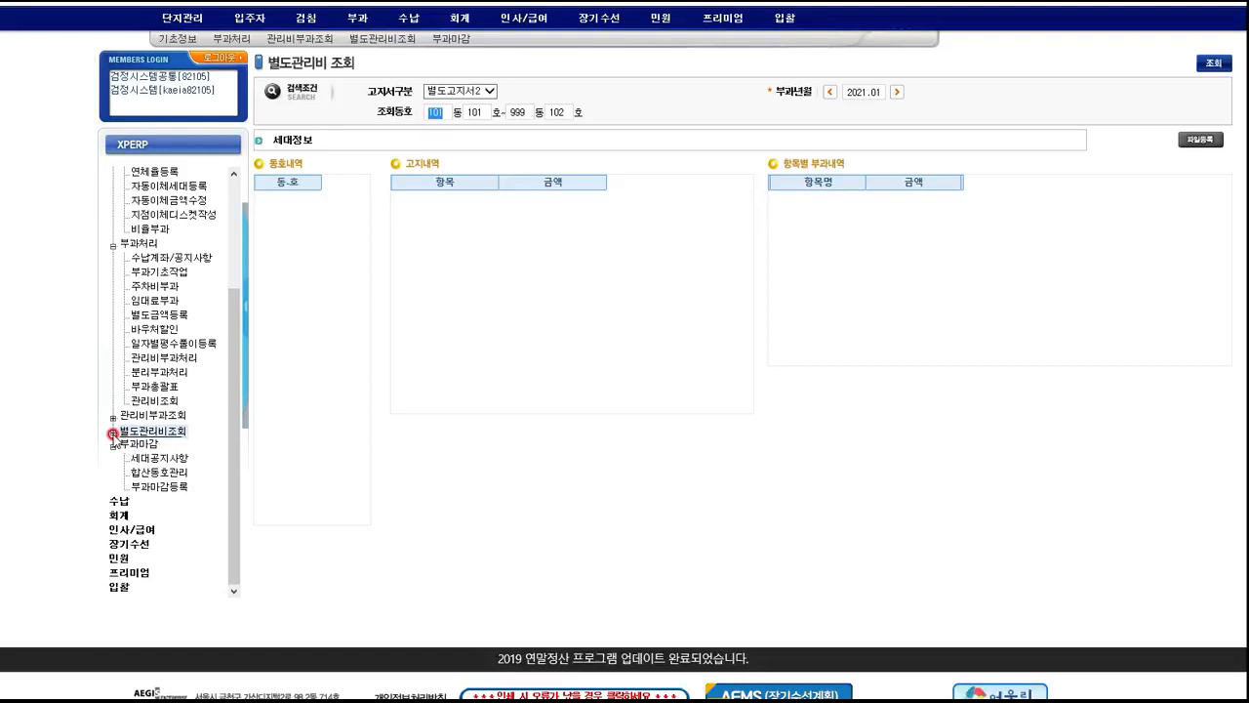
left_click(148, 460)
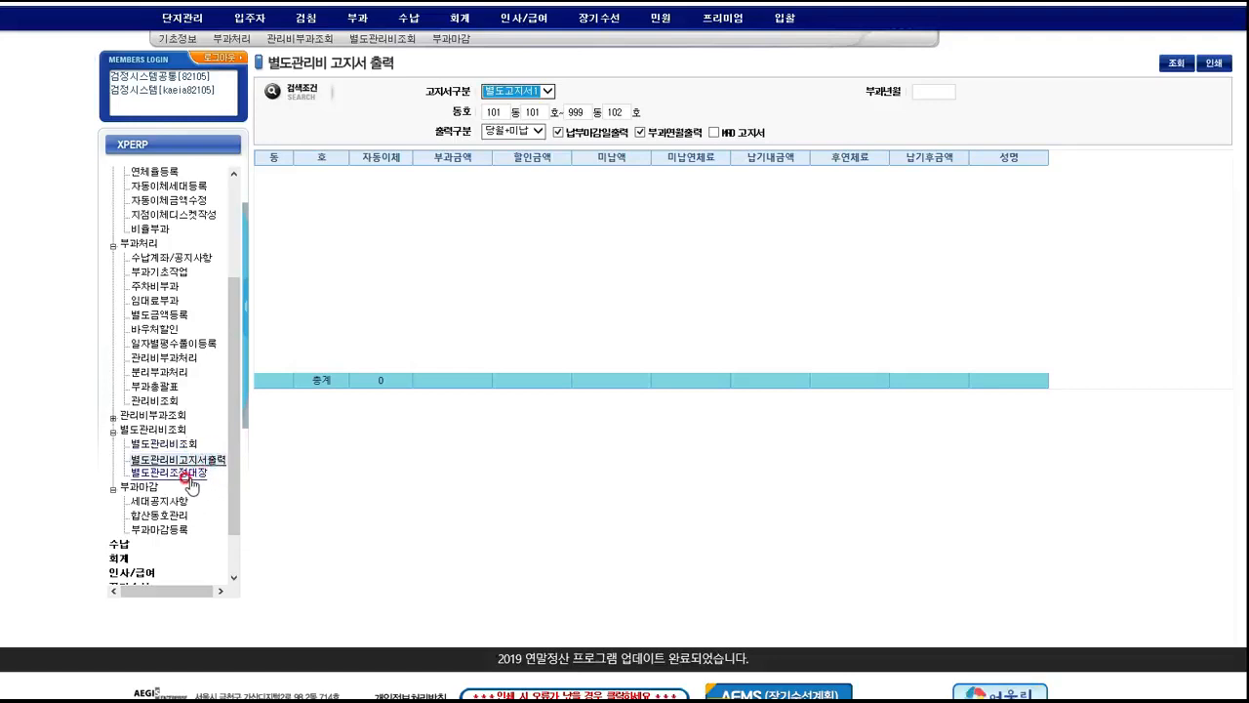
left_click(1179, 65)
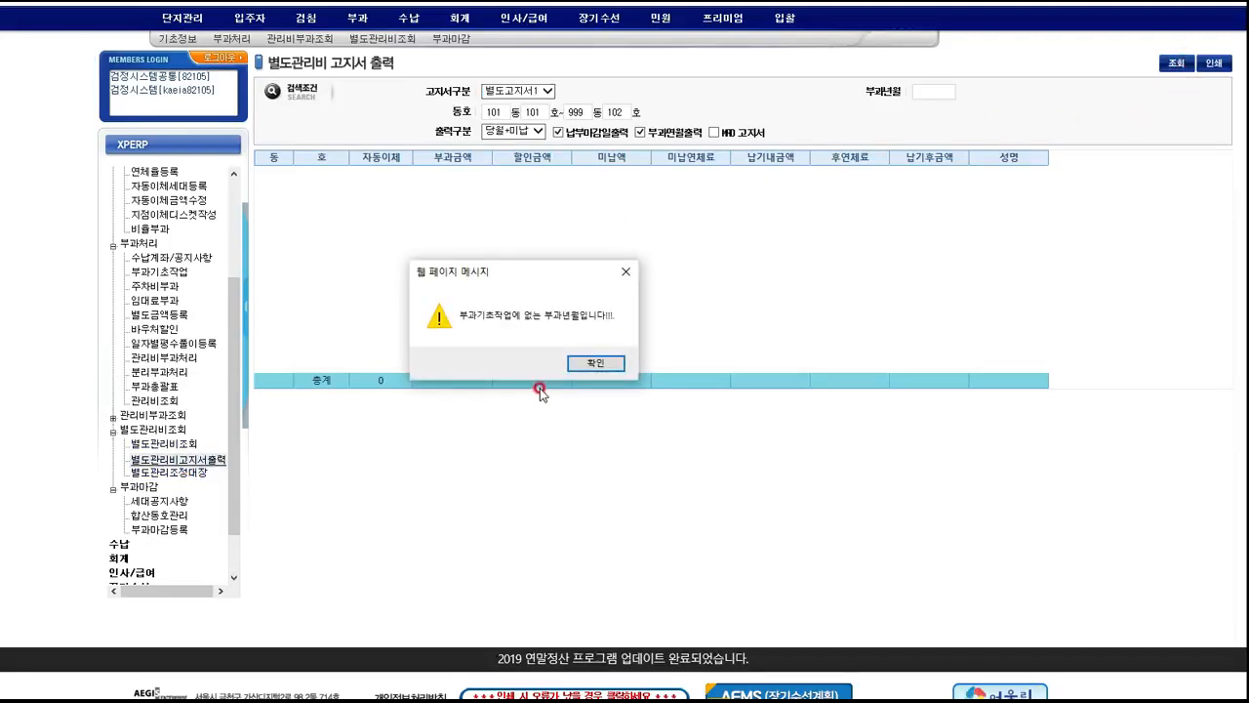
left_click(590, 363)
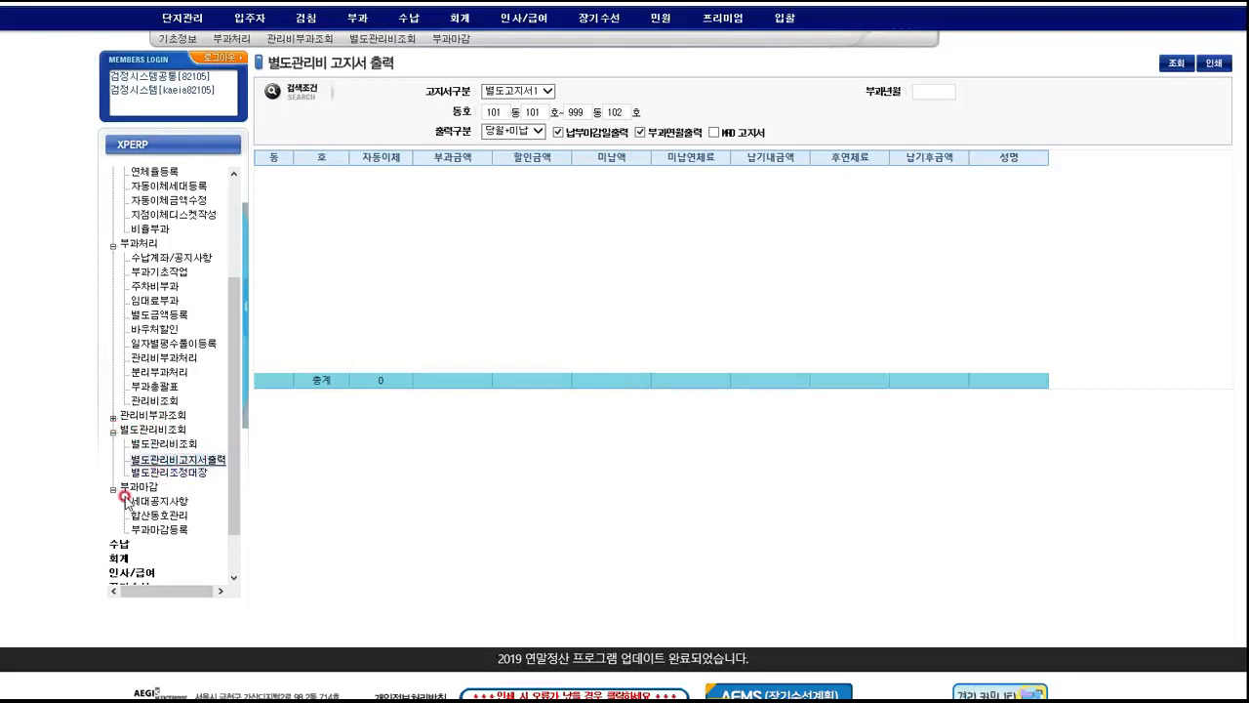
Collapse 별도관리비조회, open the 세대공지사항 page under 부과마감 and query the household notices for 2021.07.
left_click(113, 430)
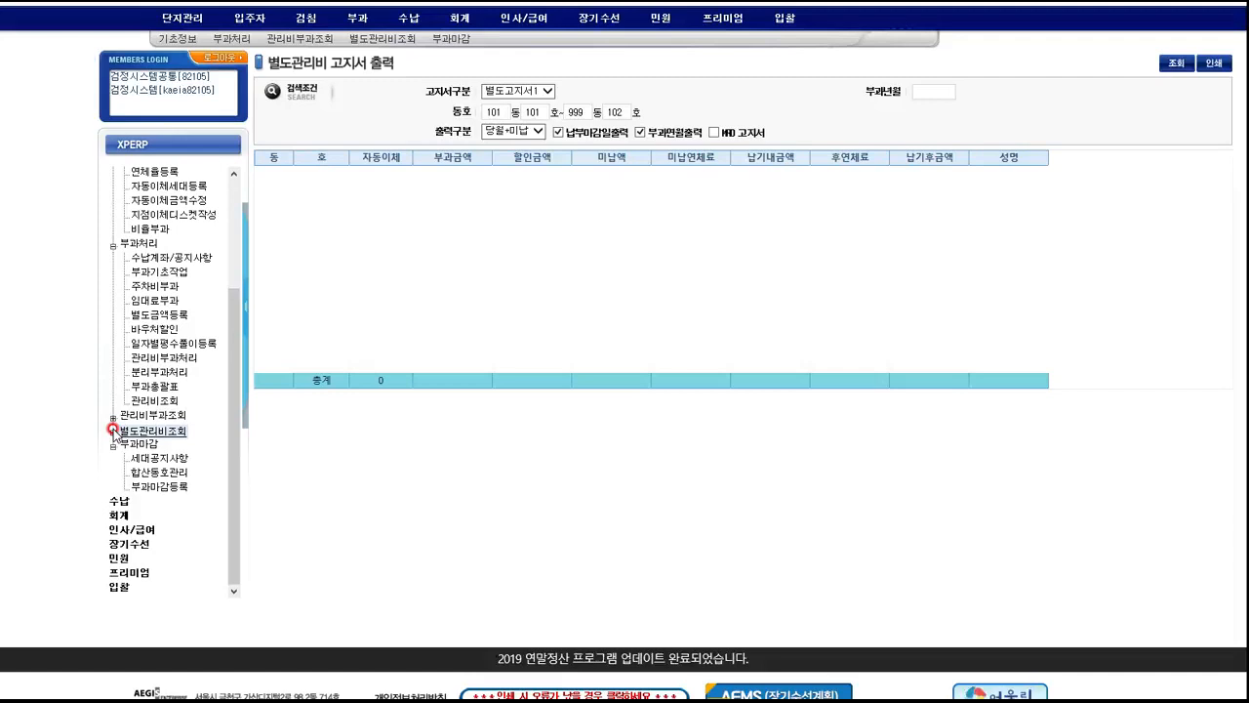
left_click(182, 460)
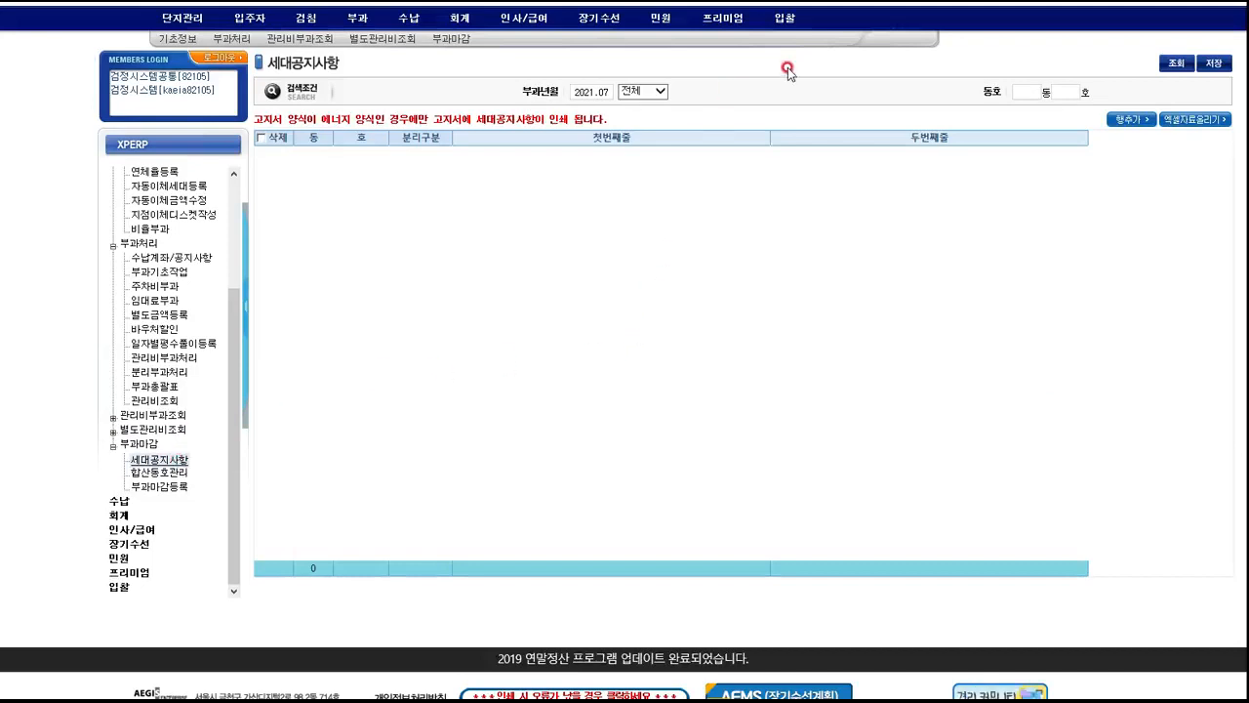
left_click(1180, 63)
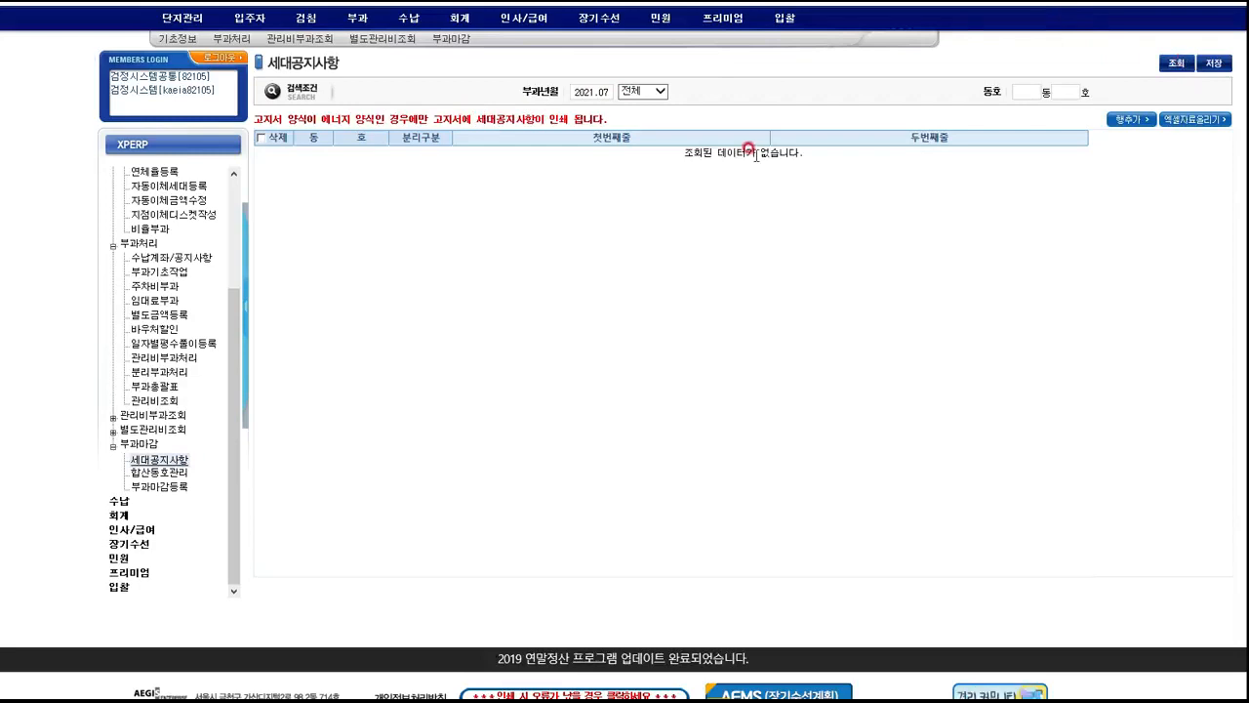
Add a household notice row for 동 101, 호 301 with 분리구분 입주자.
left_click(1129, 120)
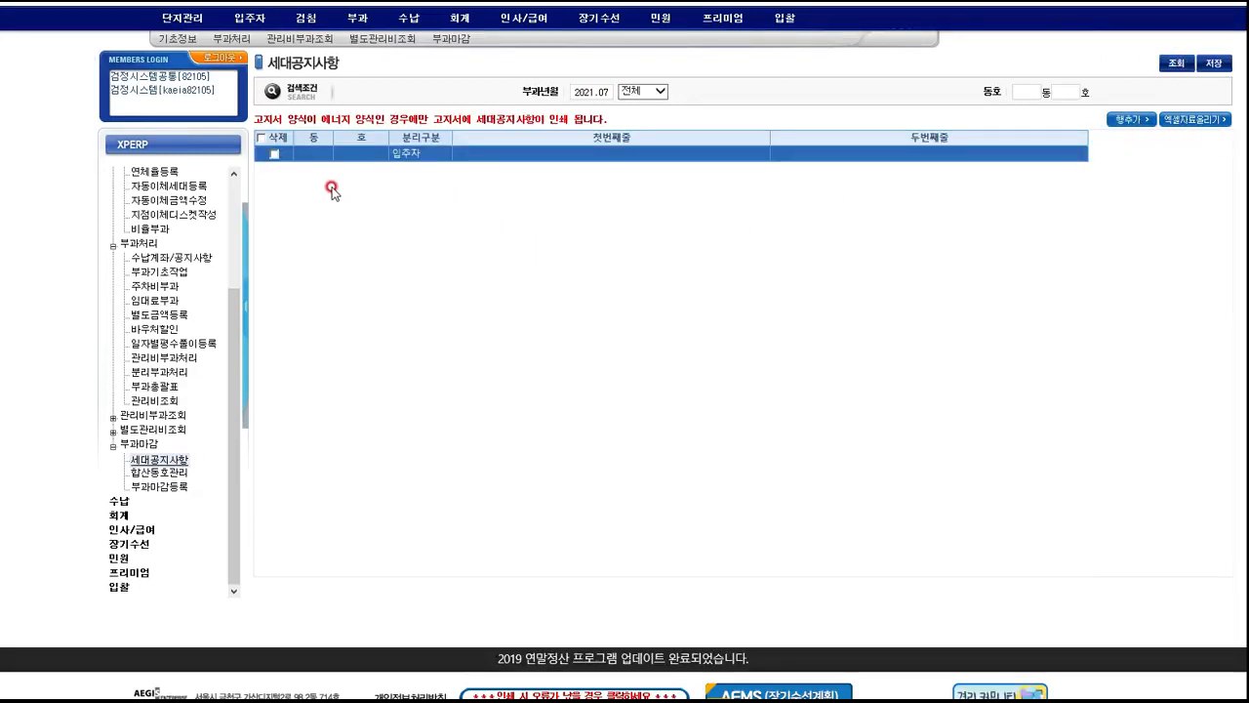
left_click(311, 153)
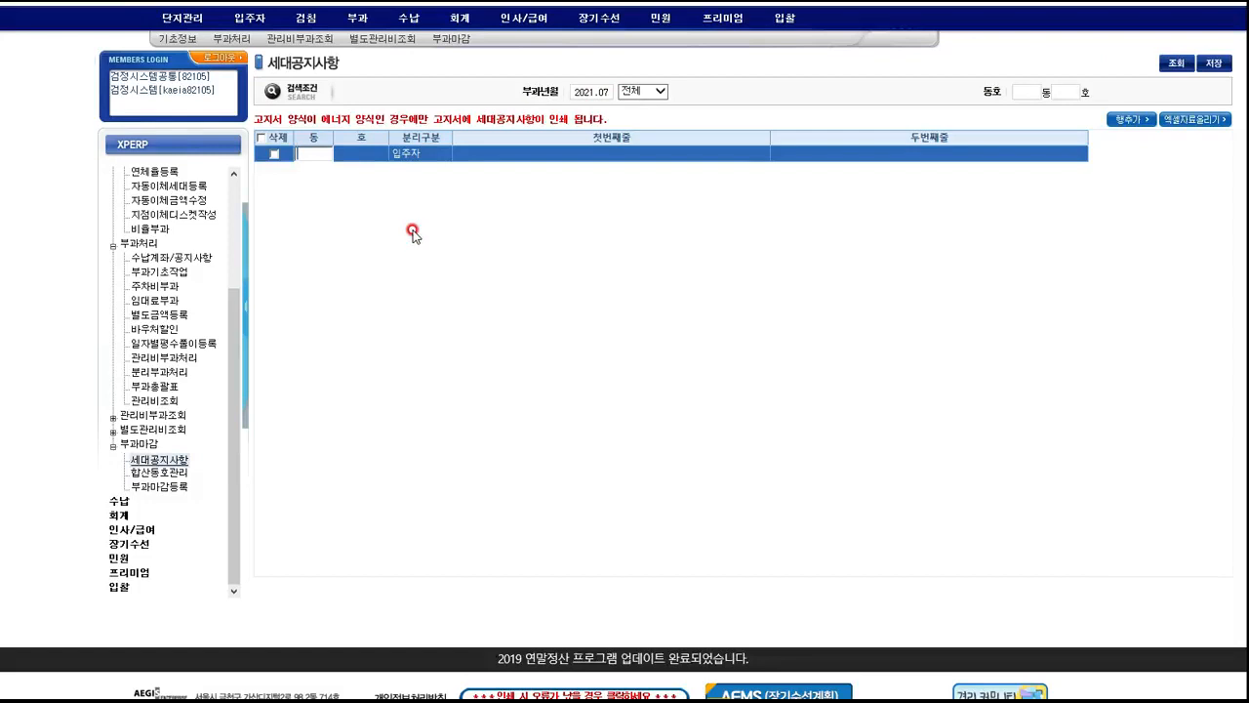
type("101")
key("Tab")
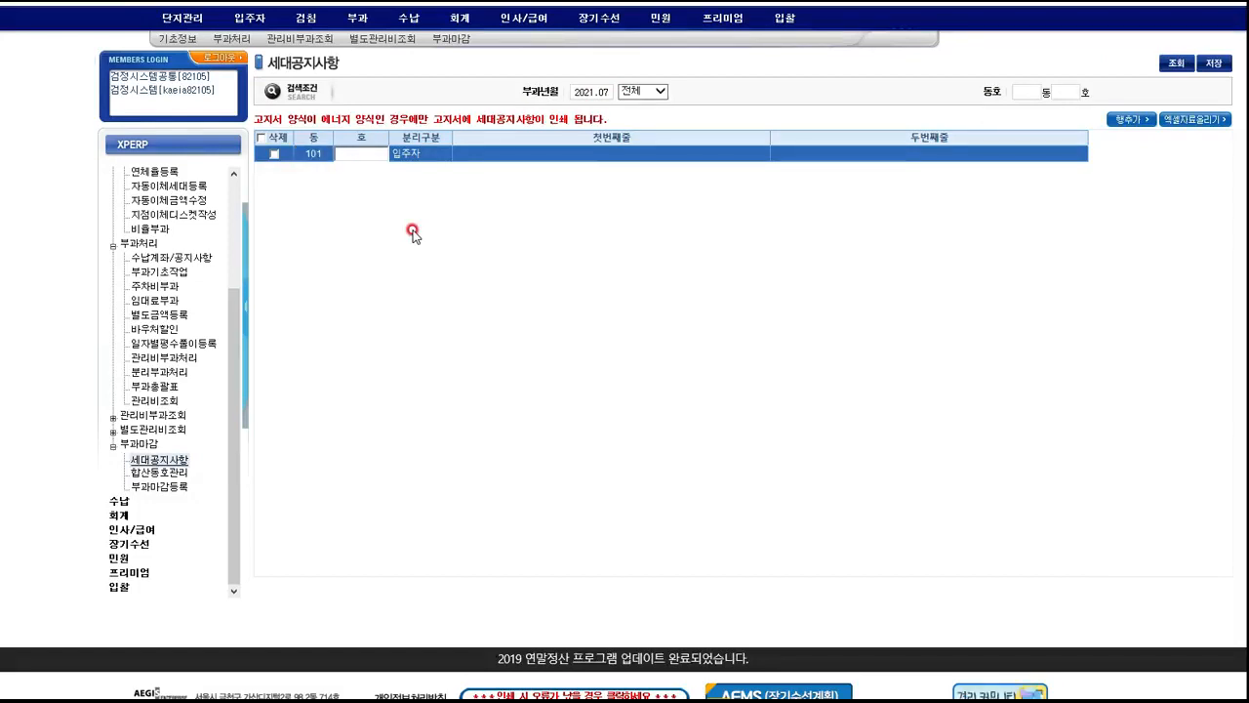
type("301")
key("Tab")
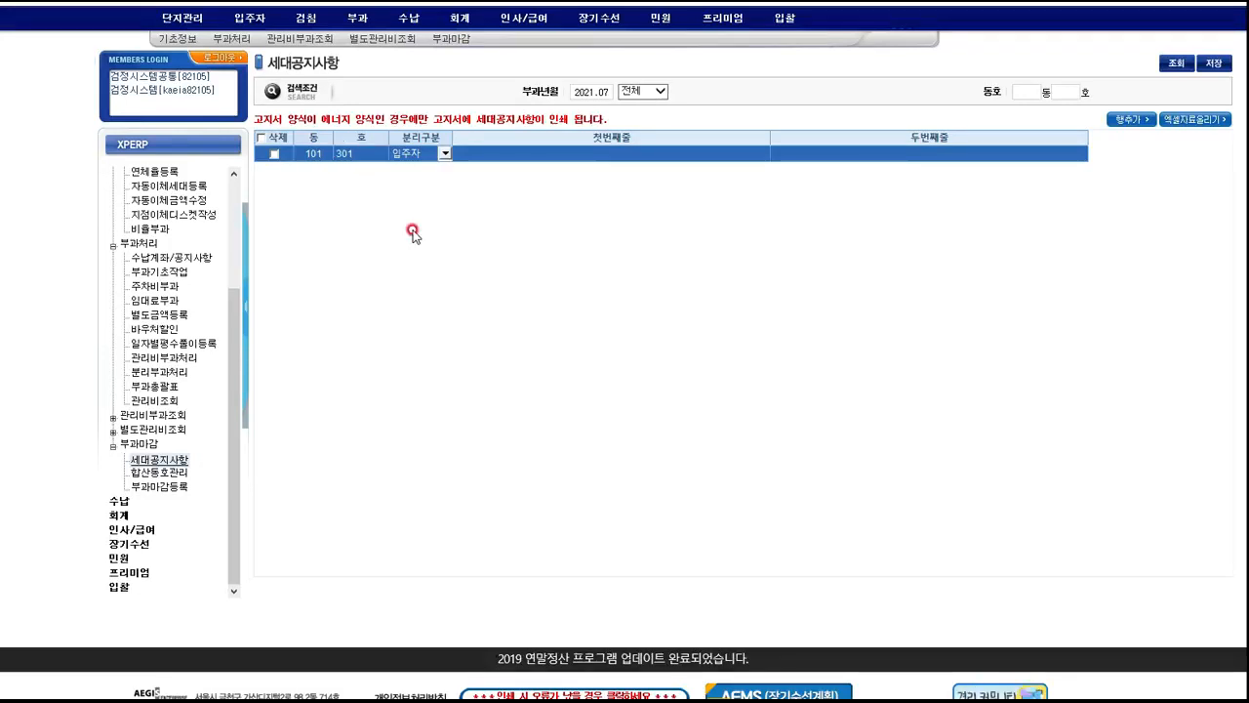
key("alt+Down")
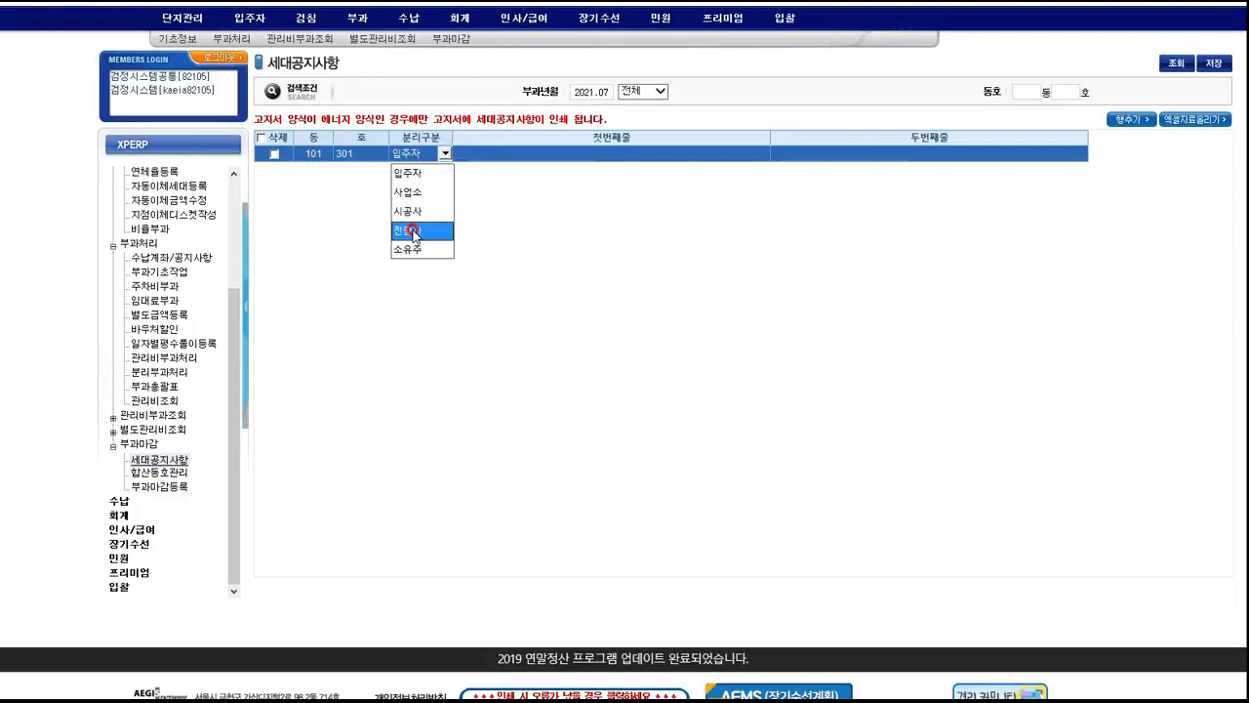
left_click(408, 172)
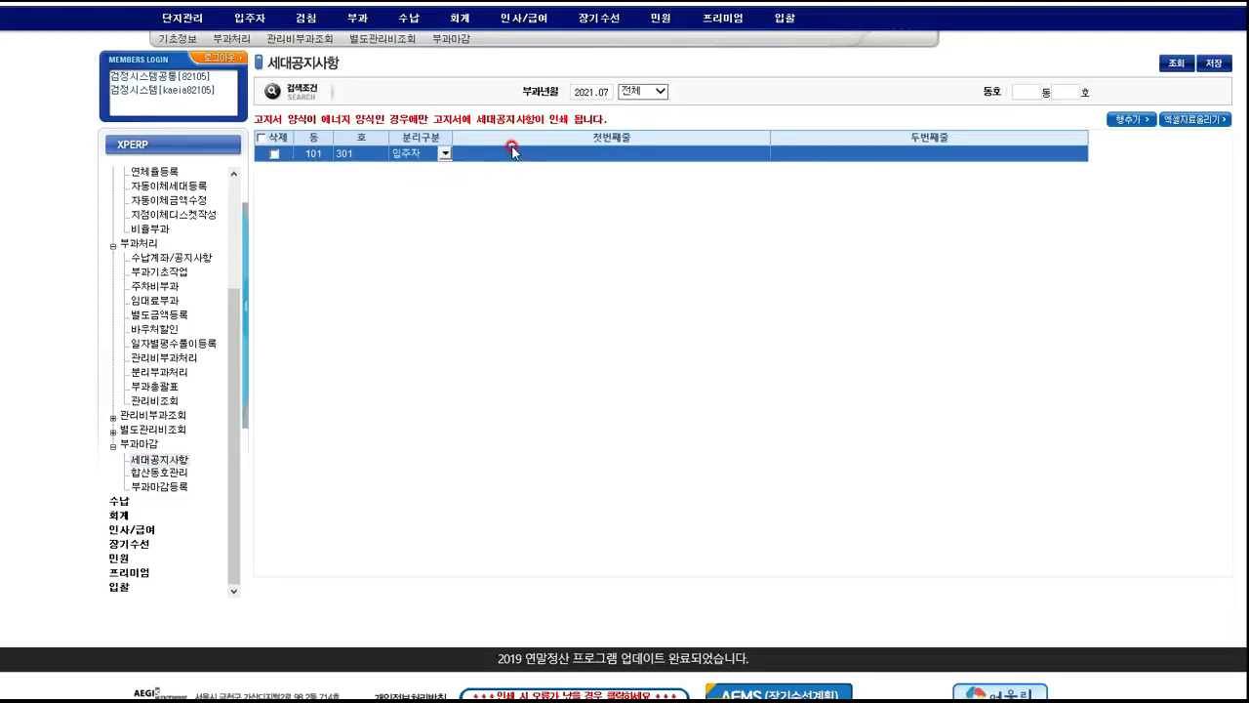
Enter "6월 주차카드보증금을 2만원 미납분을 추가 부과함" as the notice's 첫번째줄 and query the list again.
left_click(516, 156)
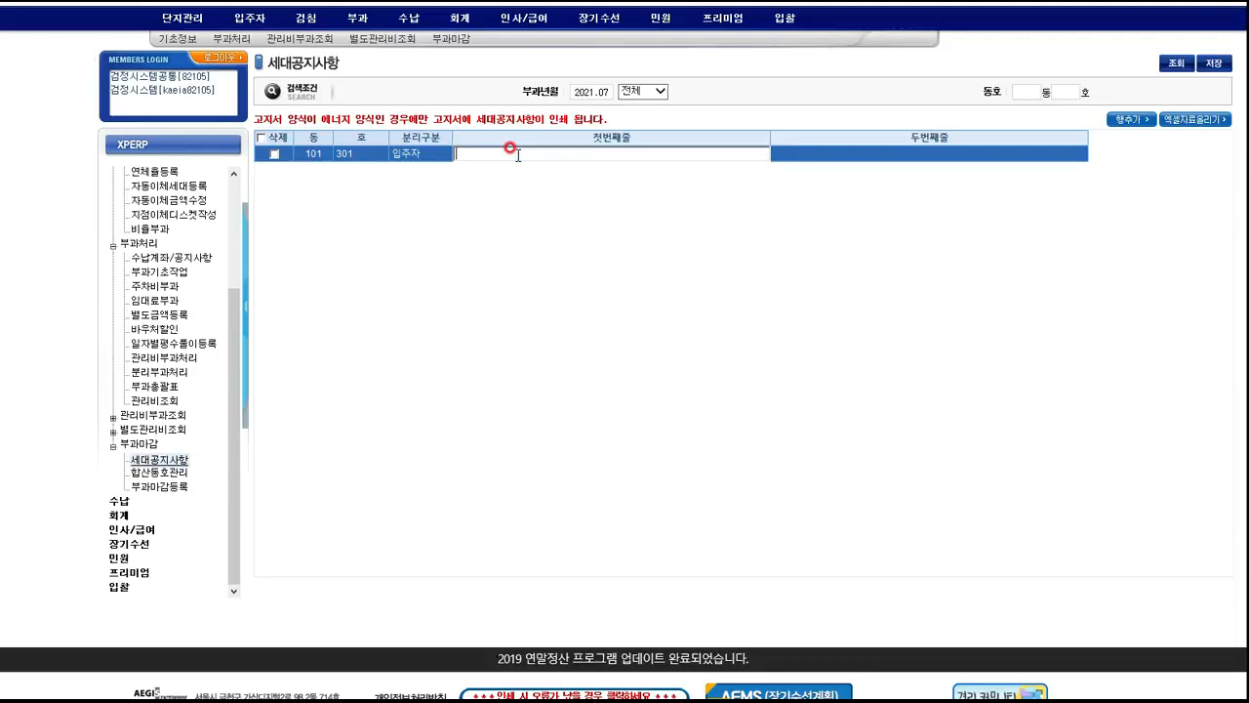
type("wlsks")
key("BackSpace")
key("BackSpace")
key("BackSpace")
type("6월 주차카드보증금환 미납분을")
type("하")
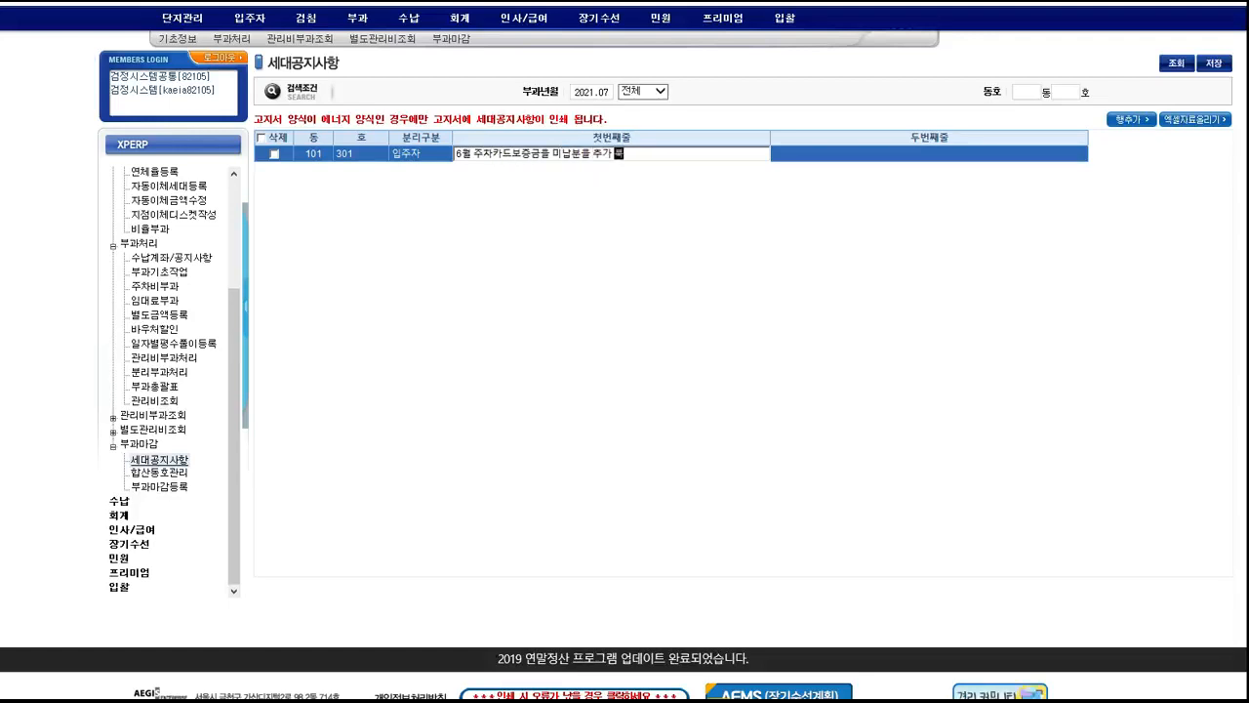
type("과함")
left_click(566, 147)
type("2")
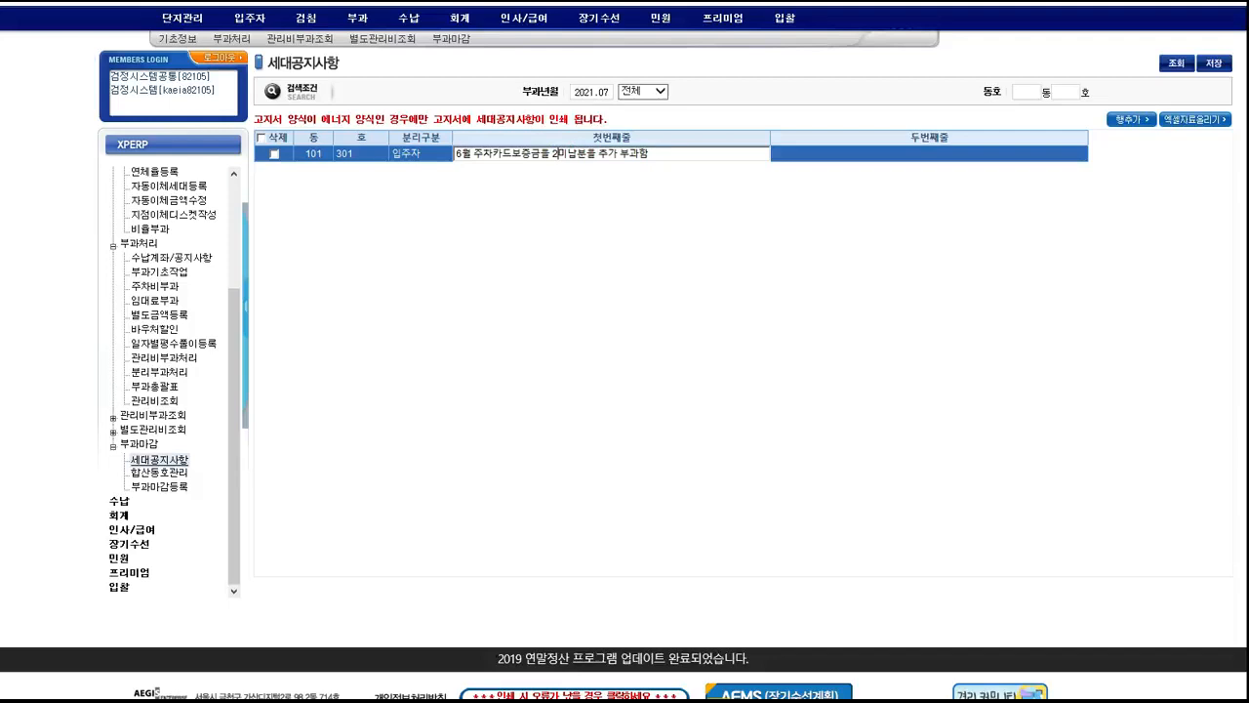
type("만ㅇ")
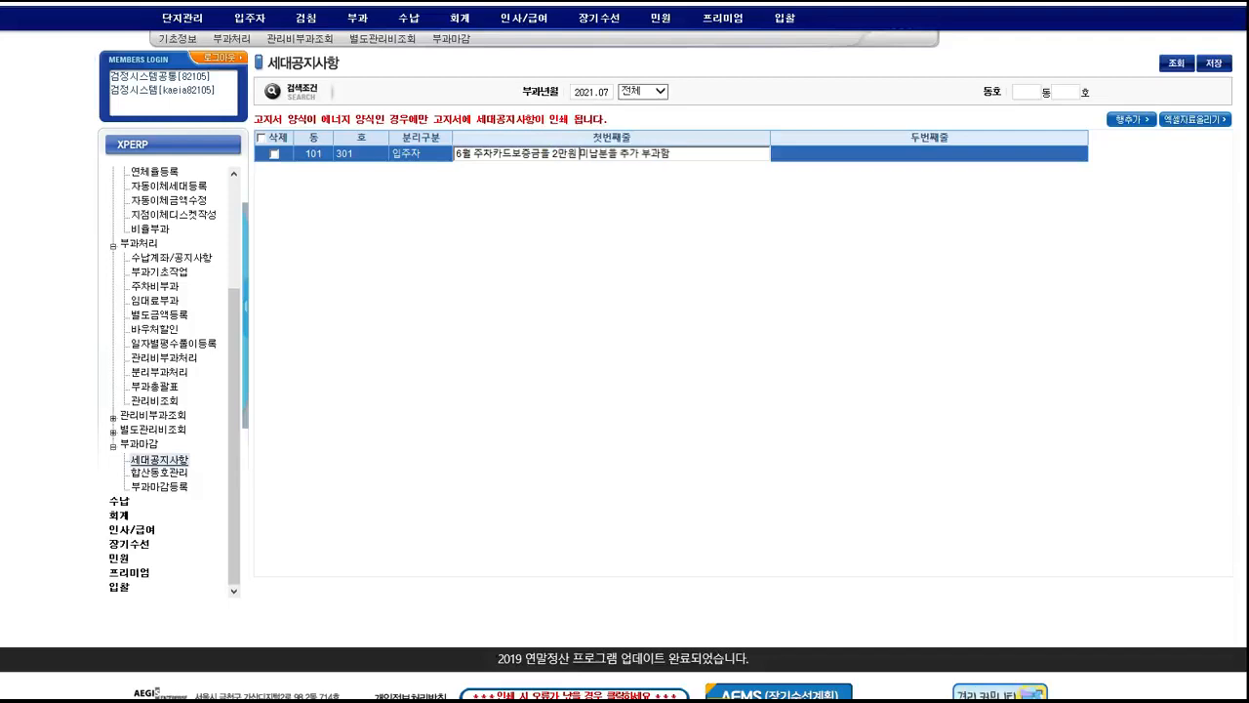
left_click(813, 150)
left_click(1176, 62)
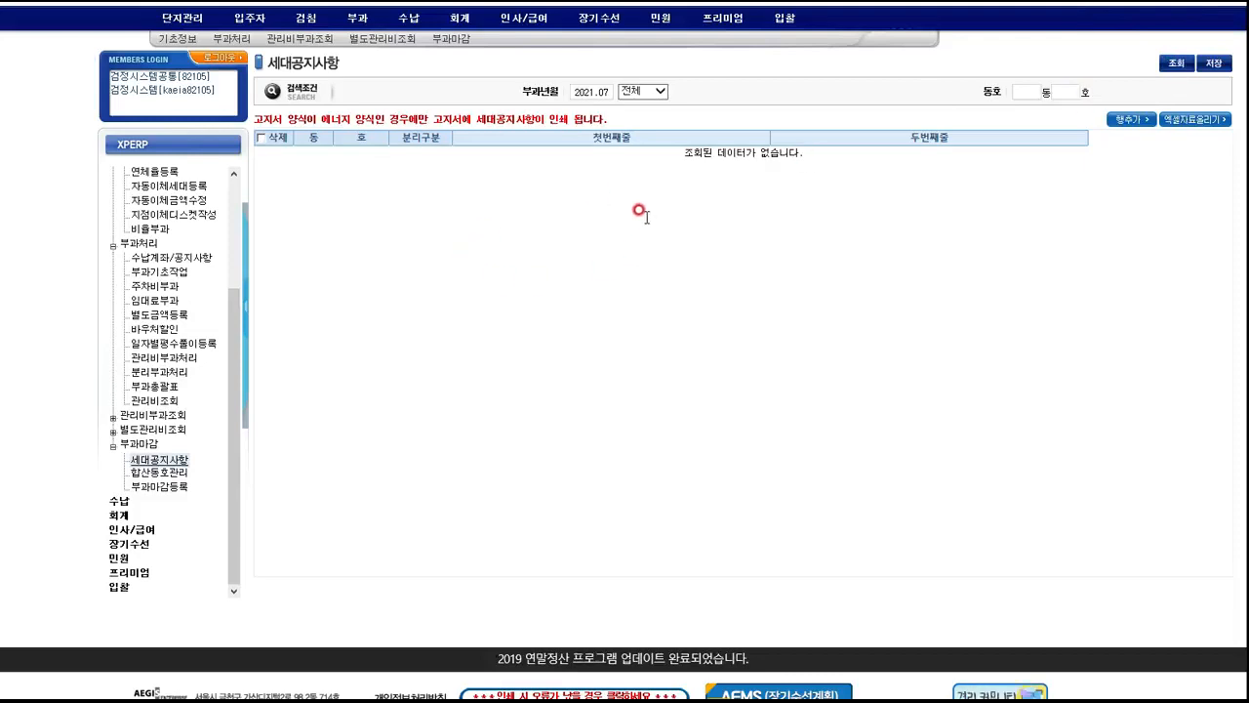
Add a new household notice row for 동 101, 호 101, keeping 분리구분 입주자.
left_click(1134, 119)
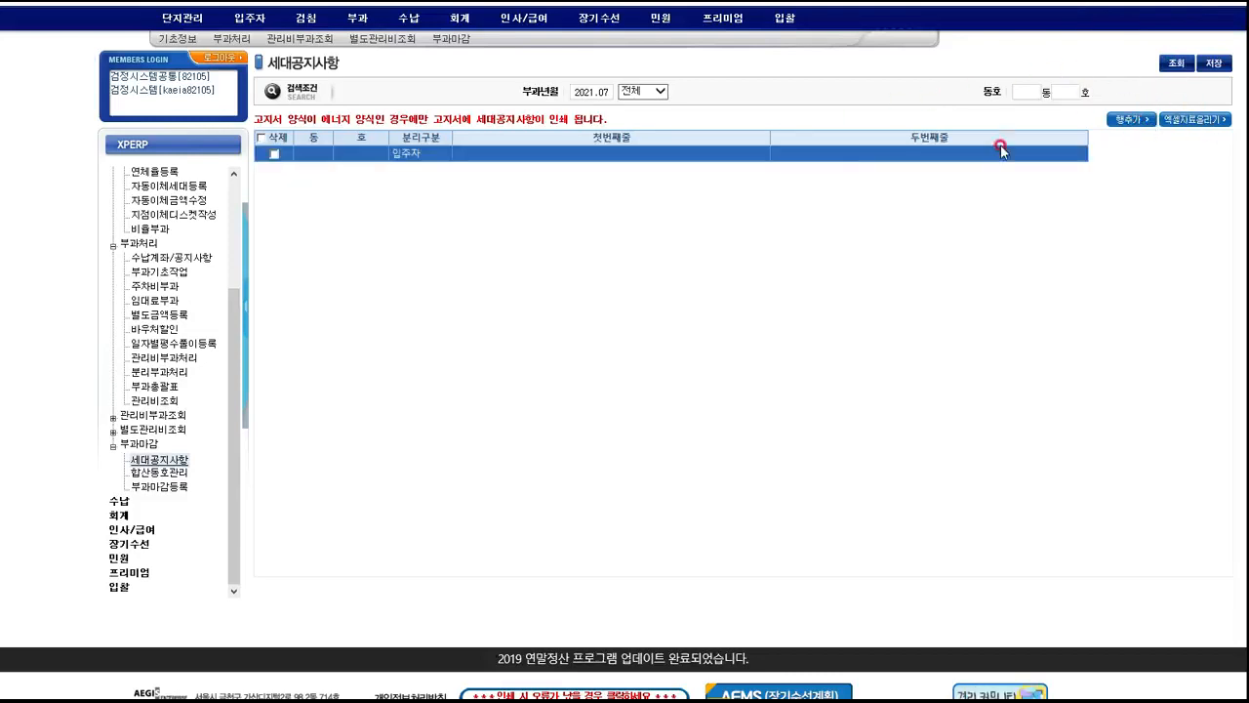
left_click(320, 162)
type("101")
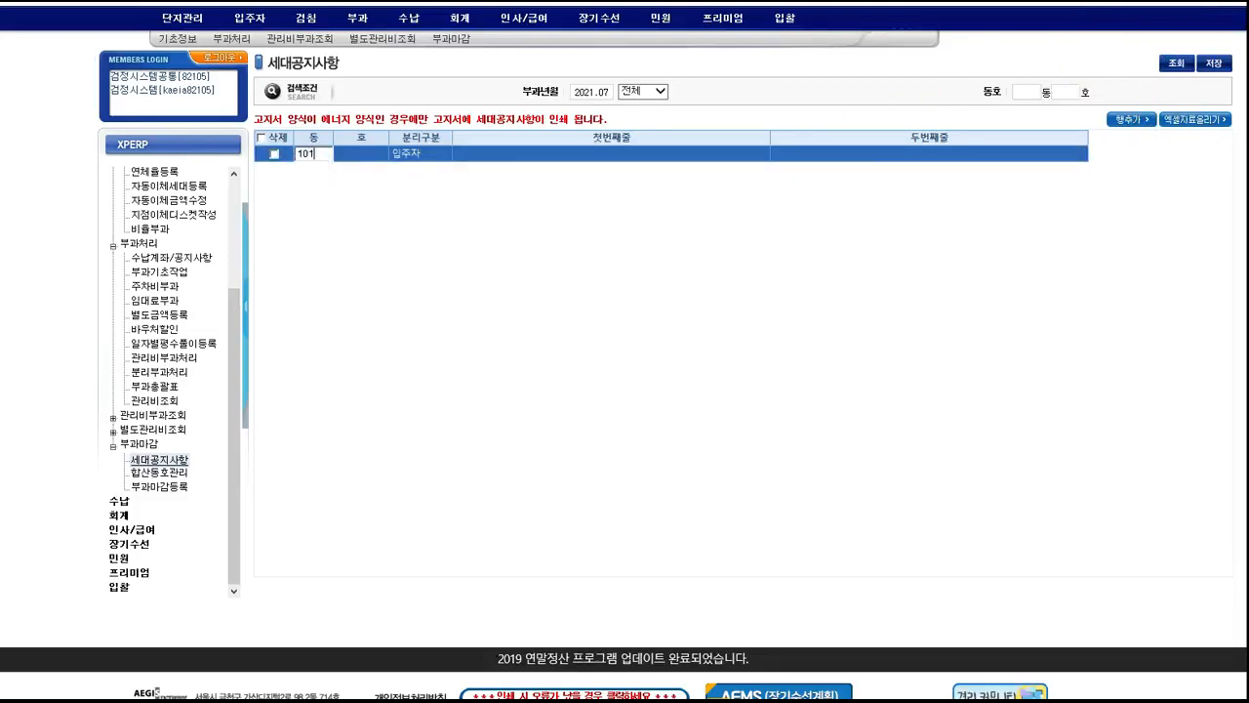
key("Tab")
type("101")
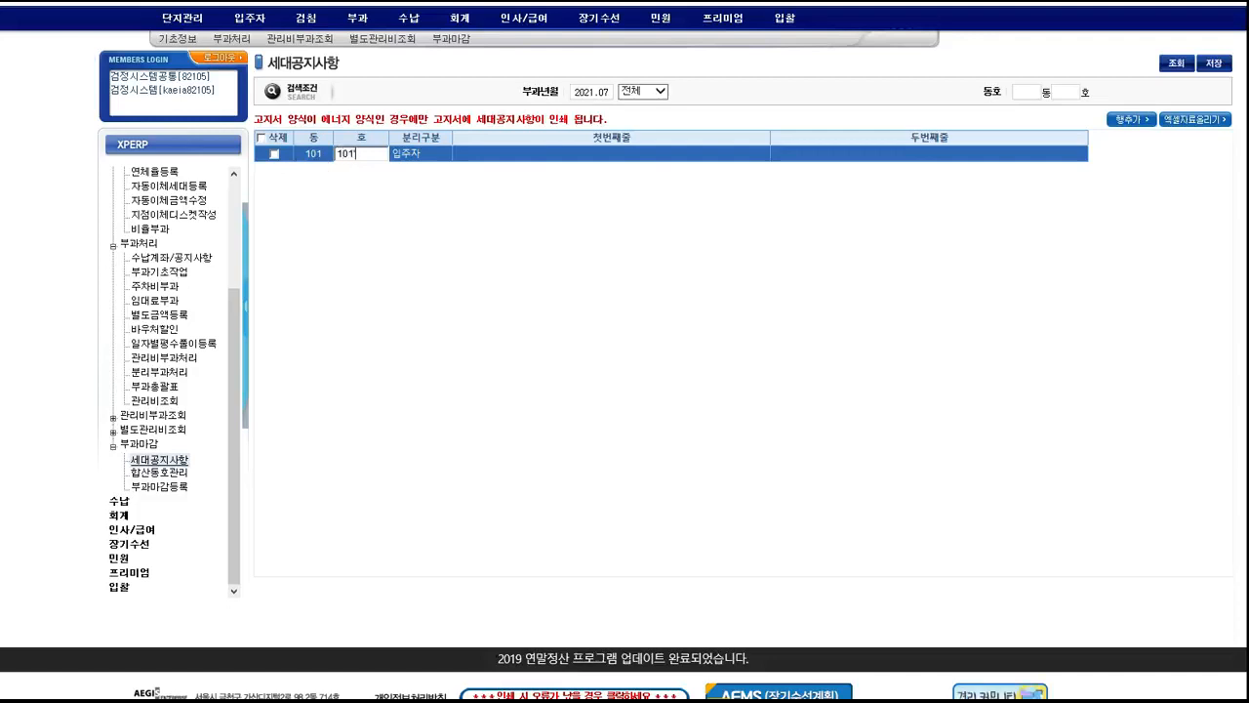
key("Tab")
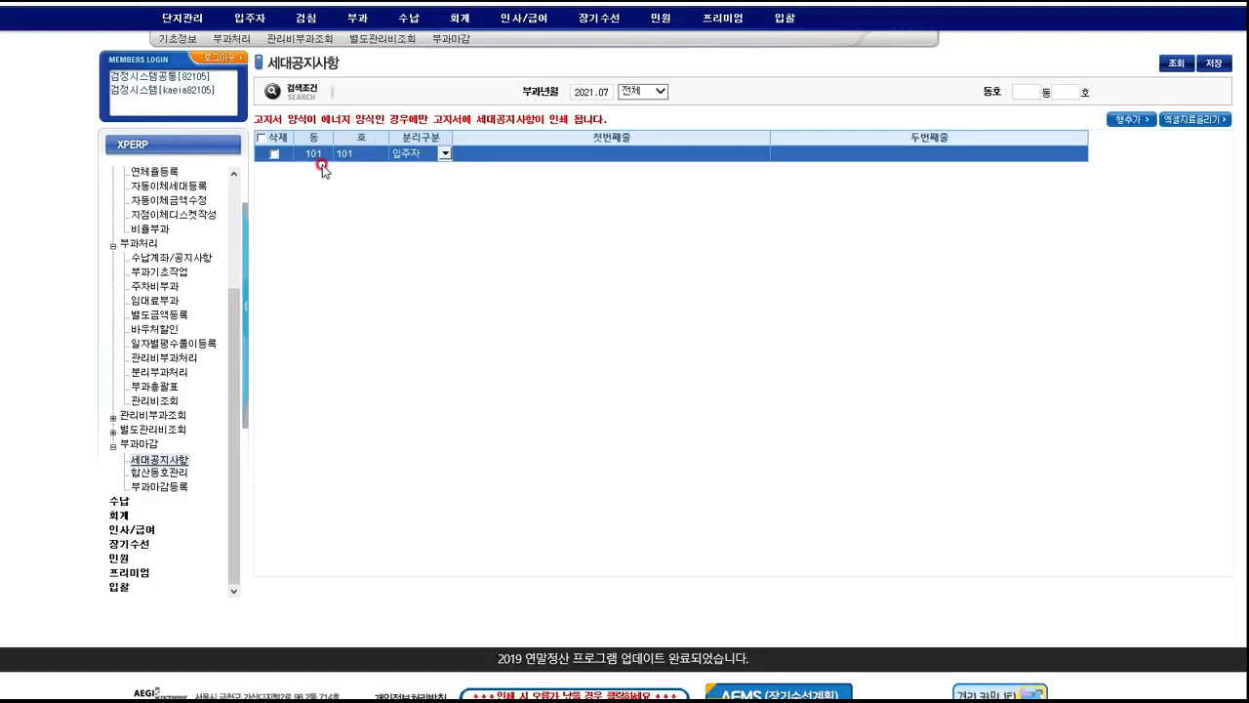
Enter "6월 주차카드보증금 미납분을 별도 부과하였습니다." as the 첫번째줄 of the 동 101, 호 101 notice and save it.
left_click(471, 157)
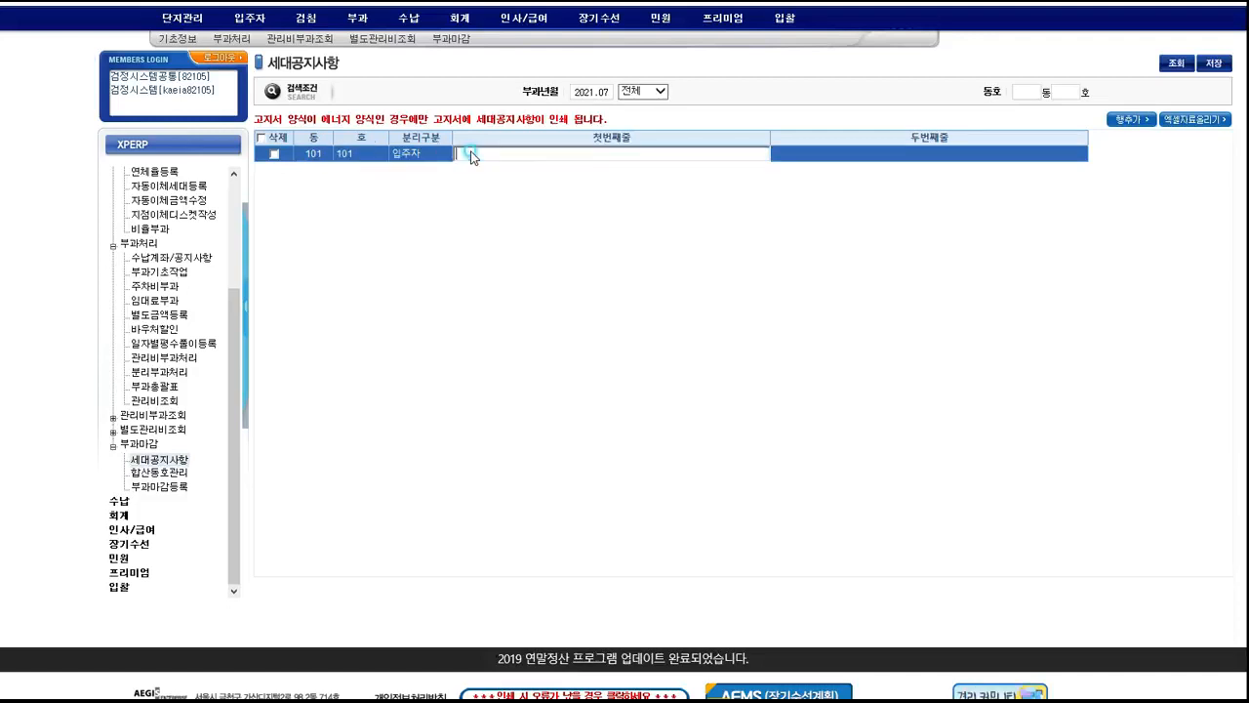
type("6월 주차카드보증금 미납분들")
type("부과하였습니다.")
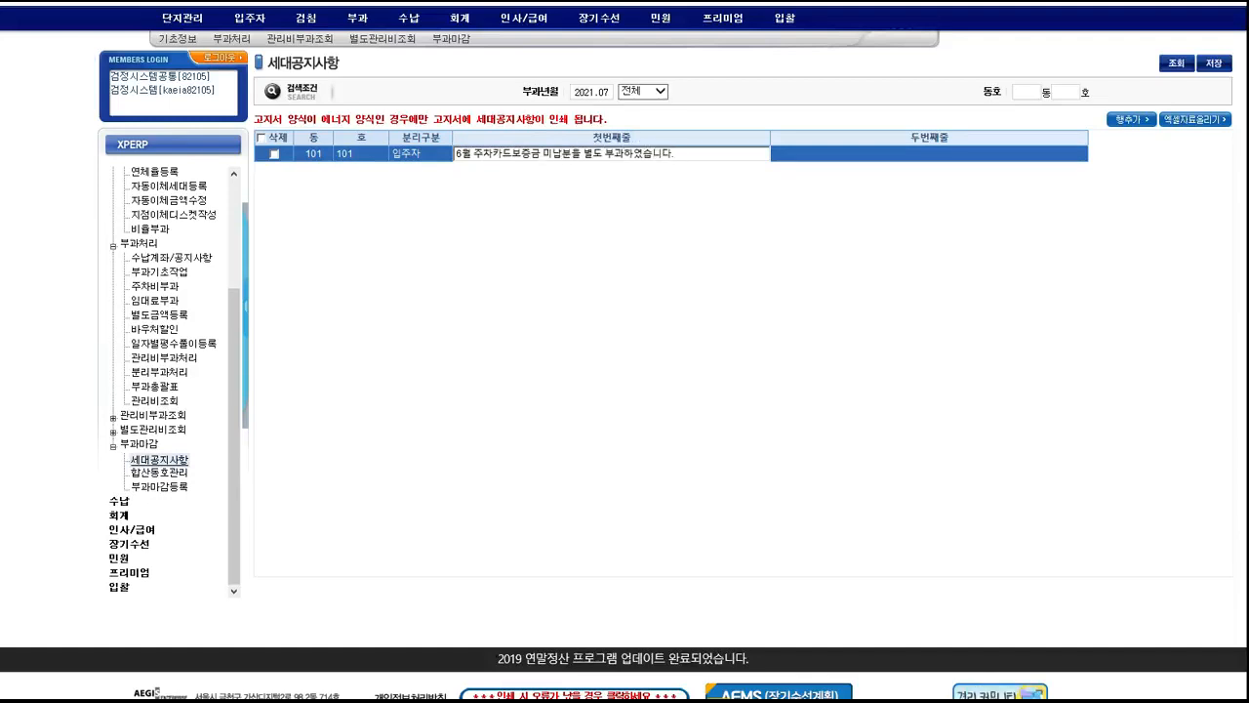
left_click(1214, 63)
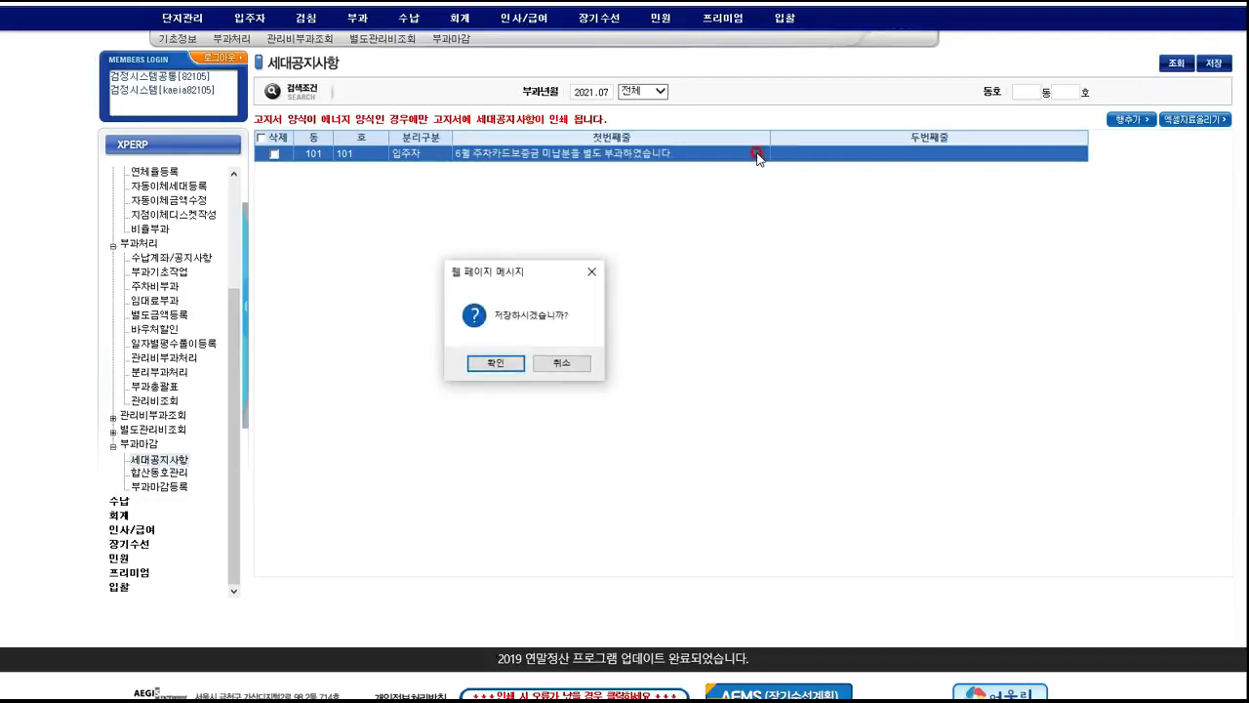
key("Return")
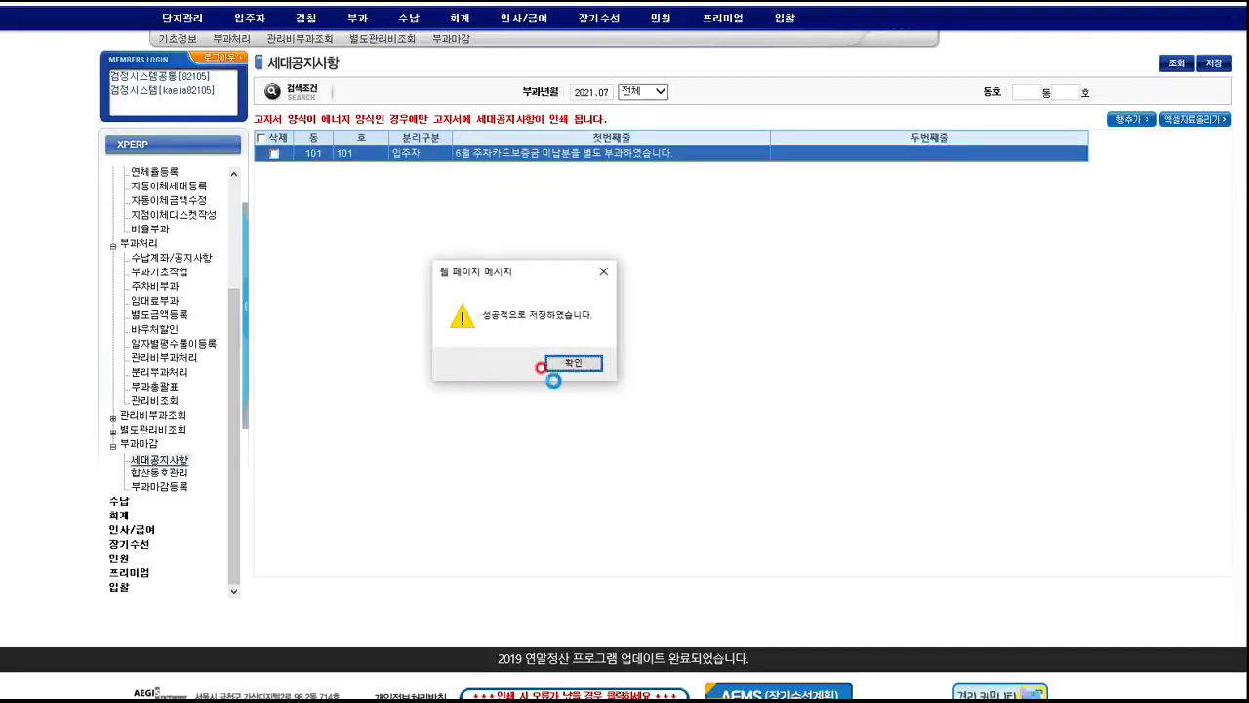
left_click(555, 365)
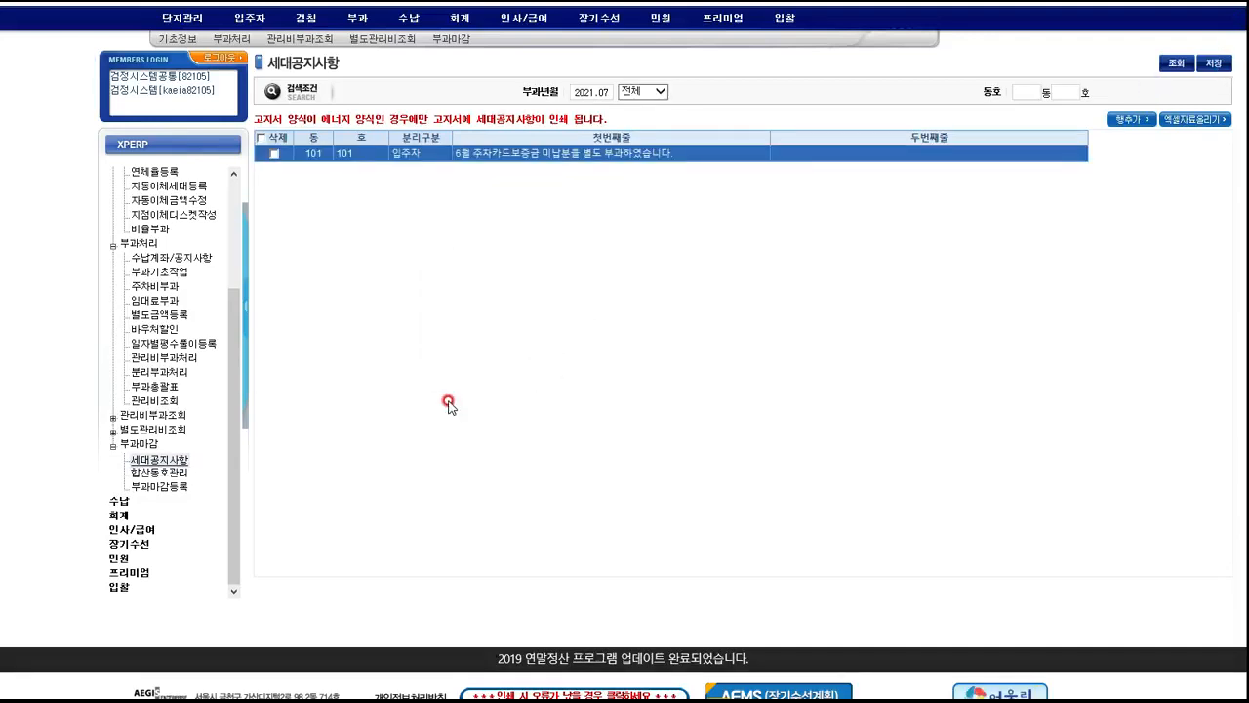
Open the 합산동호관리 page under 부과마감 and query the 입주자 일반동호 list for 2021.07.
left_click(158, 475)
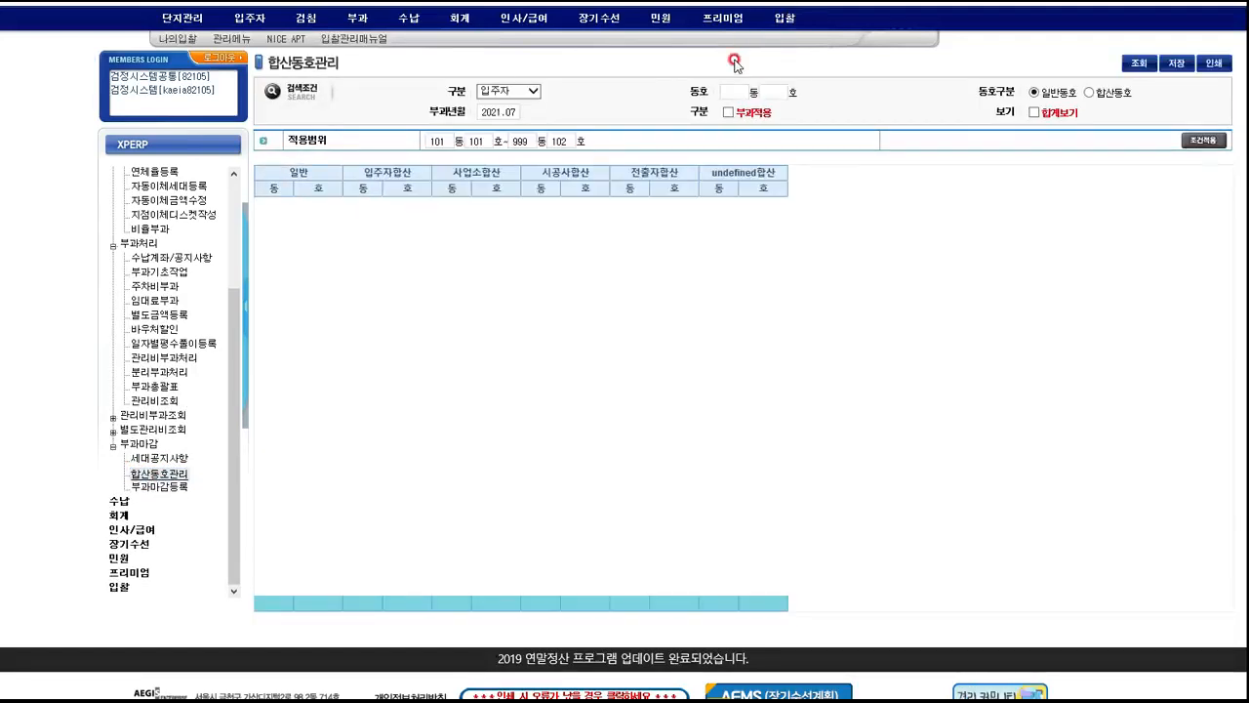
left_click(1138, 65)
left_click(454, 336)
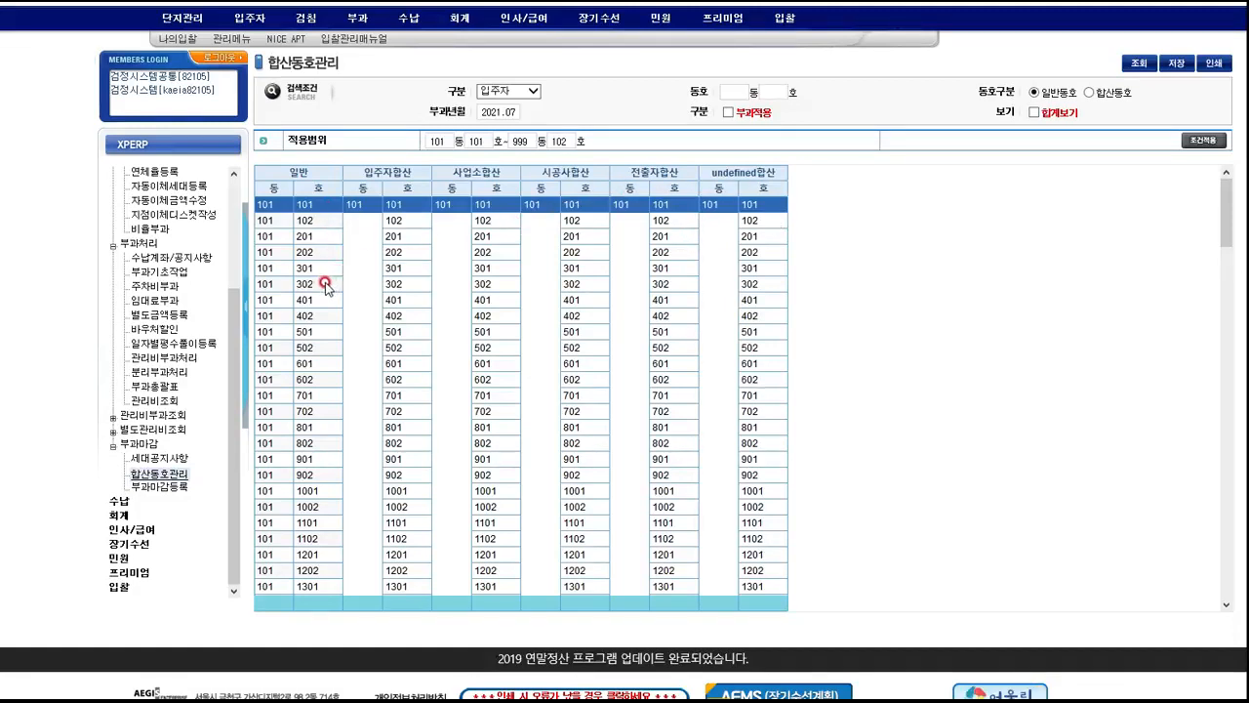
left_click(319, 252)
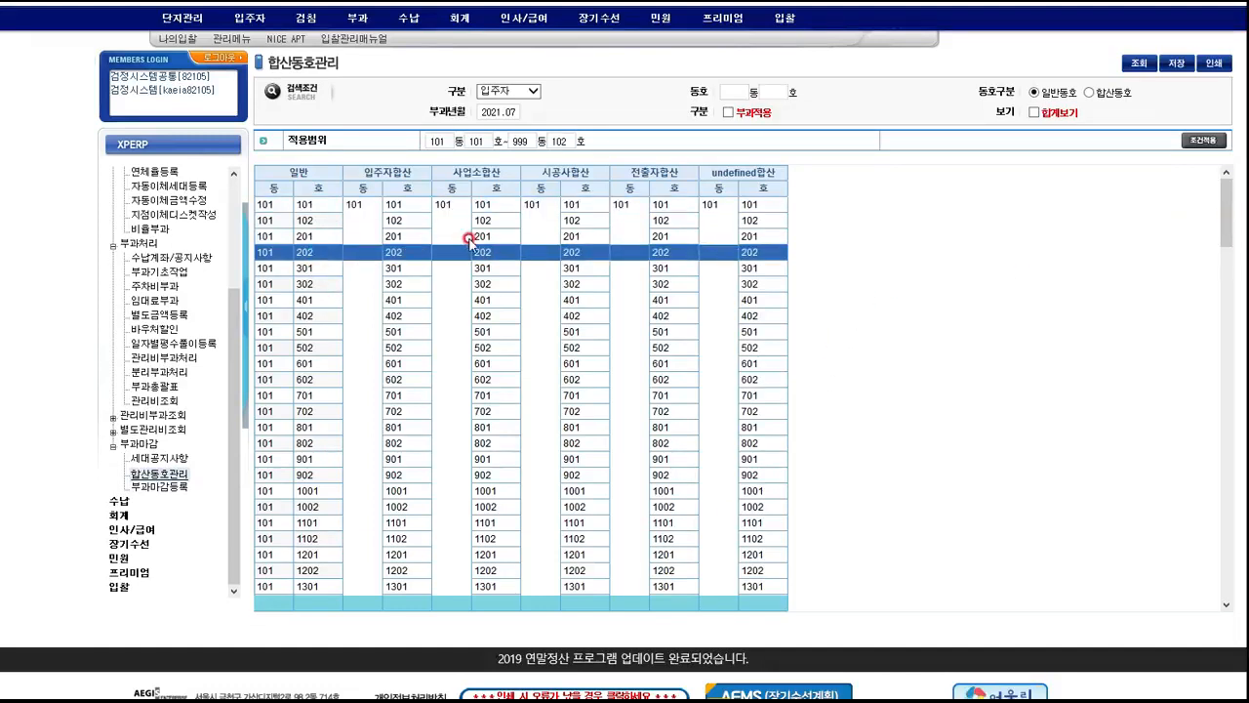
Examine the rows for 호 401 and 402 of 동 101 in the 합산동호관리 list.
left_click(328, 299)
left_click(330, 312)
left_click(327, 299)
left_click(326, 313)
left_click(325, 302)
left_click(322, 315)
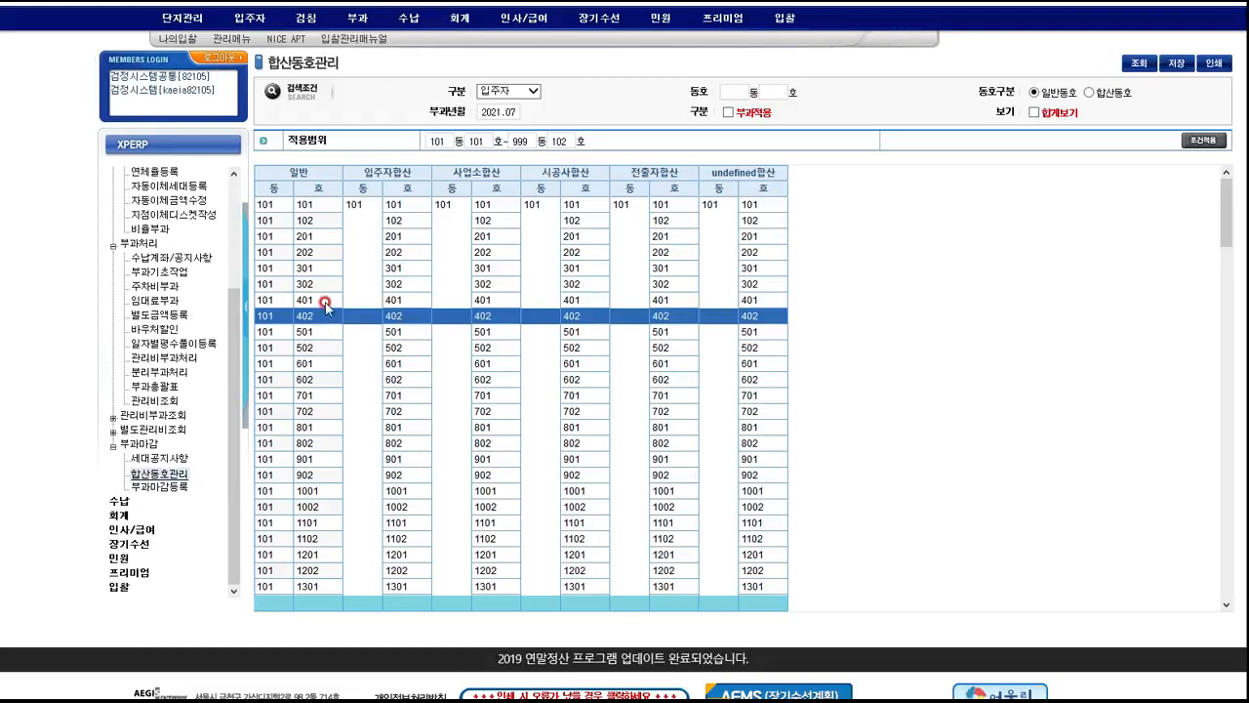
left_click(322, 301)
left_click(322, 317)
left_click(323, 317)
Switch 동호구분 to 합산동호, query the combined households and select the row for 동 101, 호 301.
left_click(1088, 93)
left_click(1138, 64)
left_click(391, 267)
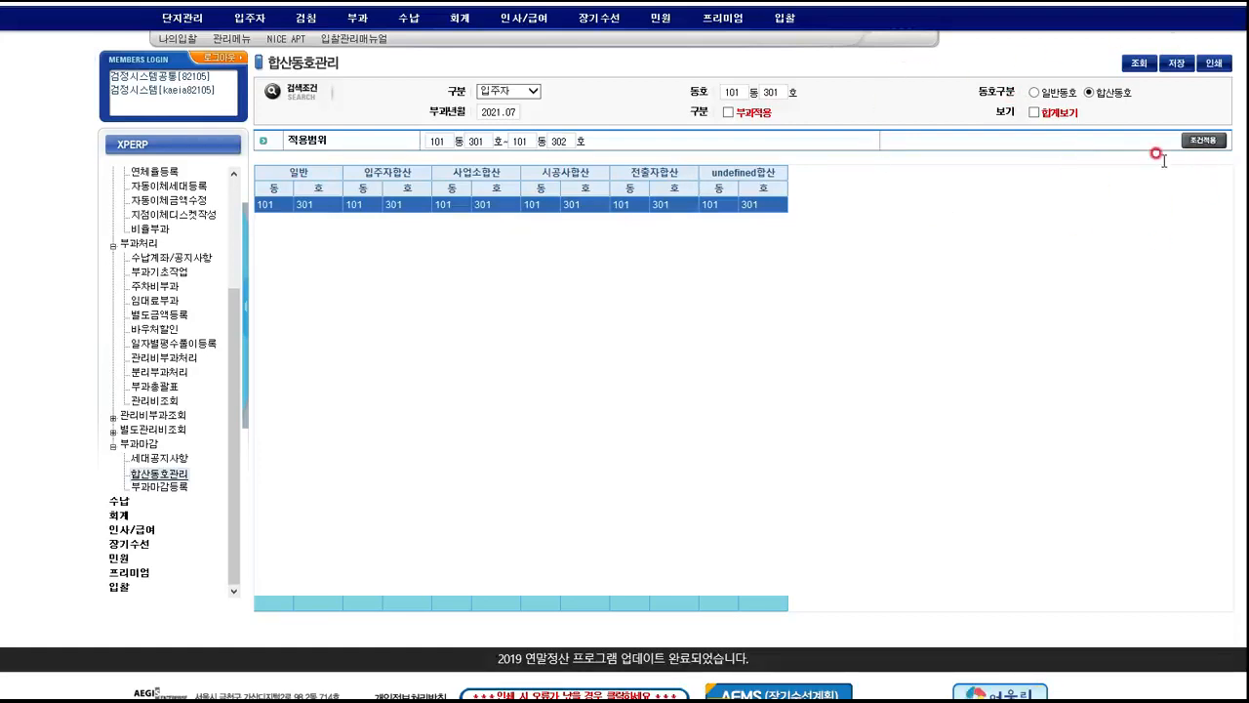
Open the 부과마감등록 page, select the 2021.07 billing month and query the closing list.
left_click(168, 490)
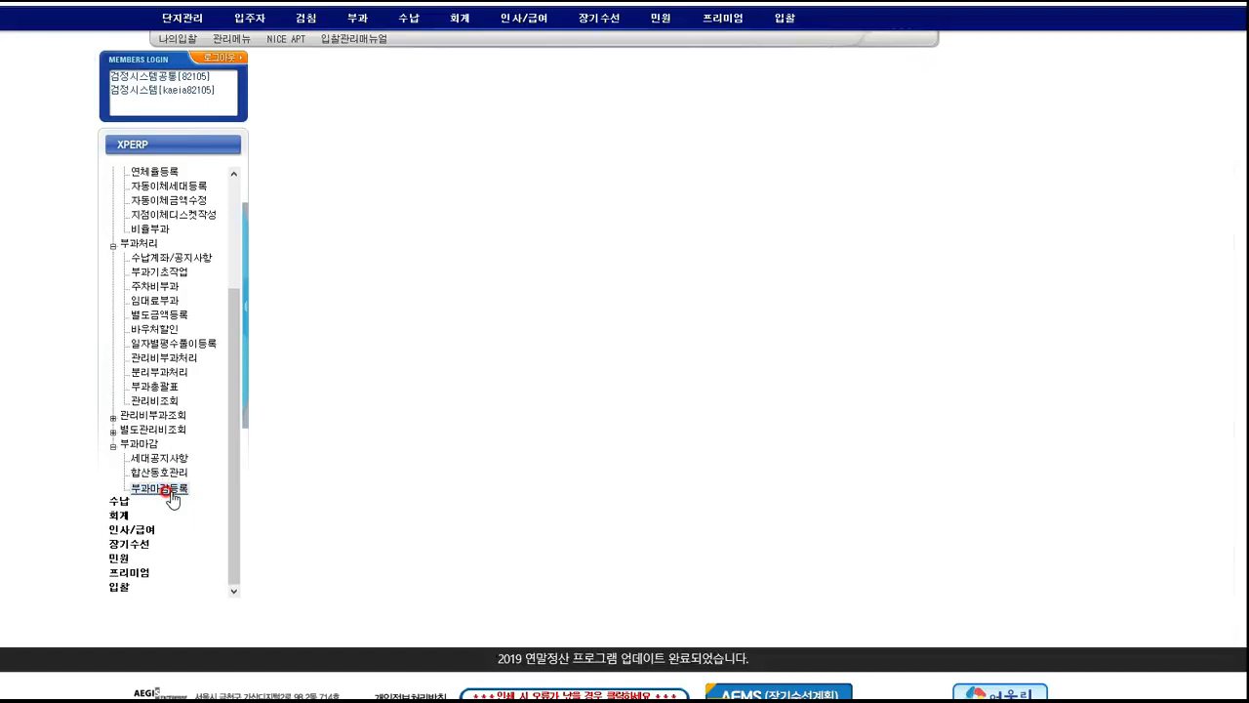
left_click(329, 91)
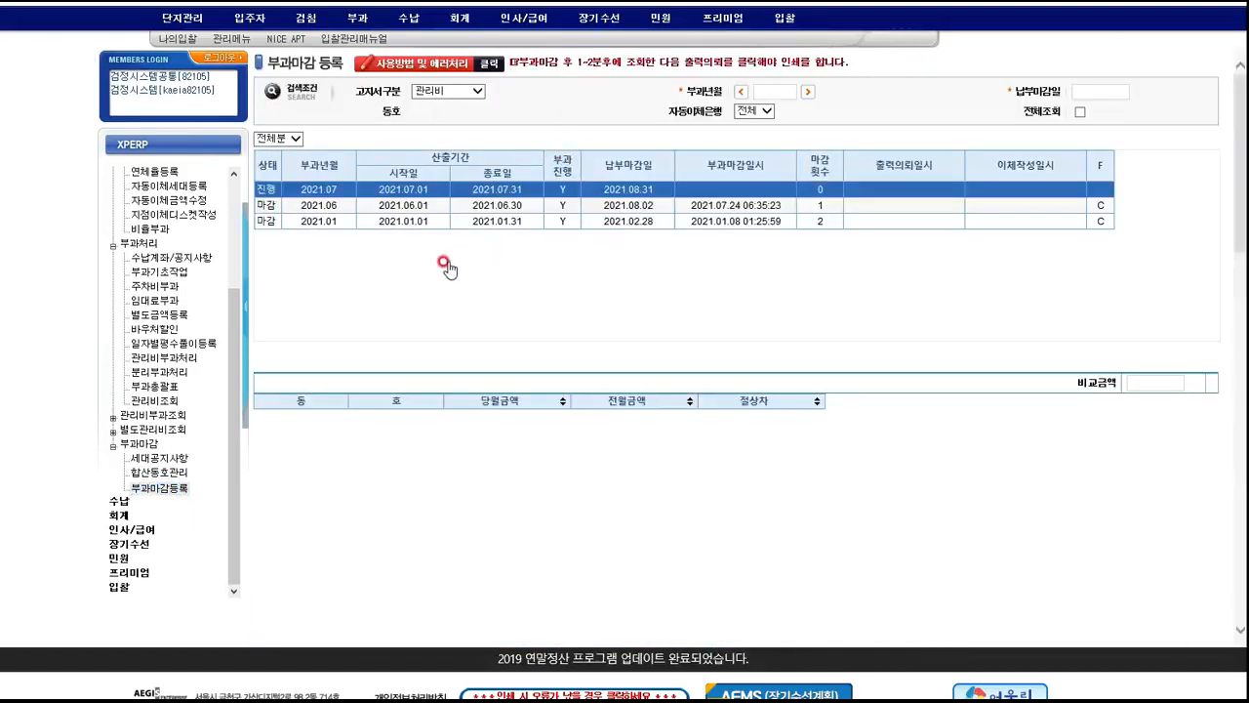
left_click(669, 188)
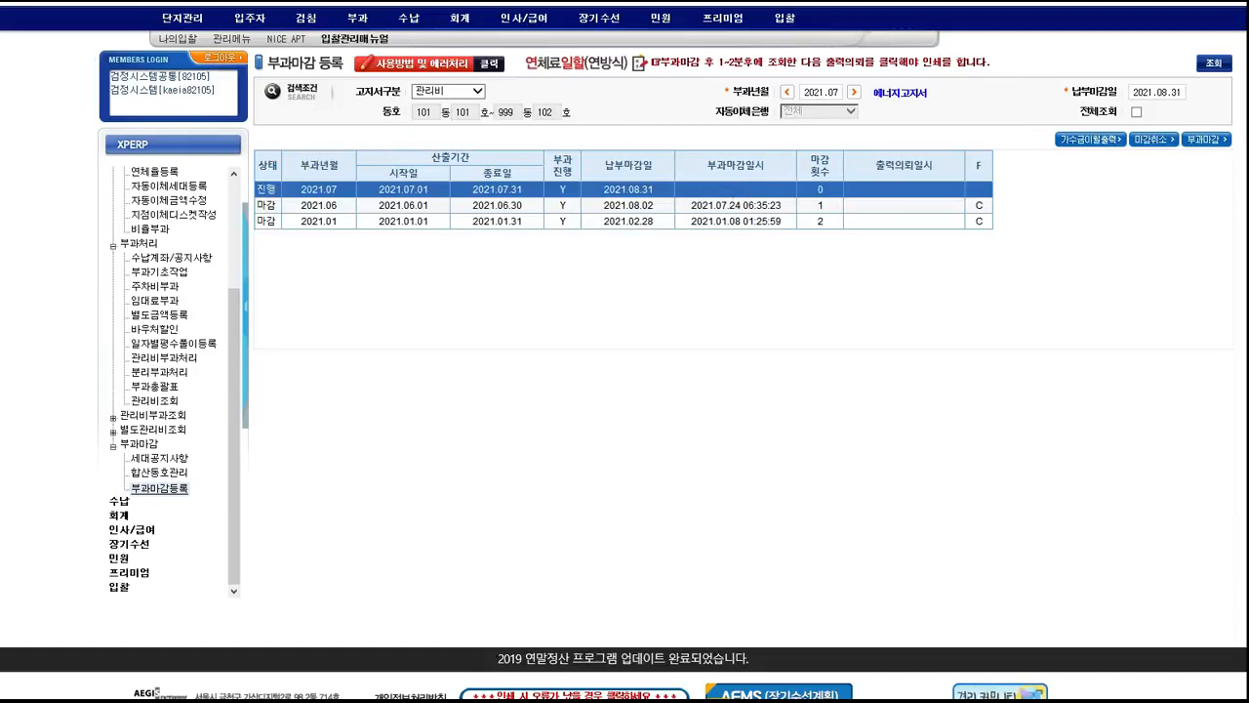
left_click(1215, 65)
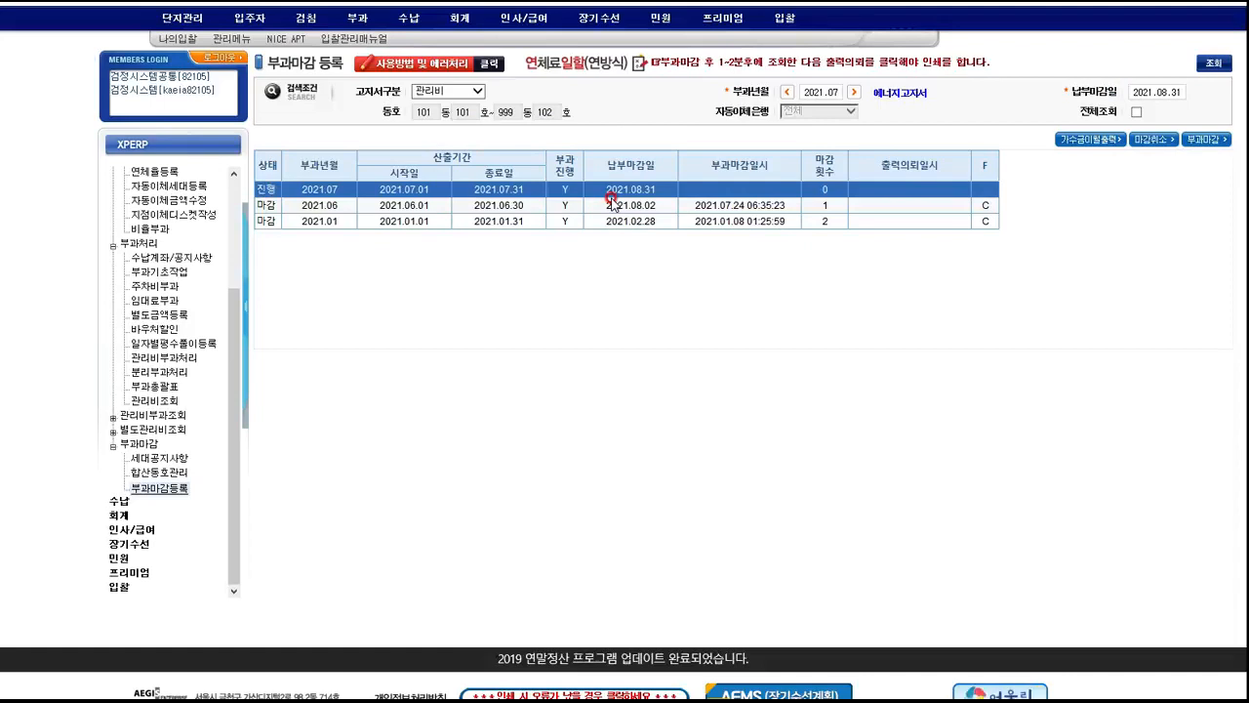
Run 부과마감 for the 2021.07 management fee billing and confirm the closing.
left_click(1205, 134)
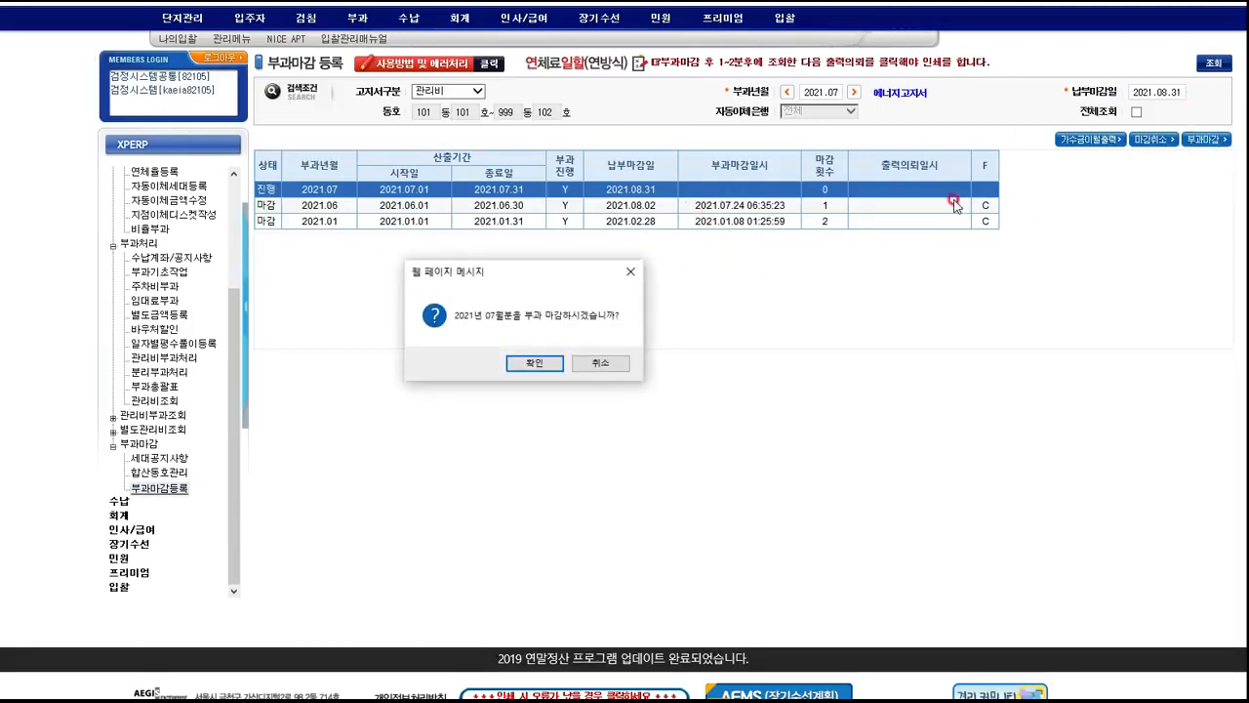
left_click(534, 363)
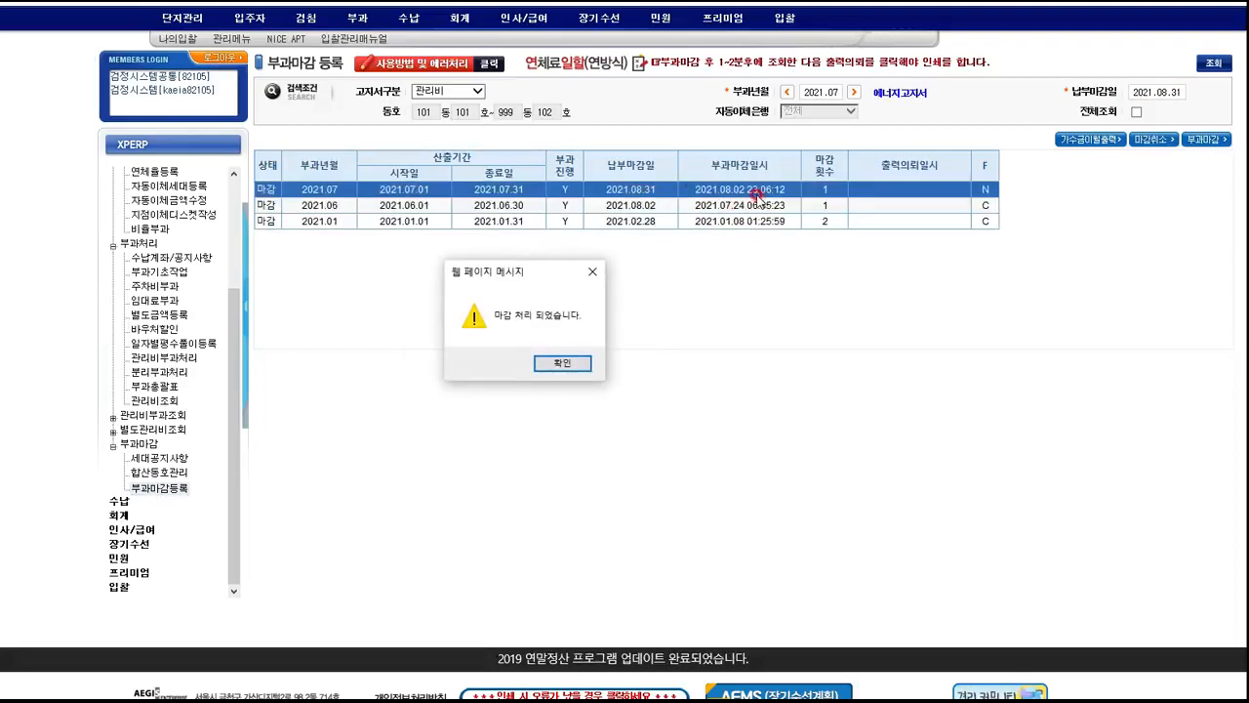
left_click(562, 363)
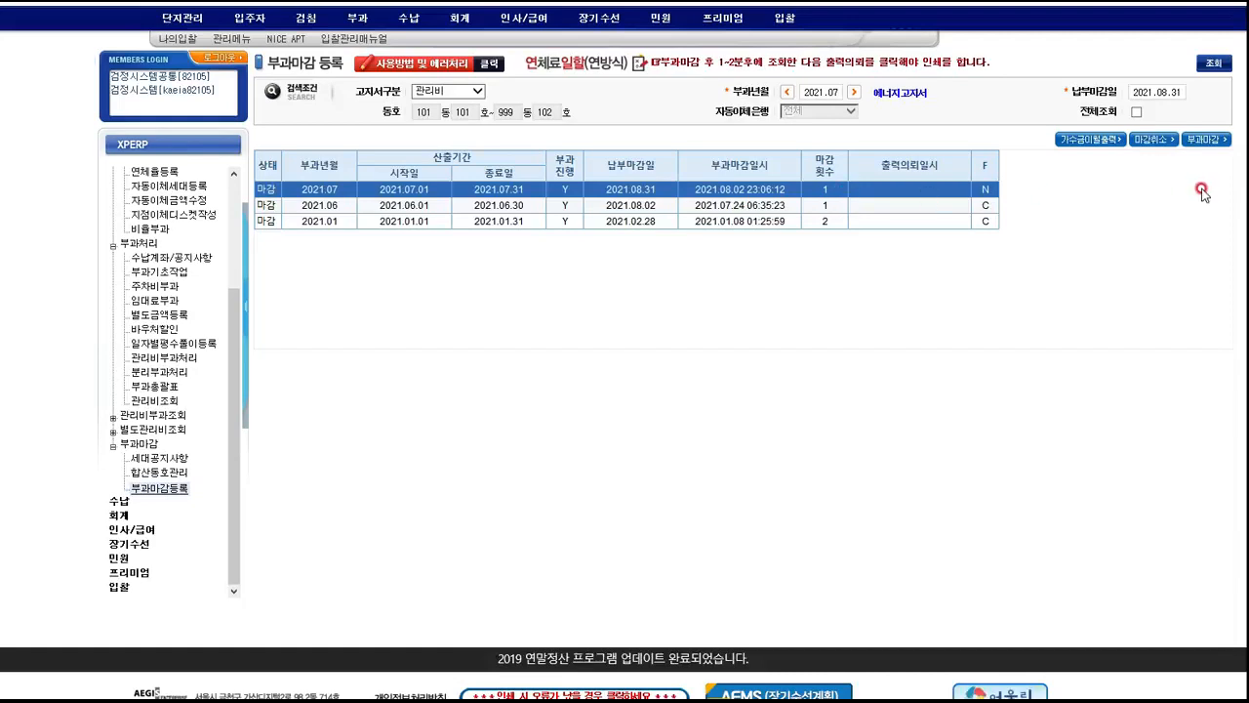
Try to cancel the 2021.07 billing closing with 마감취소, and query the closing list again.
left_click(1152, 136)
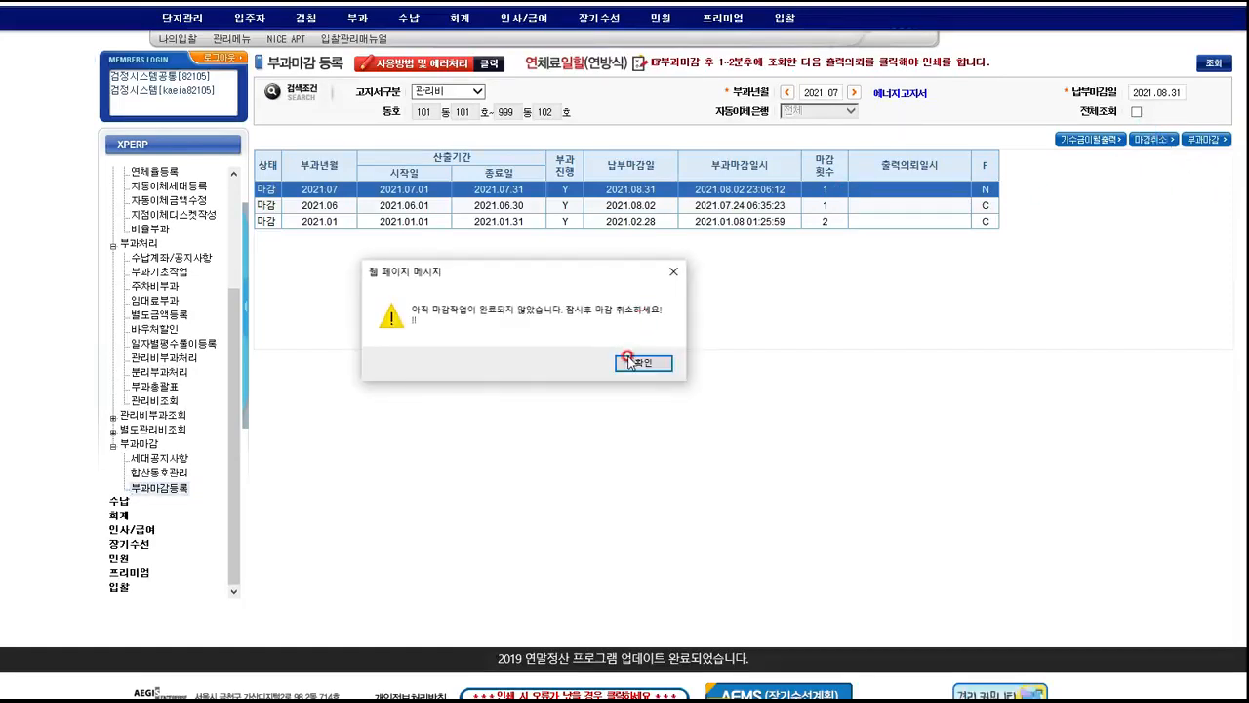
left_click(630, 361)
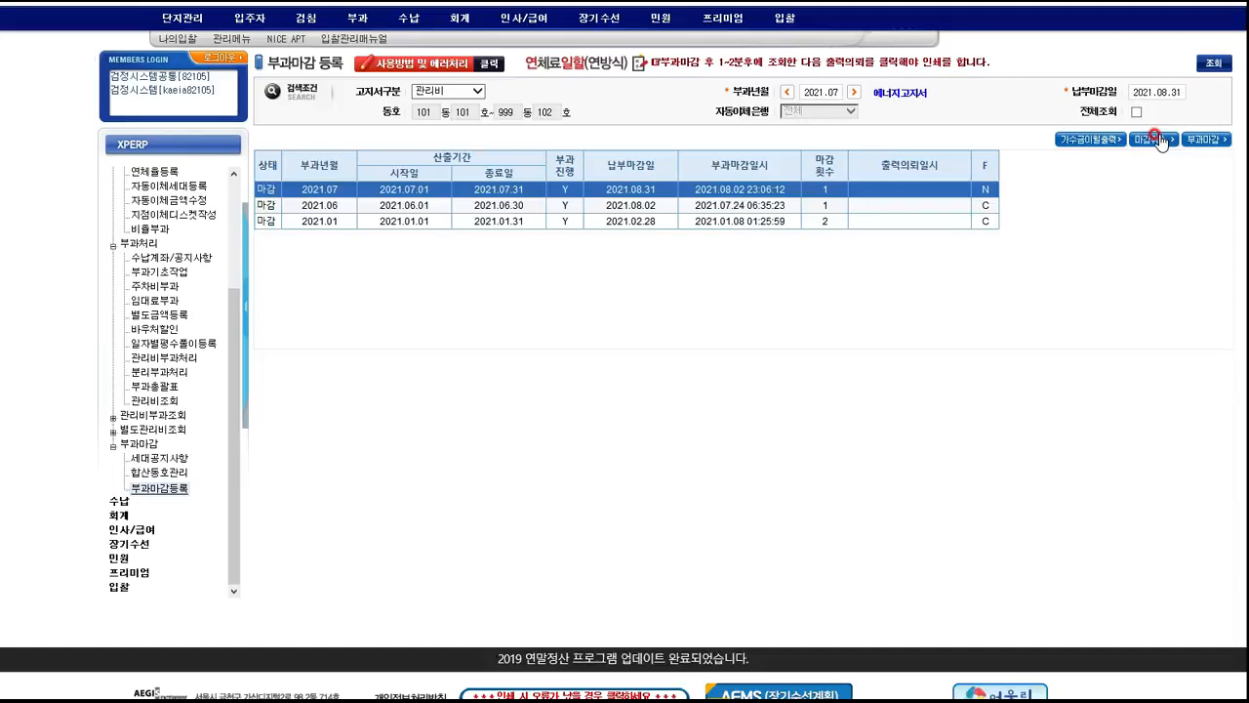
left_click(1215, 65)
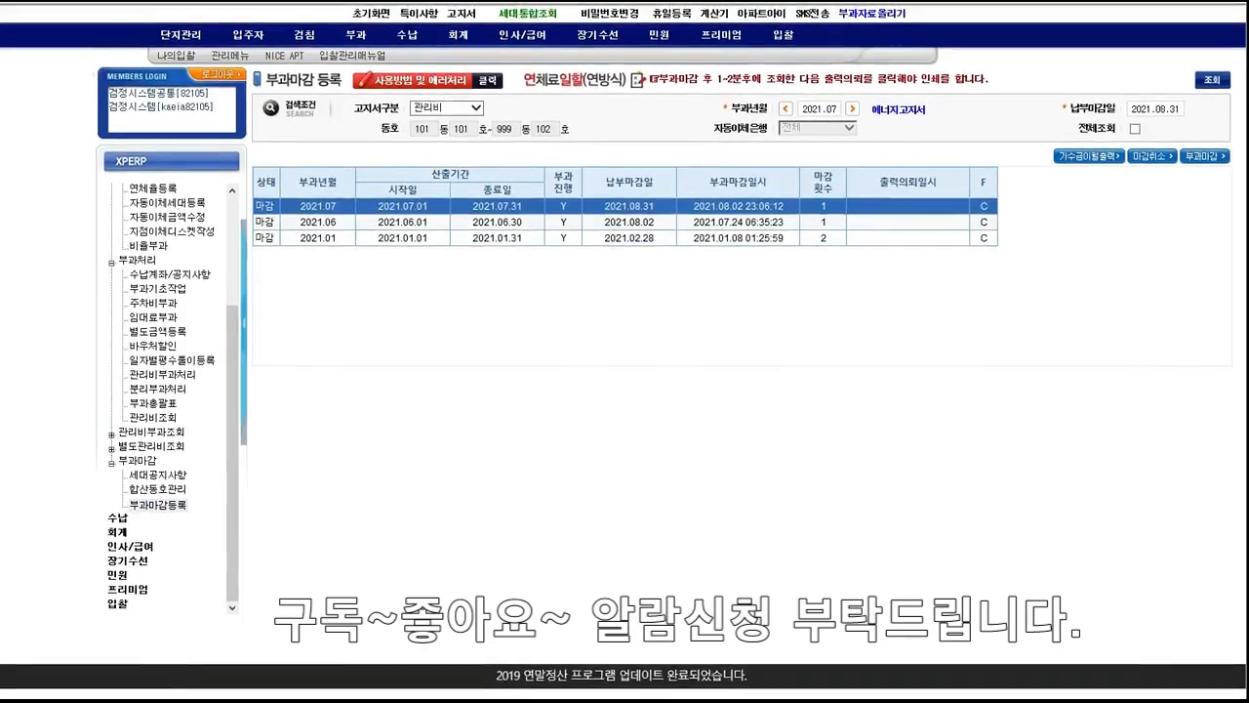
Open the 부과자료올리기 site, close the blank pop-up window and hide the 과거데이터 삭제 안내 notice for today.
left_click(868, 16)
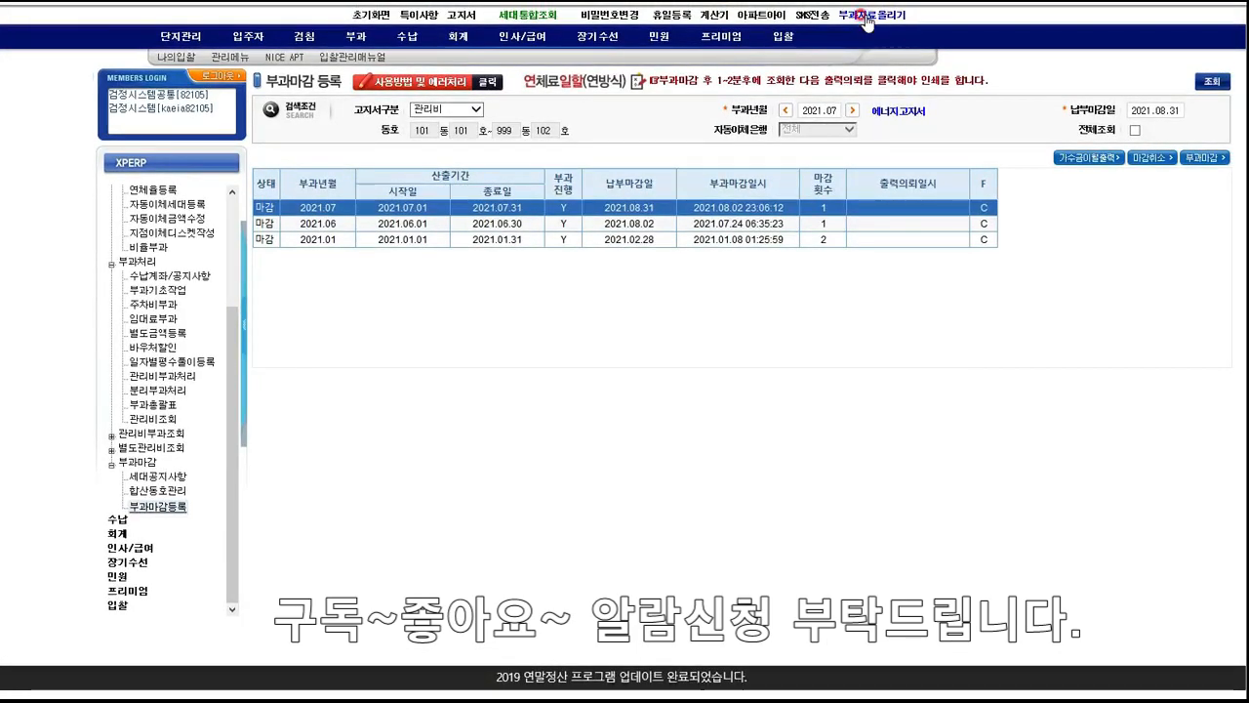
left_click(867, 19)
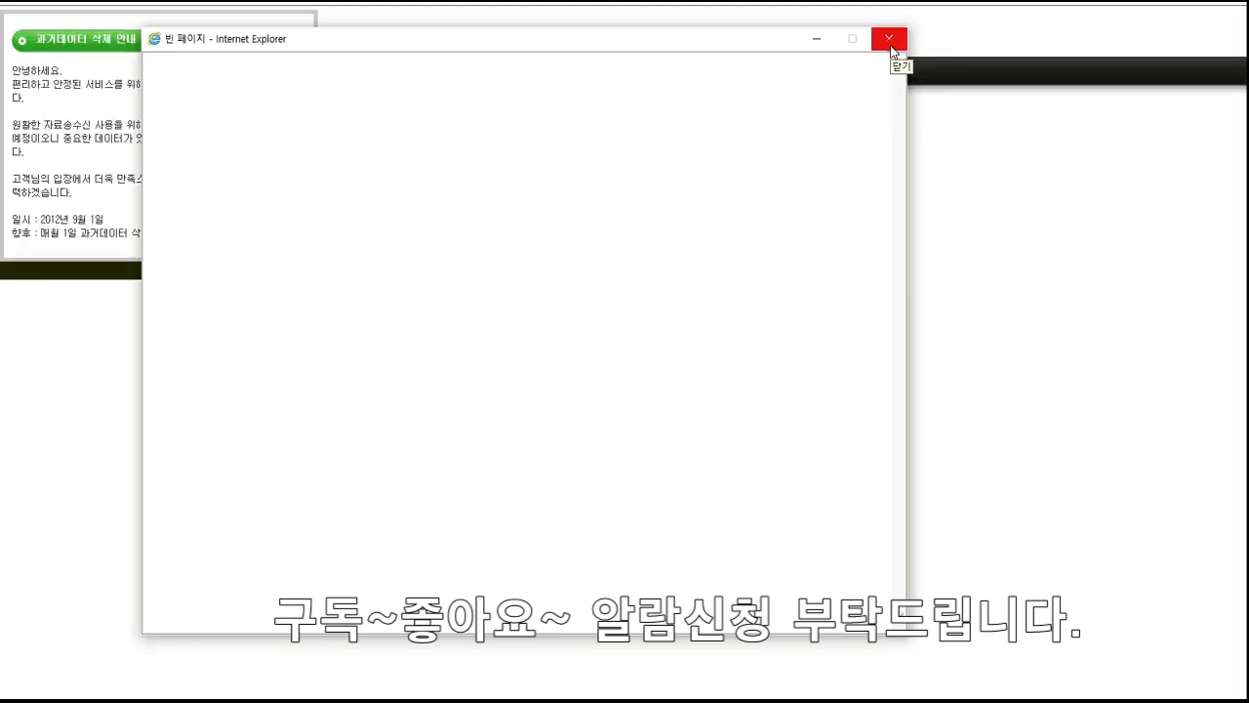
left_click(890, 44)
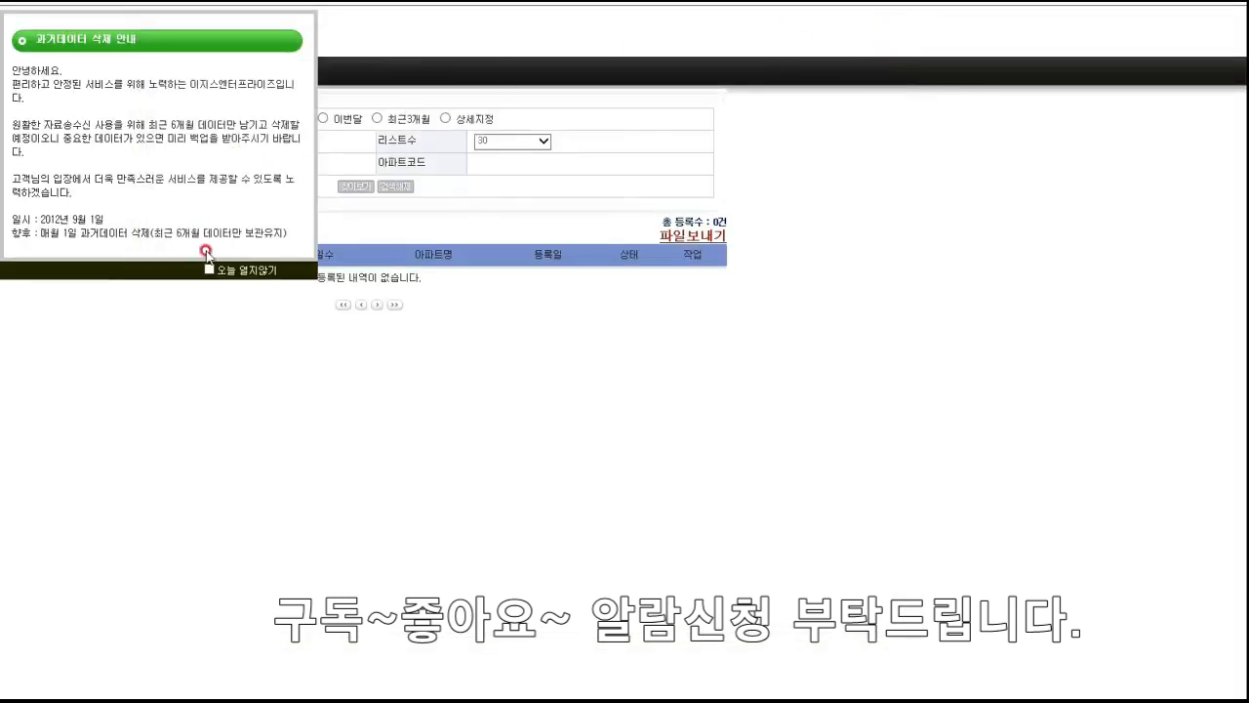
left_click(210, 270)
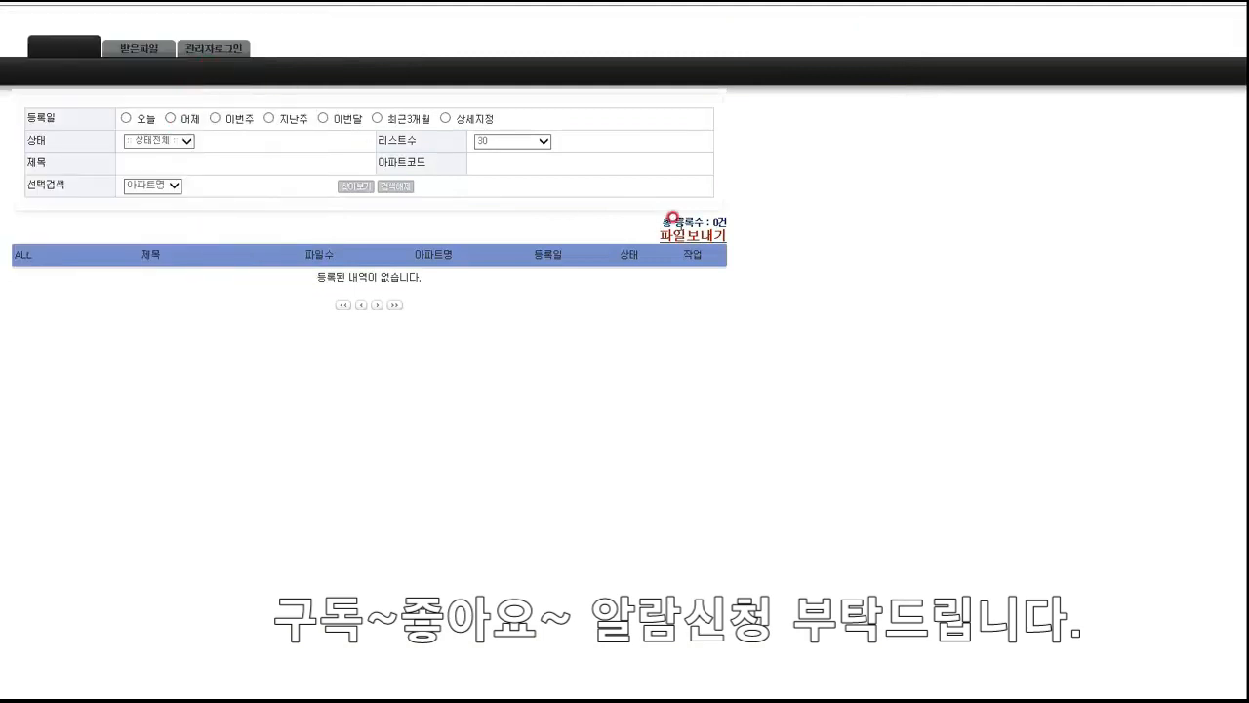
Start a new 파일보내기 entry and go through its empty 제목 and 내용 fields.
left_click(676, 234)
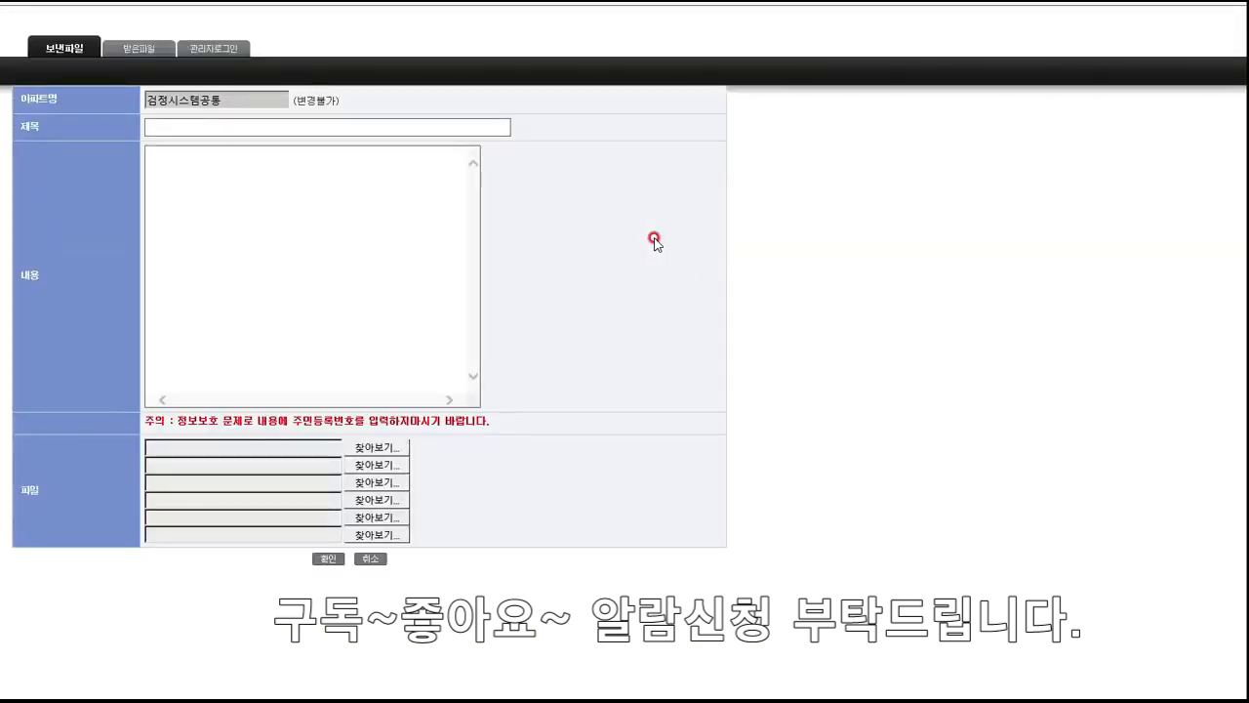
left_click(184, 125)
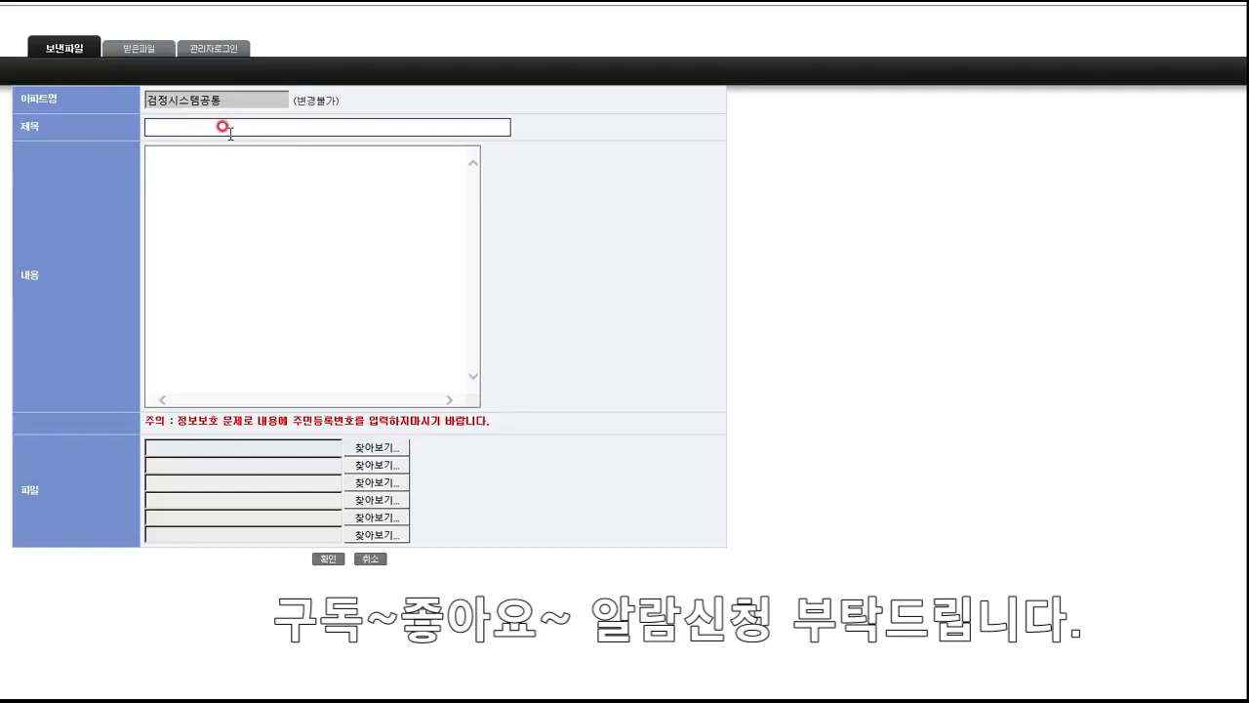
left_click(213, 123)
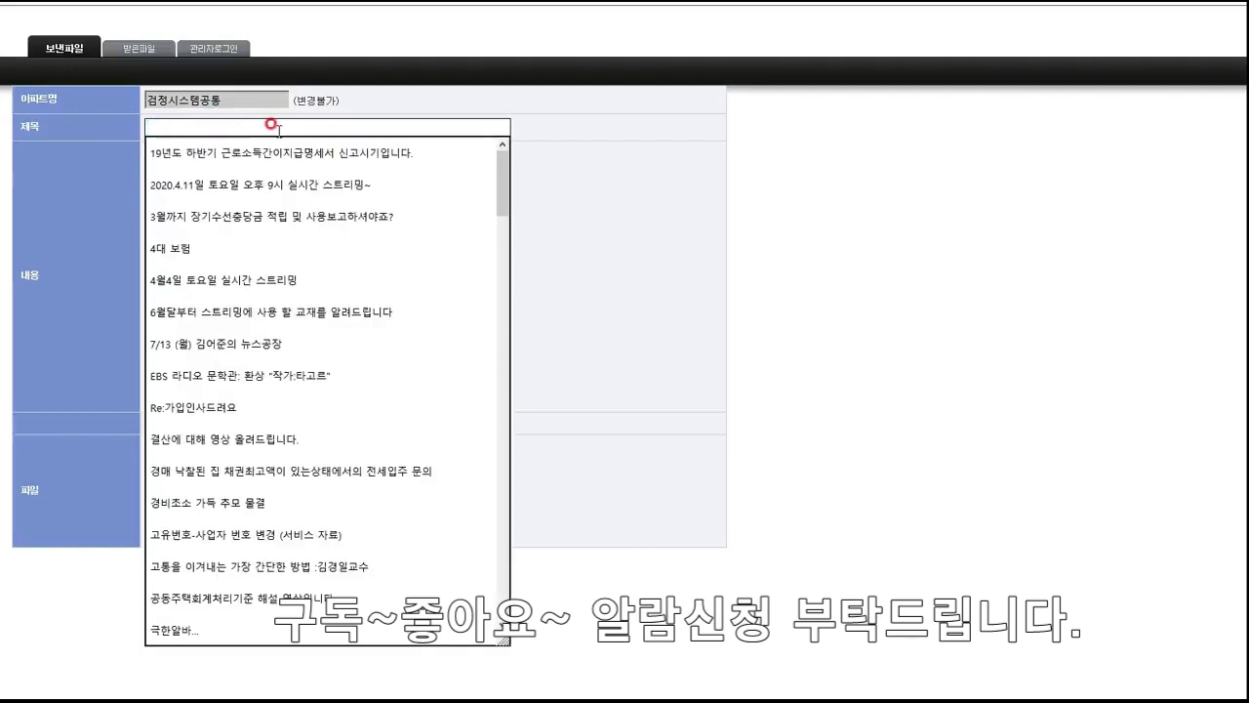
left_click(781, 205)
left_click(278, 124)
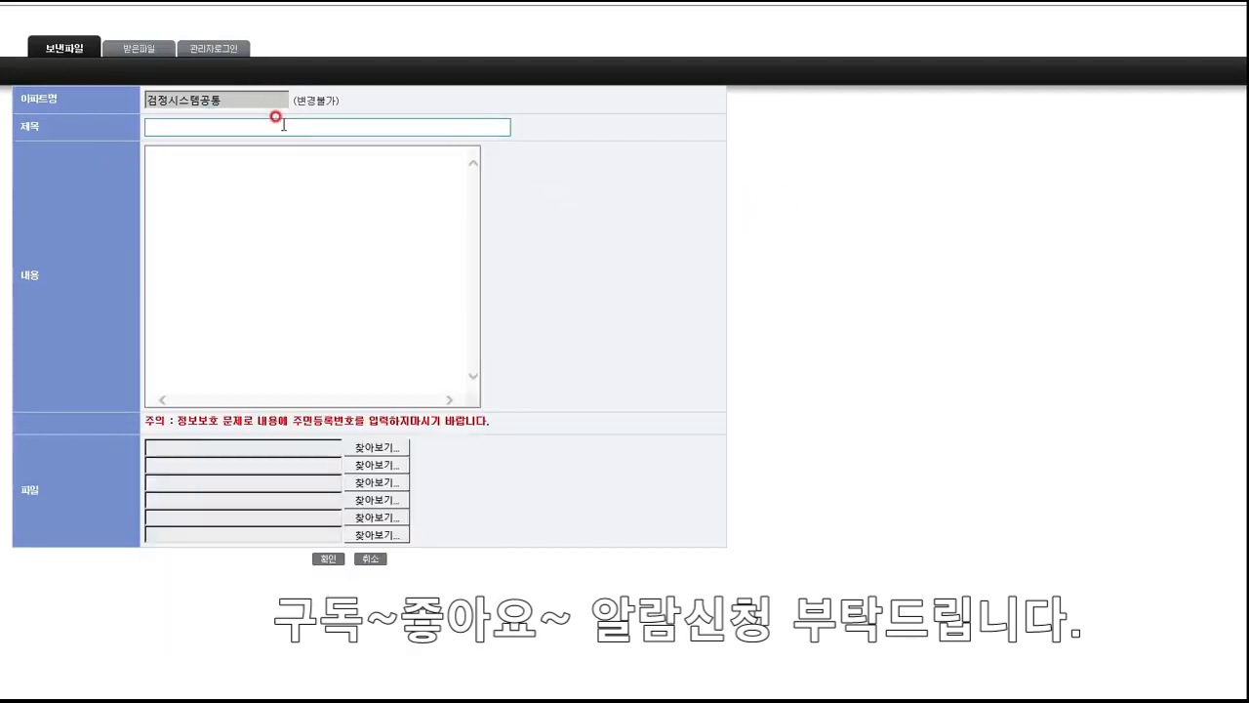
left_click(161, 162)
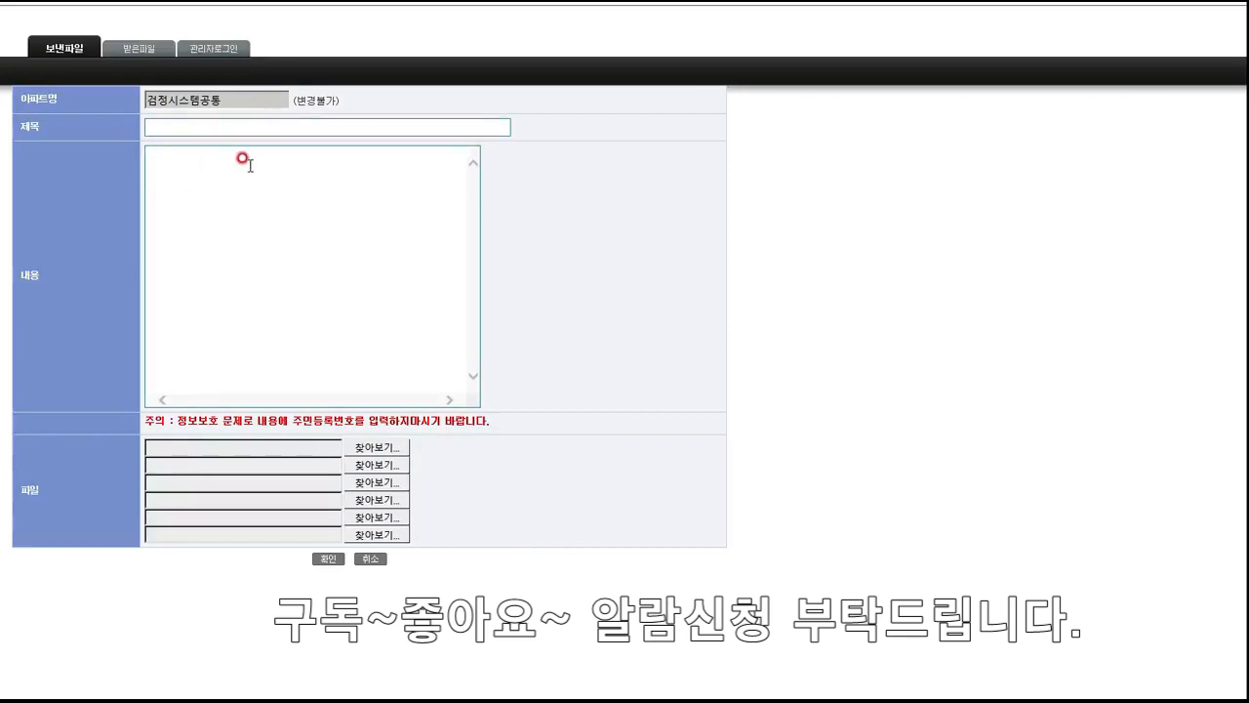